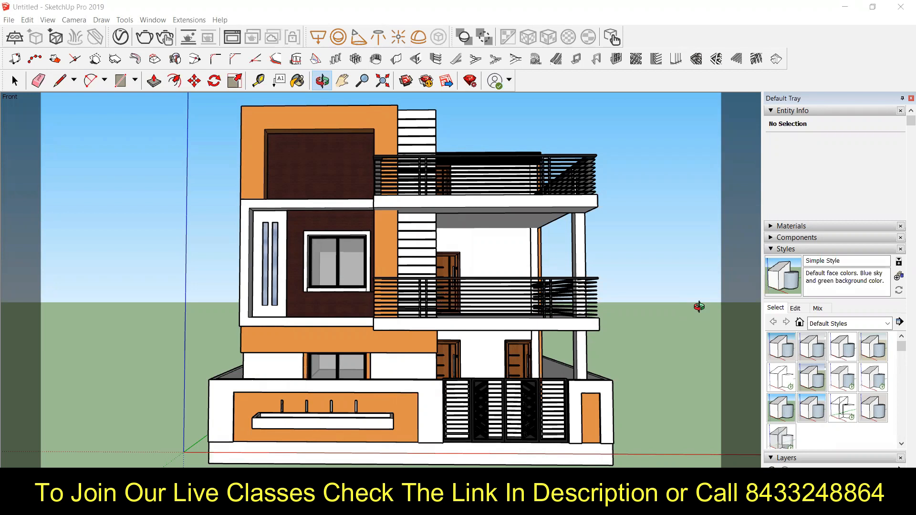
- Open V-Ray's render settings with the Render Output options expanded, and toggle the Safe Frame off and on again
{"action": "left_click_drag", "start_coordinate": [467, 251], "coordinate": [329, 299]}
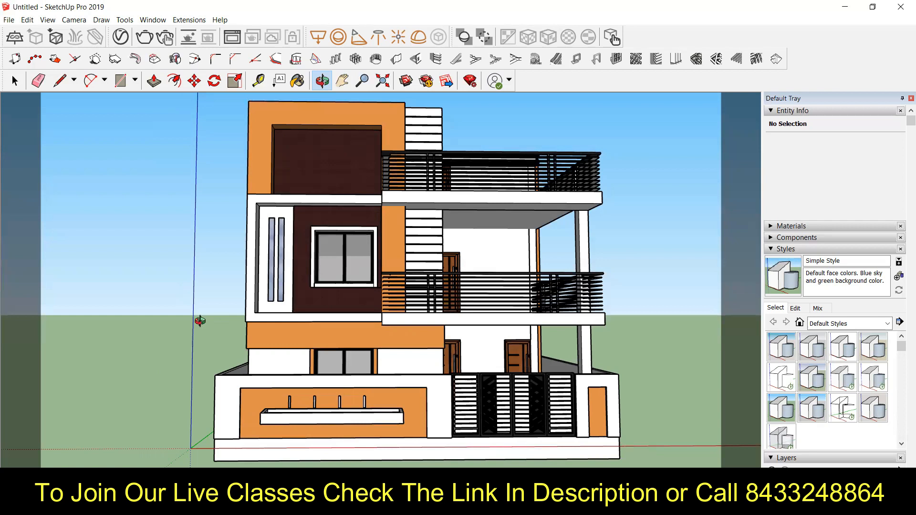
{"action": "left_click", "coordinate": [120, 39]}
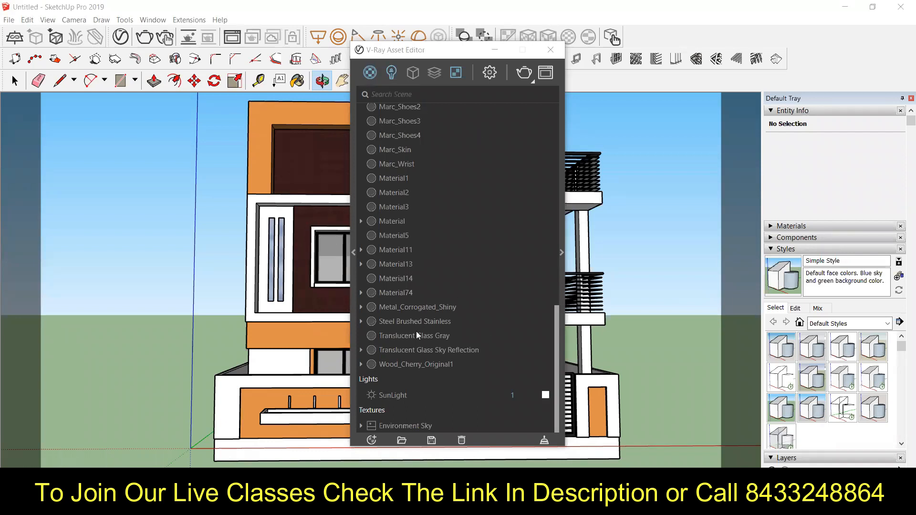
{"action": "left_click", "coordinate": [488, 77]}
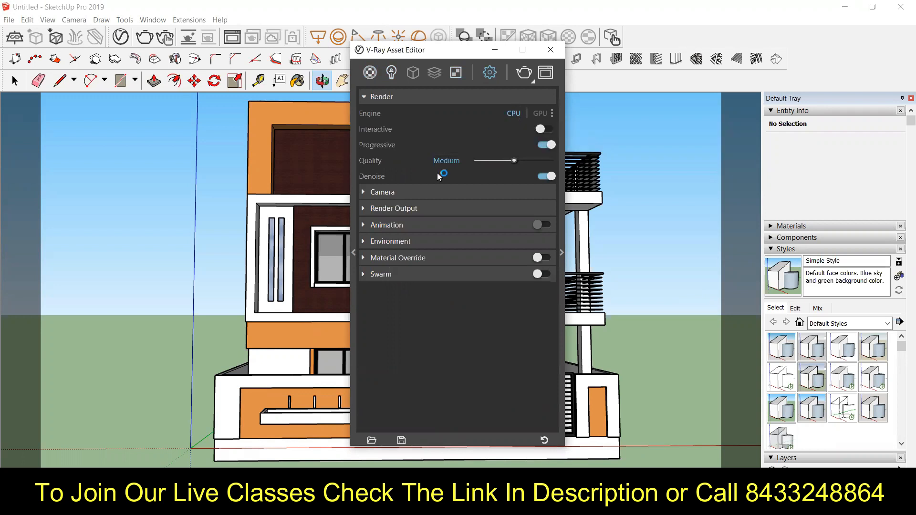
{"action": "left_click", "coordinate": [363, 209]}
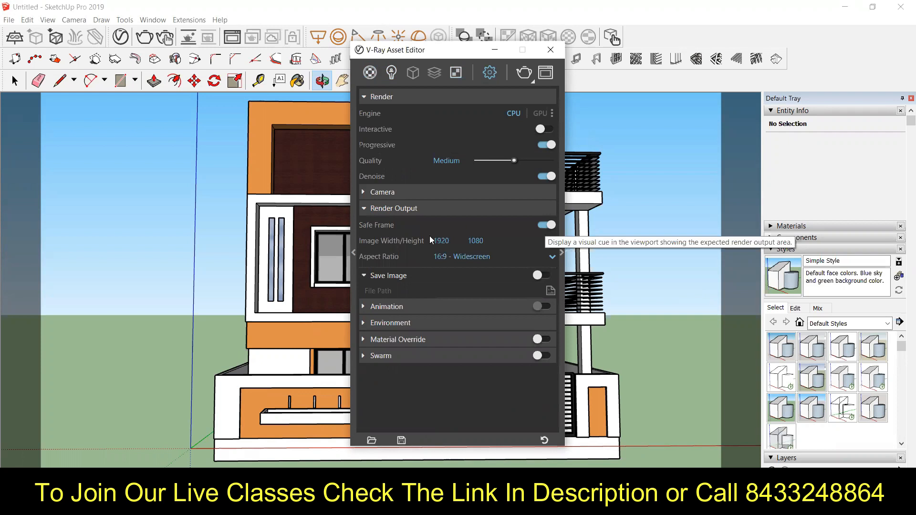
{"action": "left_click", "coordinate": [546, 225]}
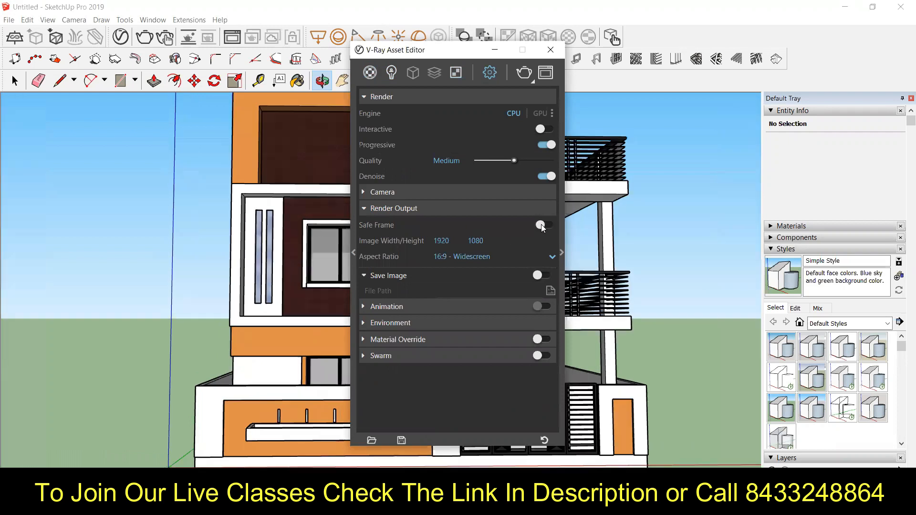
{"action": "left_click", "coordinate": [541, 224]}
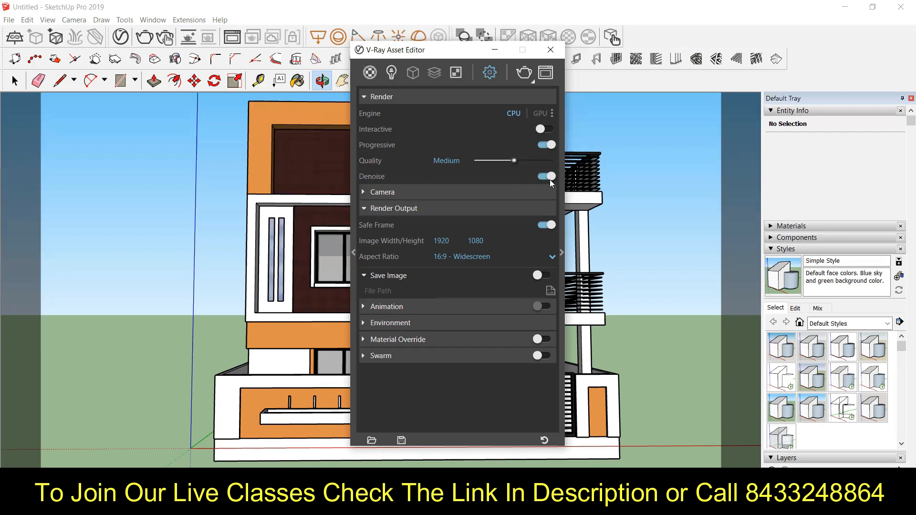
- Reveal the advanced Global Illumination parameters and make sure Ambient Occlusion is enabled
{"action": "left_click", "coordinate": [560, 252]}
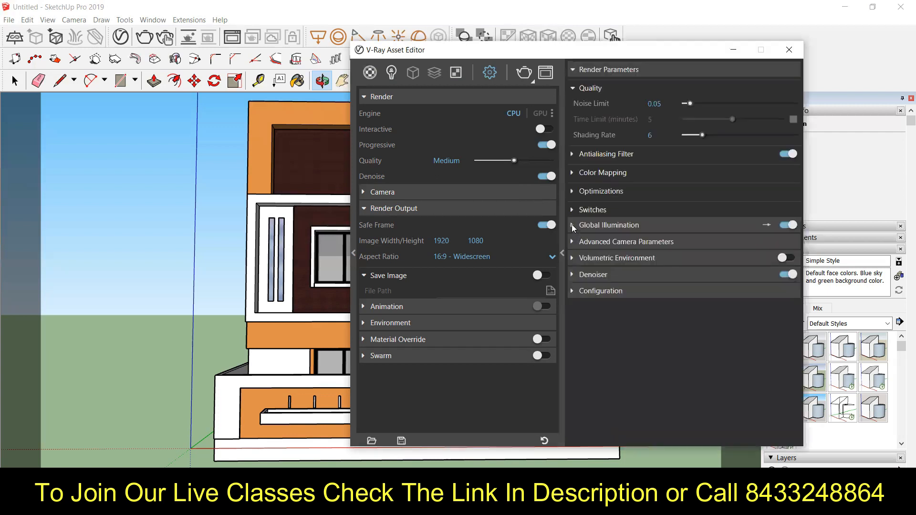
{"action": "left_click", "coordinate": [571, 225]}
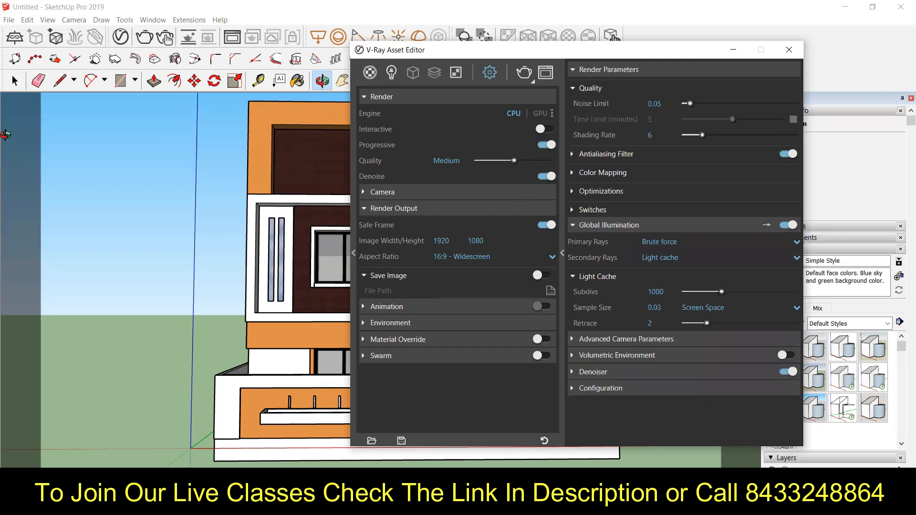
{"action": "left_click", "coordinate": [764, 225]}
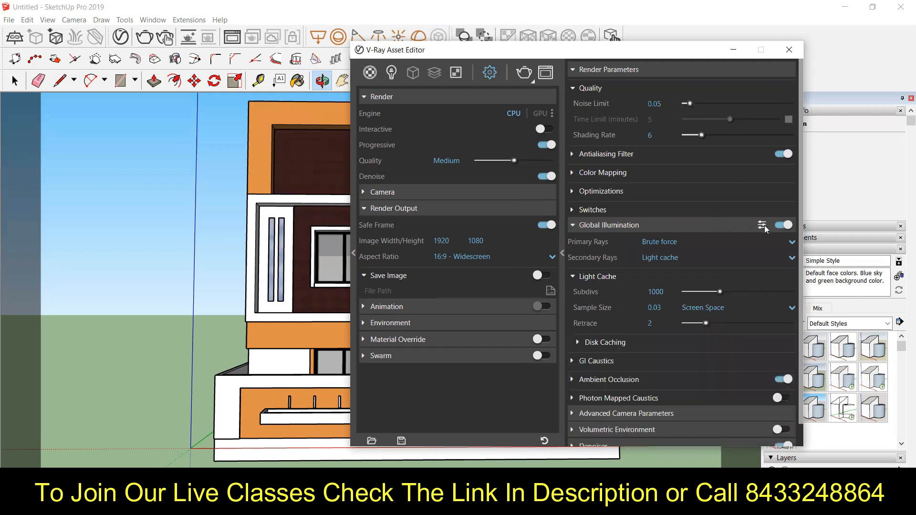
{"action": "left_click", "coordinate": [786, 380]}
{"action": "left_click", "coordinate": [786, 380]}
- Set the render quality's Noise Limit to 0.03 and close the V-Ray Asset Editor
{"action": "left_click", "coordinate": [665, 104]}
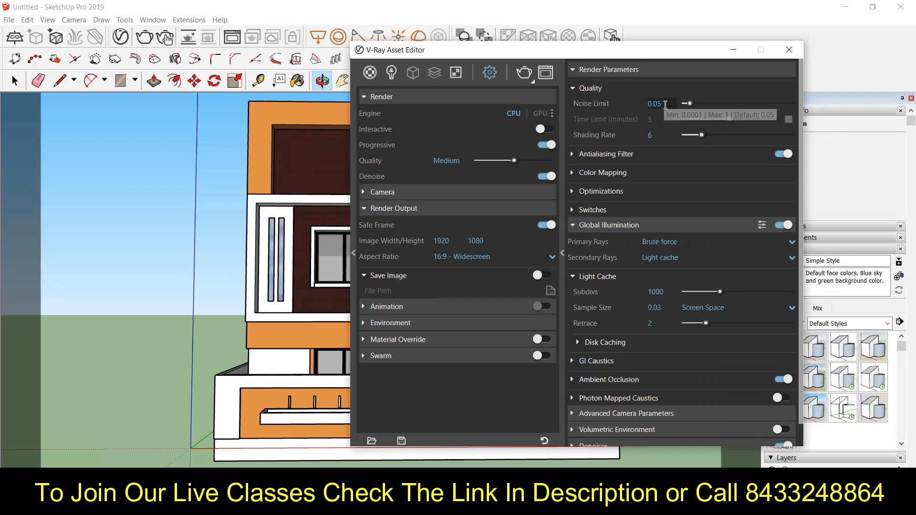
{"action": "double_click", "coordinate": [665, 104]}
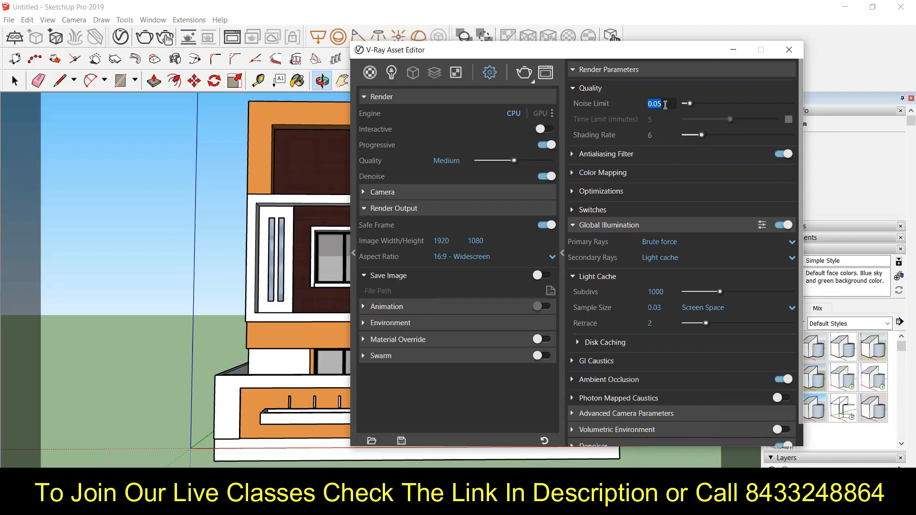
{"action": "type", "text": "0.03"}
{"action": "key", "text": "Return"}
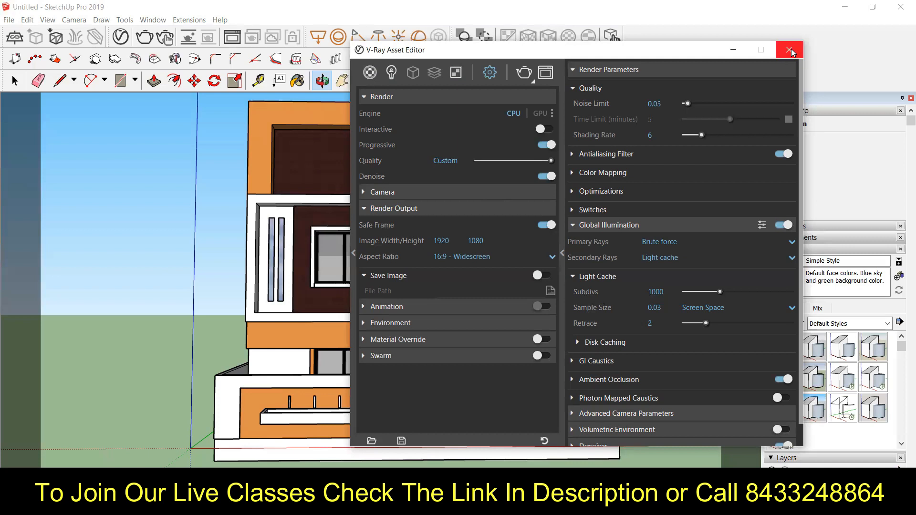
{"action": "left_click", "coordinate": [789, 52]}
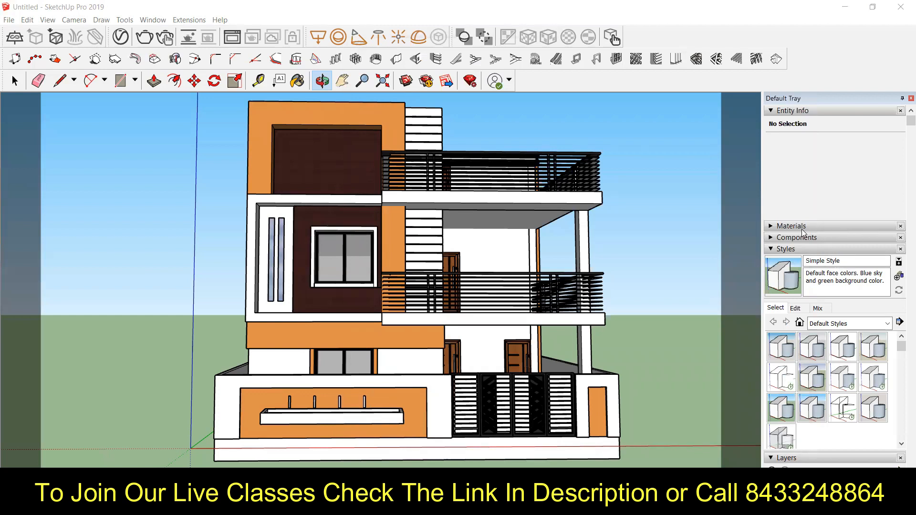
- Expand the Shadows settings and turn on shadows for the house model
{"action": "scroll", "coordinate": [808, 260], "scroll_direction": "down", "scroll_amount": 3}
{"action": "scroll", "coordinate": [813, 286], "scroll_direction": "down", "scroll_amount": 3}
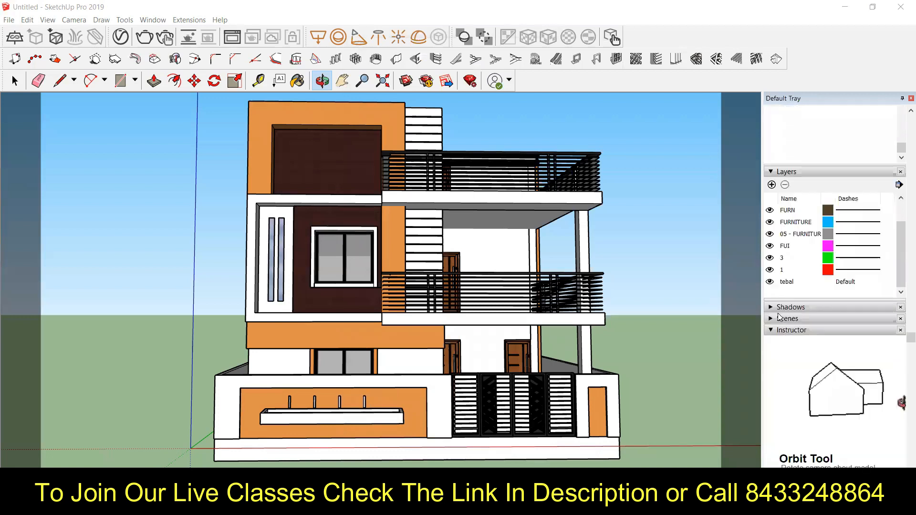
{"action": "left_click", "coordinate": [776, 310]}
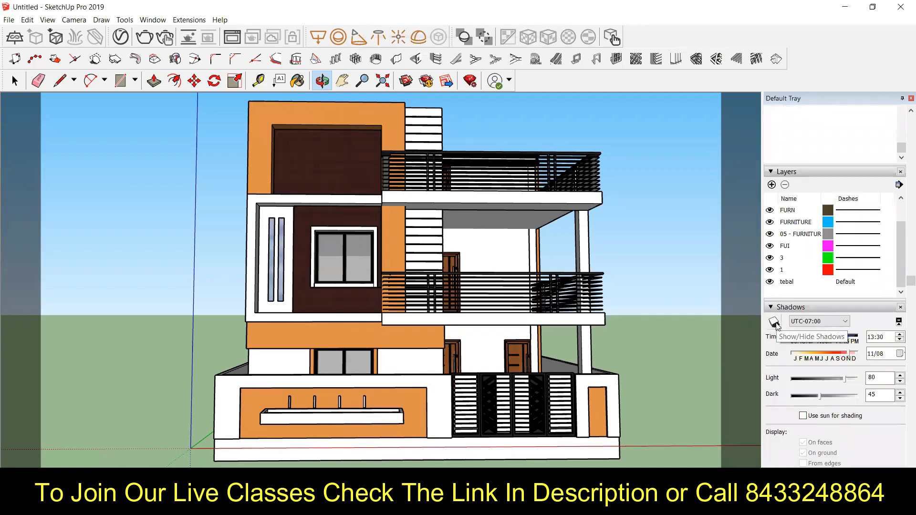
{"action": "left_click", "coordinate": [774, 323]}
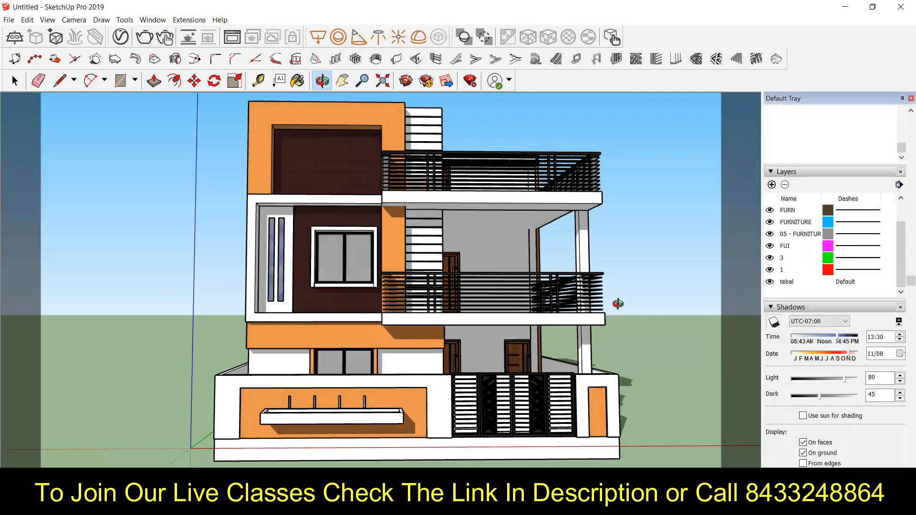
{"action": "left_click_drag", "start_coordinate": [608, 270], "coordinate": [626, 324]}
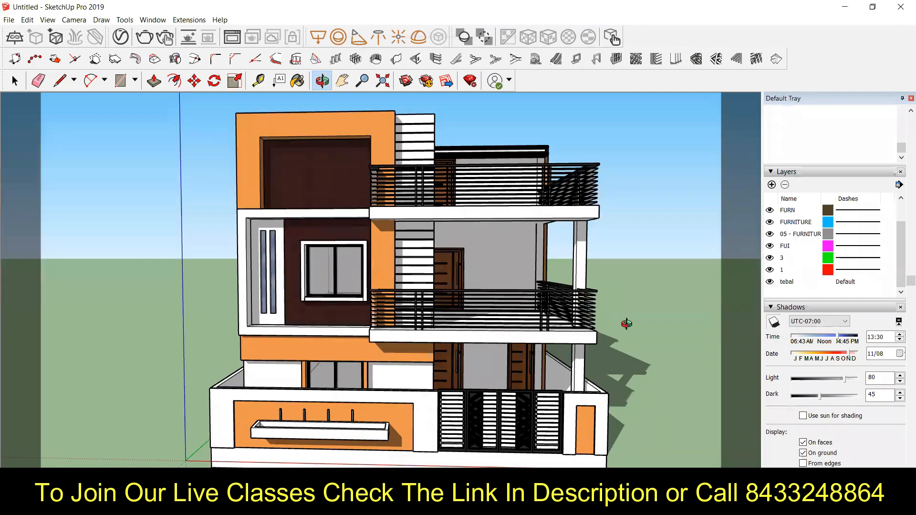
- Adjust the sun shadows to a time of 14:25 and a date of 10/19
{"action": "left_click_drag", "start_coordinate": [834, 338], "coordinate": [842, 342]}
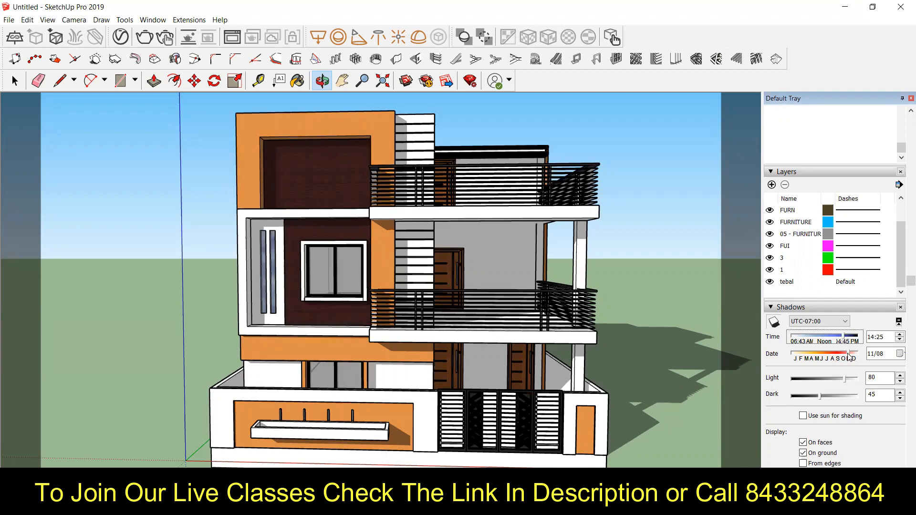
{"action": "left_click_drag", "start_coordinate": [849, 358], "coordinate": [843, 361]}
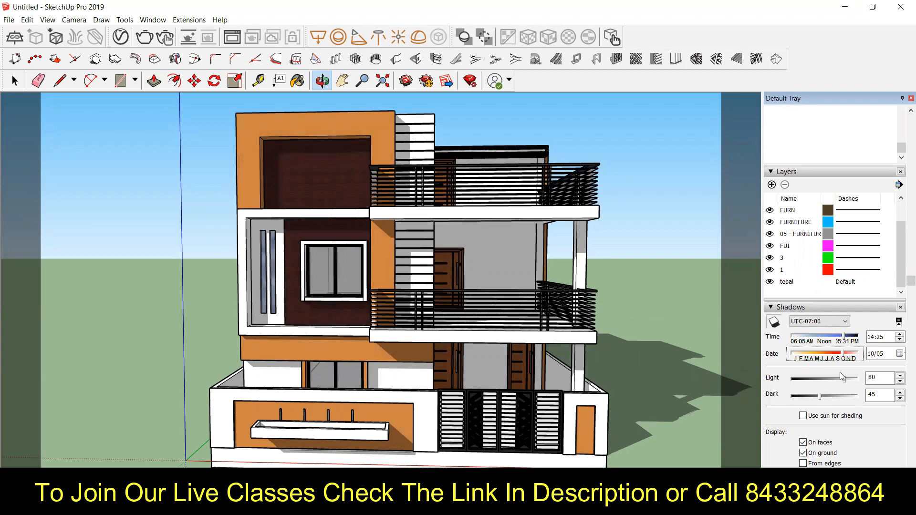
{"action": "left_click_drag", "start_coordinate": [843, 354], "coordinate": [845, 353]}
{"action": "key", "text": "Right"}
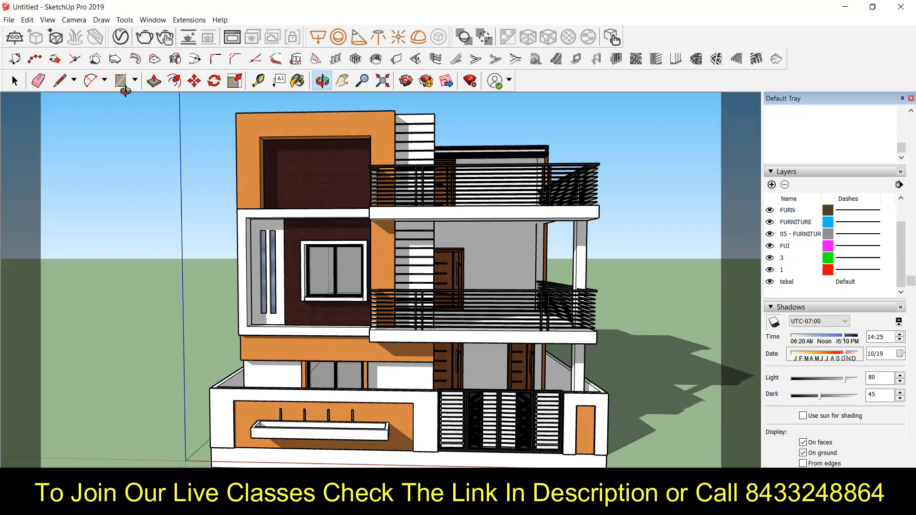
- Open the scene's material list in the V-Ray Asset Editor and look through the materials
{"action": "left_click", "coordinate": [120, 38]}
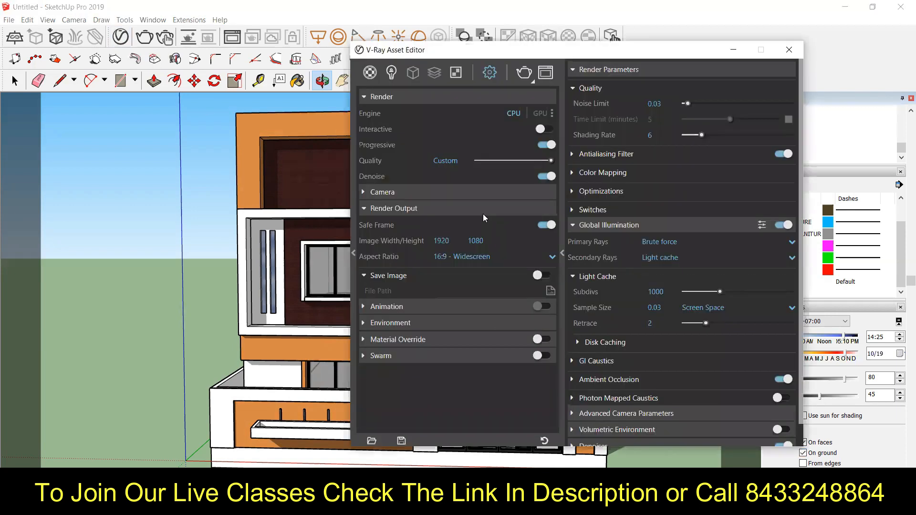
{"action": "left_click", "coordinate": [370, 73]}
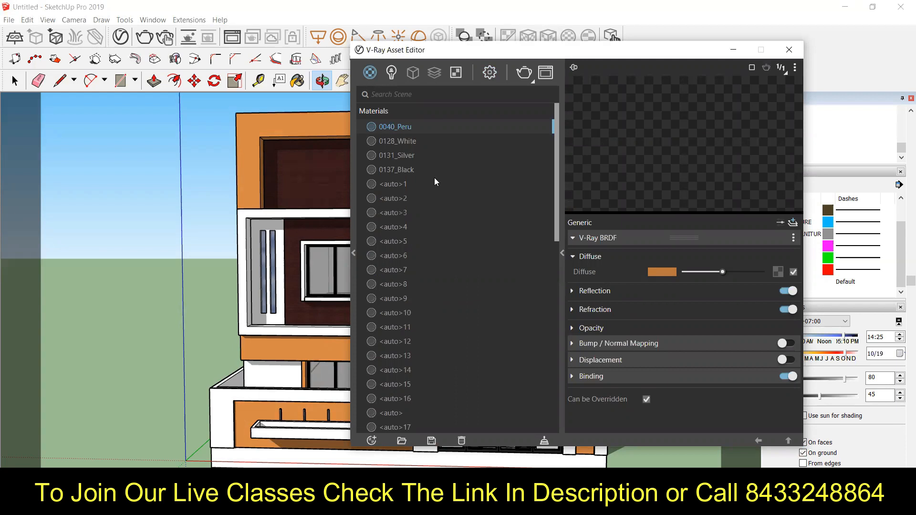
{"action": "scroll", "coordinate": [426, 327], "scroll_direction": "down", "scroll_amount": 5}
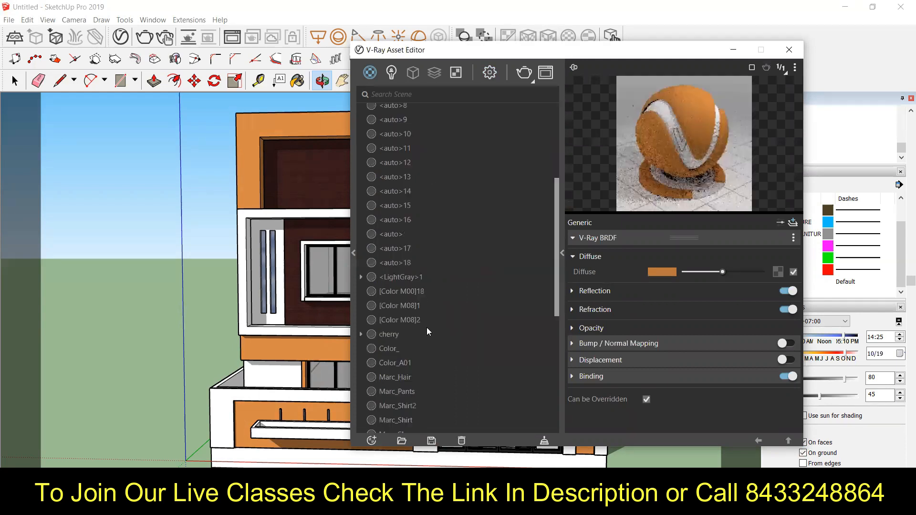
{"action": "scroll", "coordinate": [427, 367], "scroll_direction": "down", "scroll_amount": 7}
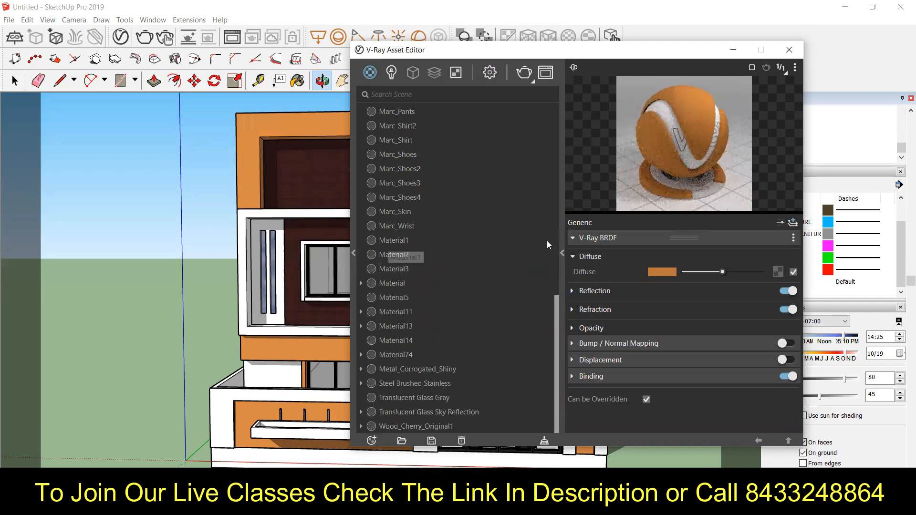
{"action": "scroll", "coordinate": [401, 309], "scroll_direction": "up", "scroll_amount": 8}
{"action": "scroll", "coordinate": [353, 257], "scroll_direction": "up", "scroll_amount": 3}
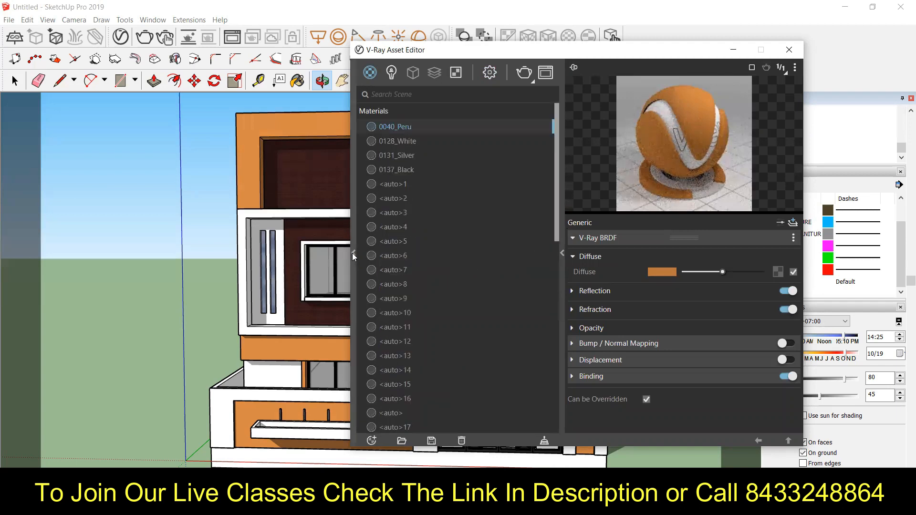
- Open the V-Ray asset library, look through its Create assets, and expand the Materials categories
{"action": "left_click", "coordinate": [353, 253]}
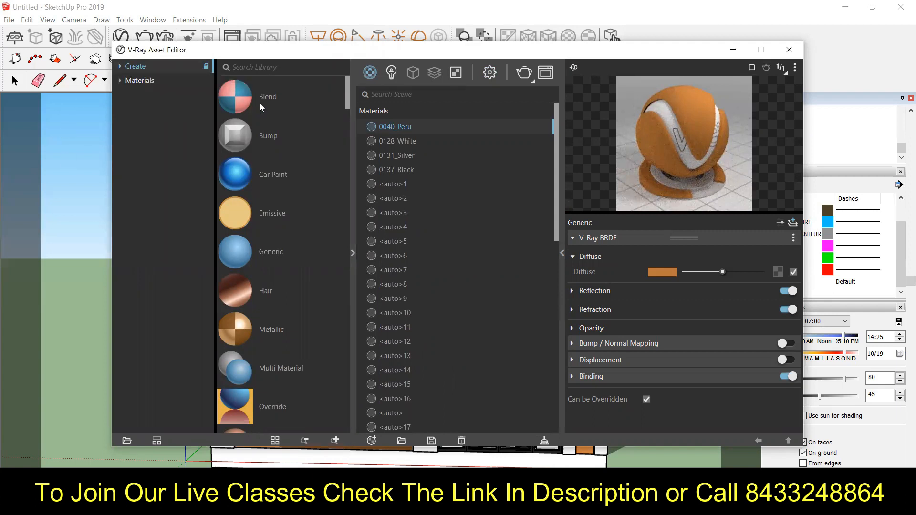
{"action": "scroll", "coordinate": [261, 274], "scroll_direction": "down", "scroll_amount": 10}
{"action": "scroll", "coordinate": [279, 326], "scroll_direction": "down", "scroll_amount": 8}
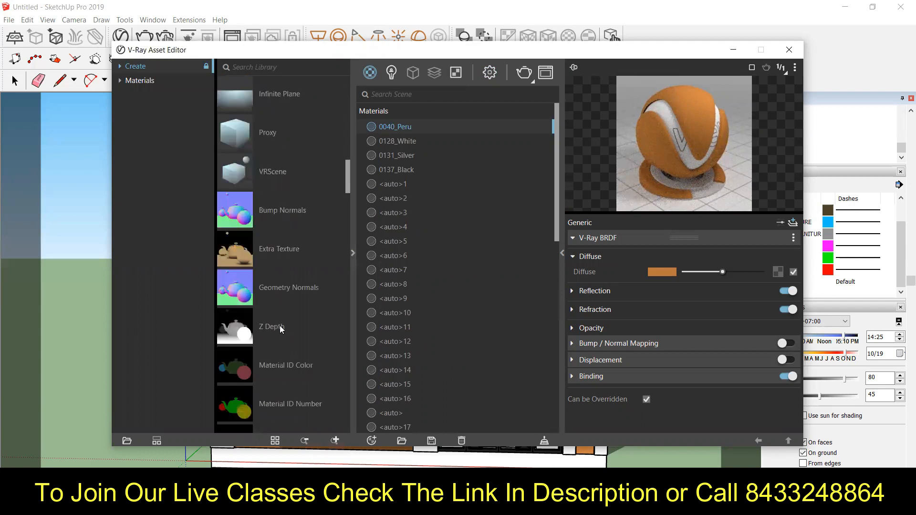
{"action": "scroll", "coordinate": [265, 240], "scroll_direction": "up", "scroll_amount": 7}
{"action": "scroll", "coordinate": [266, 208], "scroll_direction": "up", "scroll_amount": 10}
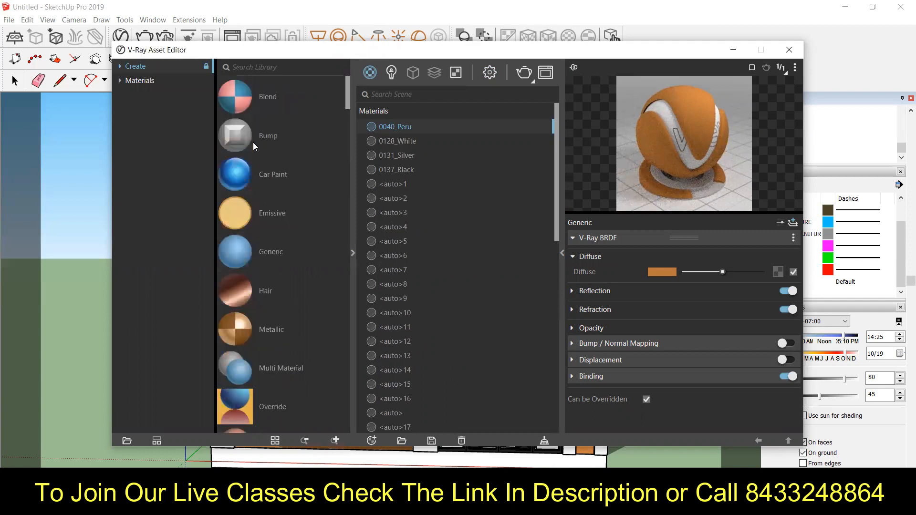
{"action": "left_click", "coordinate": [120, 80]}
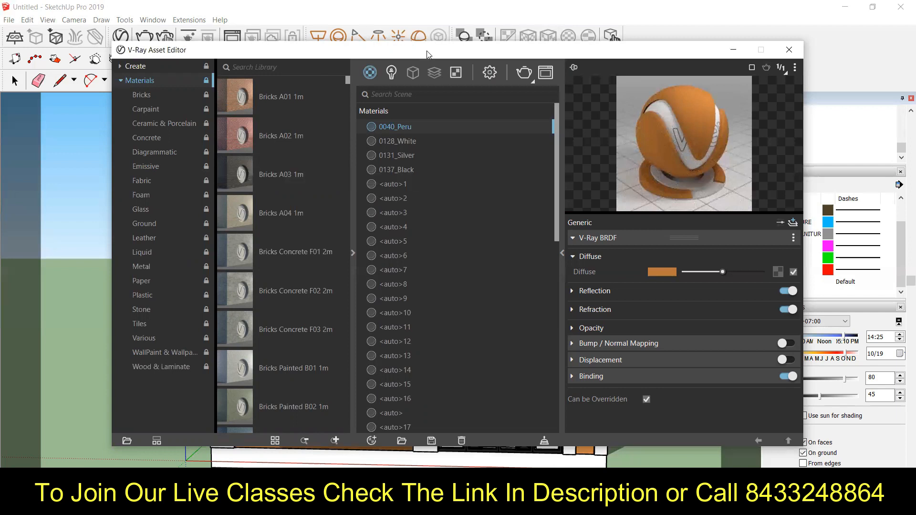
- Move the V-Ray Asset Editor aside to examine SketchUp's own Tile materials, and bring it back over the model
{"action": "left_click_drag", "start_coordinate": [427, 55], "coordinate": [252, 148]}
{"action": "scroll", "coordinate": [830, 209], "scroll_direction": "up", "scroll_amount": 2}
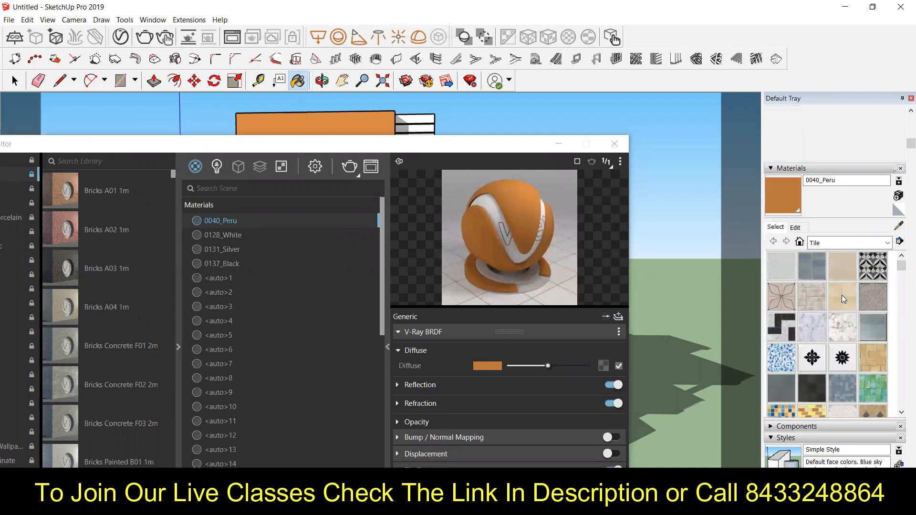
{"action": "scroll", "coordinate": [821, 346], "scroll_direction": "down", "scroll_amount": 3}
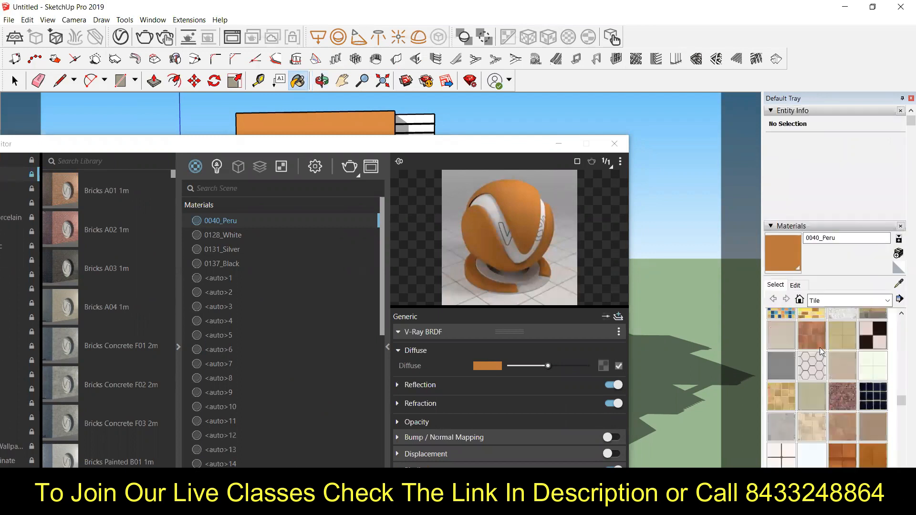
{"action": "left_click", "coordinate": [382, 145]}
{"action": "left_click_drag", "start_coordinate": [381, 145], "coordinate": [562, 56]}
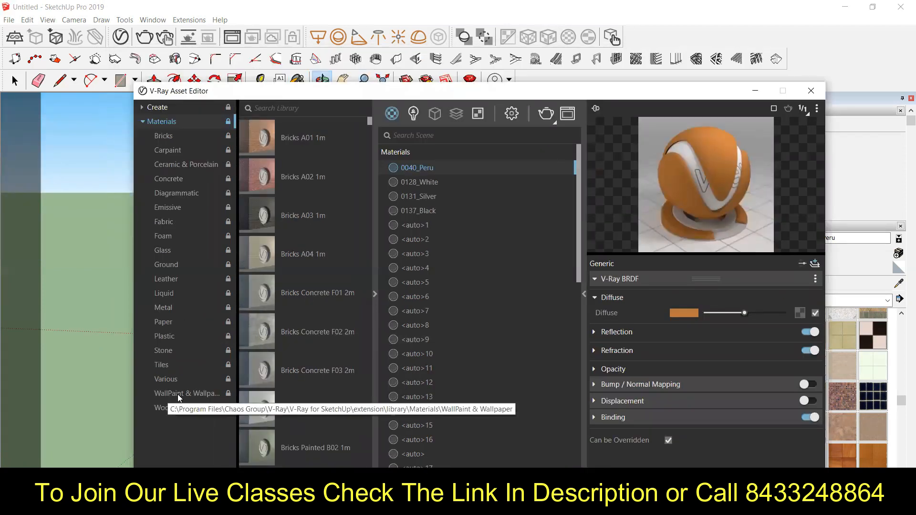
- Look through the WallPaint & Wallpaper library materials down to the fine-grain paints, and move the V-Ray Asset Editor off the house
{"action": "left_click", "coordinate": [178, 394]}
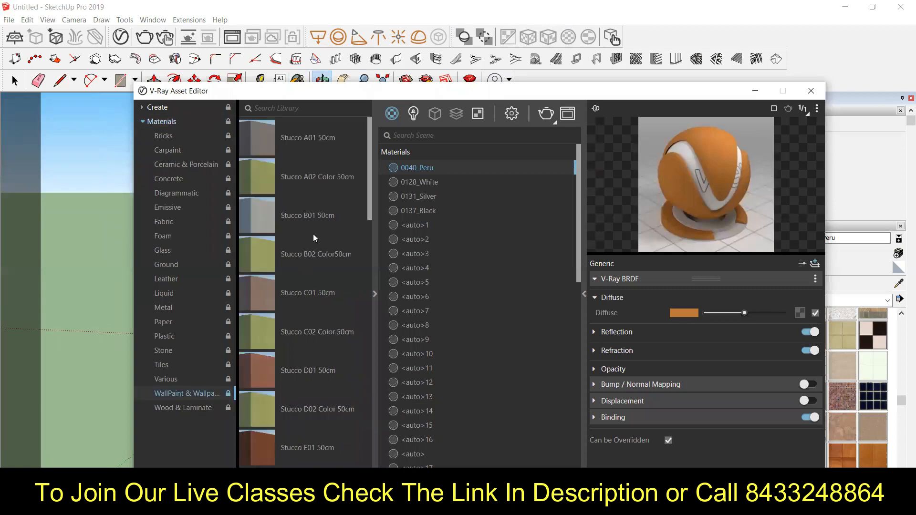
{"action": "scroll", "coordinate": [312, 267], "scroll_direction": "down", "scroll_amount": 5}
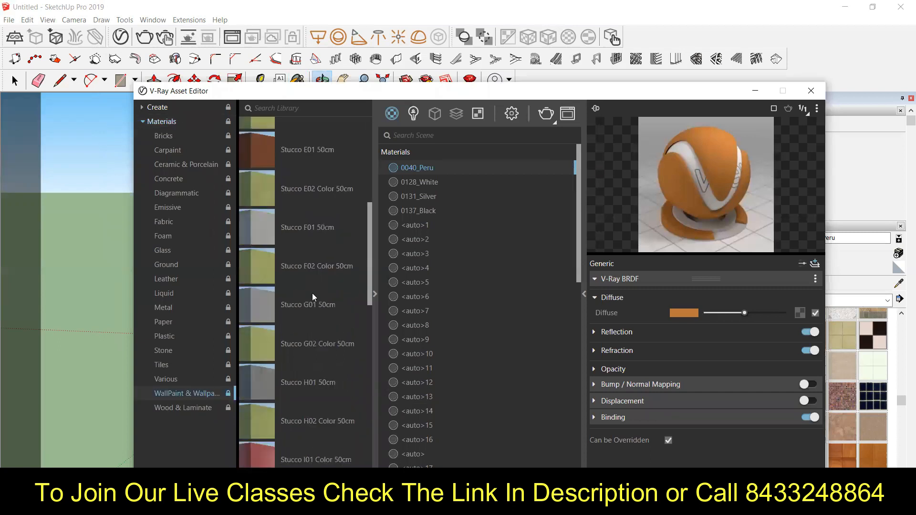
{"action": "scroll", "coordinate": [312, 294], "scroll_direction": "down", "scroll_amount": 6}
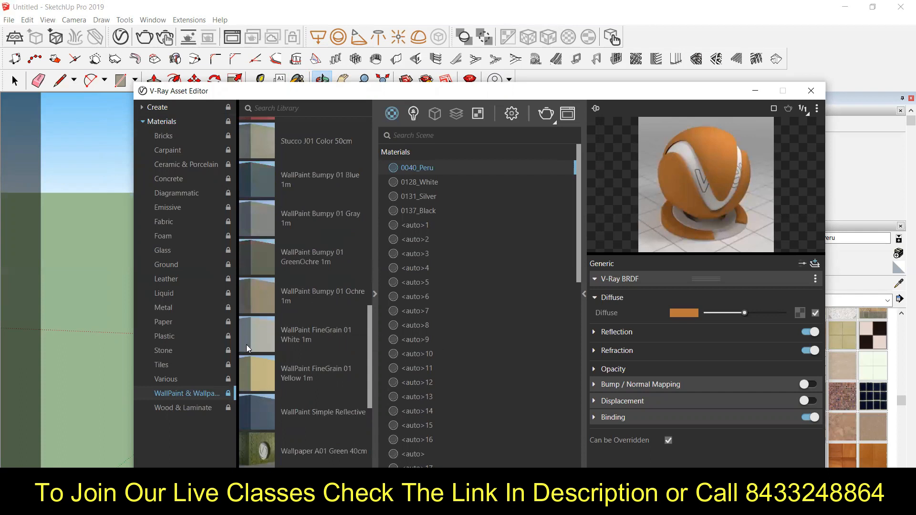
{"action": "left_click", "coordinate": [252, 331]}
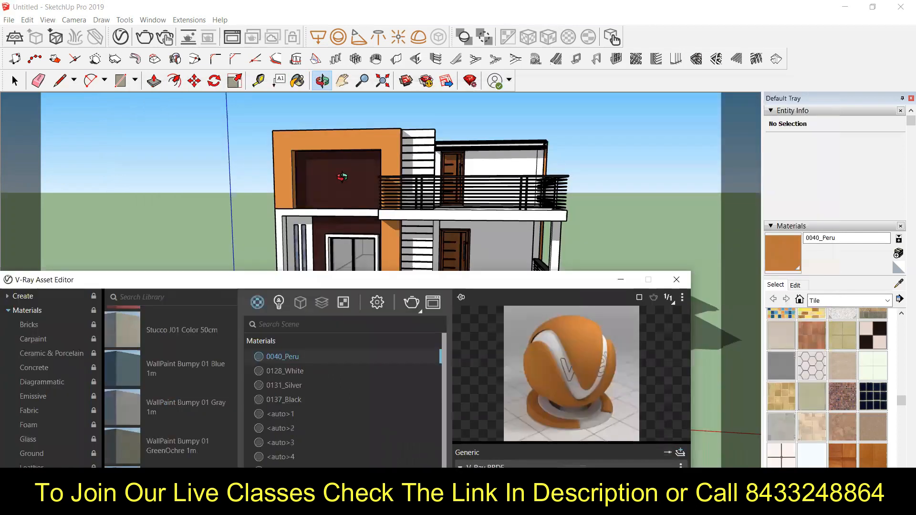
- Open the group of the striped white wall beside the top-floor orange frame and select all its connected geometry
{"action": "scroll", "coordinate": [373, 167], "scroll_direction": "up", "scroll_amount": 5}
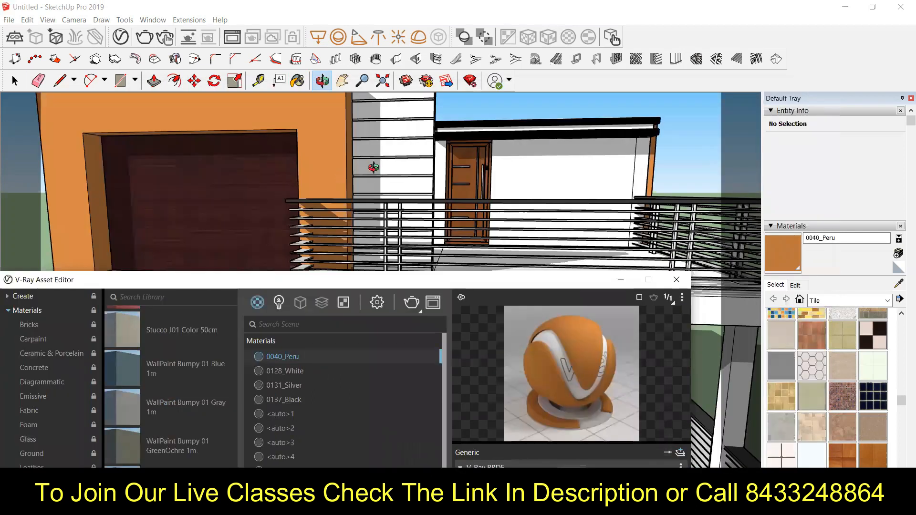
{"action": "left_click_drag", "start_coordinate": [385, 202], "coordinate": [397, 166]}
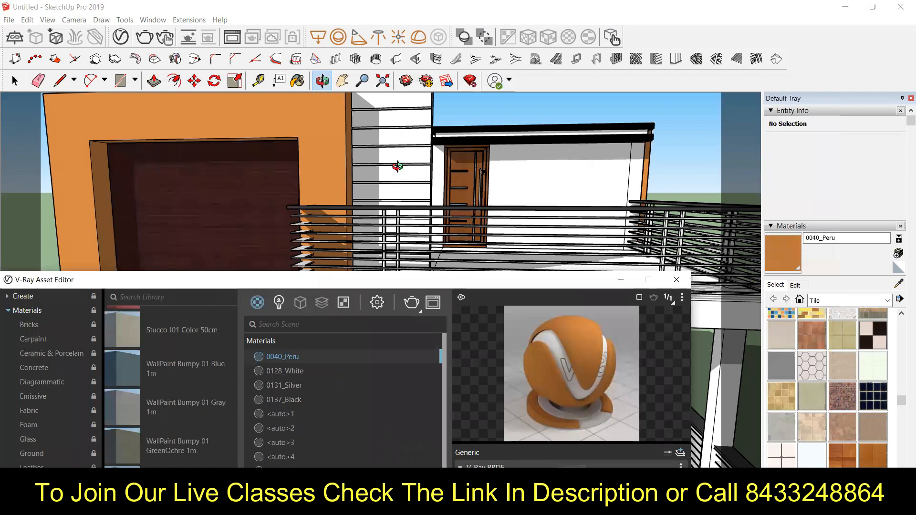
{"action": "scroll", "coordinate": [399, 167], "scroll_direction": "down", "scroll_amount": 3}
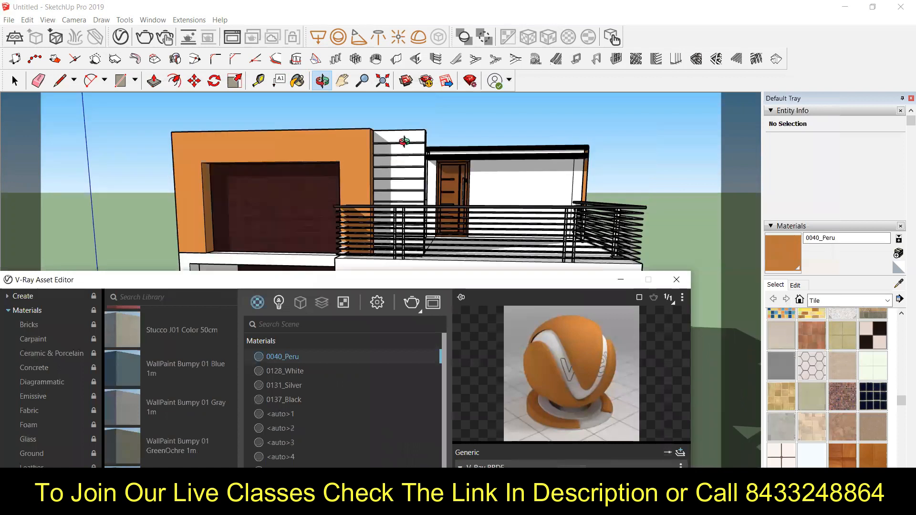
{"action": "scroll", "coordinate": [405, 142], "scroll_direction": "up", "scroll_amount": 2}
{"action": "left_click", "coordinate": [15, 81]}
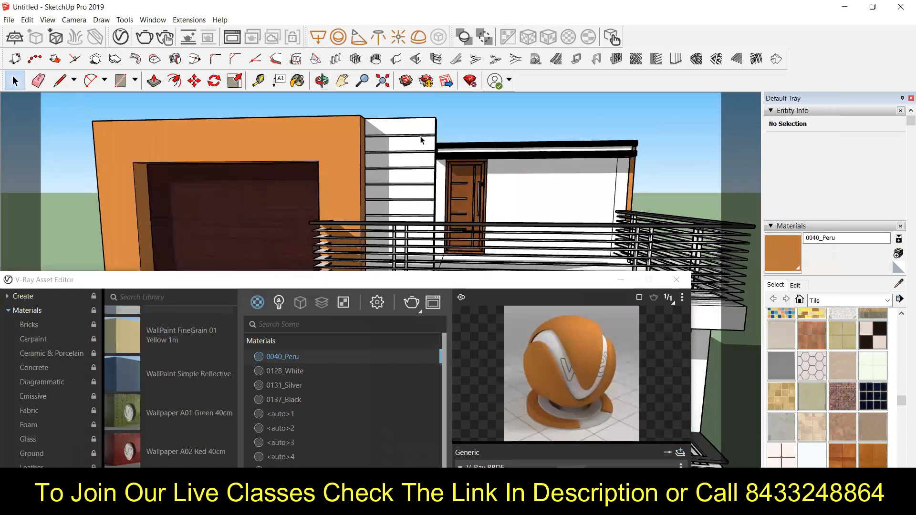
{"action": "scroll", "coordinate": [387, 148], "scroll_direction": "up", "scroll_amount": 1}
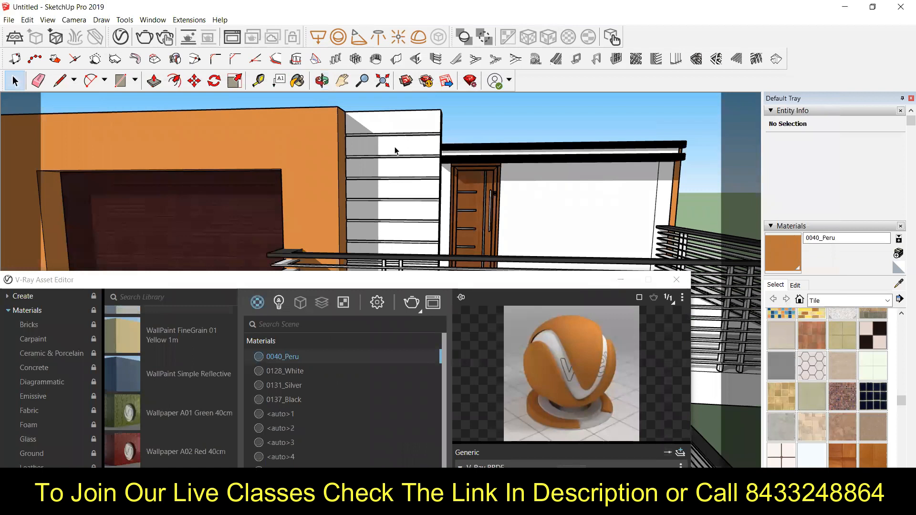
{"action": "scroll", "coordinate": [408, 153], "scroll_direction": "down", "scroll_amount": 1}
{"action": "scroll", "coordinate": [407, 154], "scroll_direction": "down", "scroll_amount": 1}
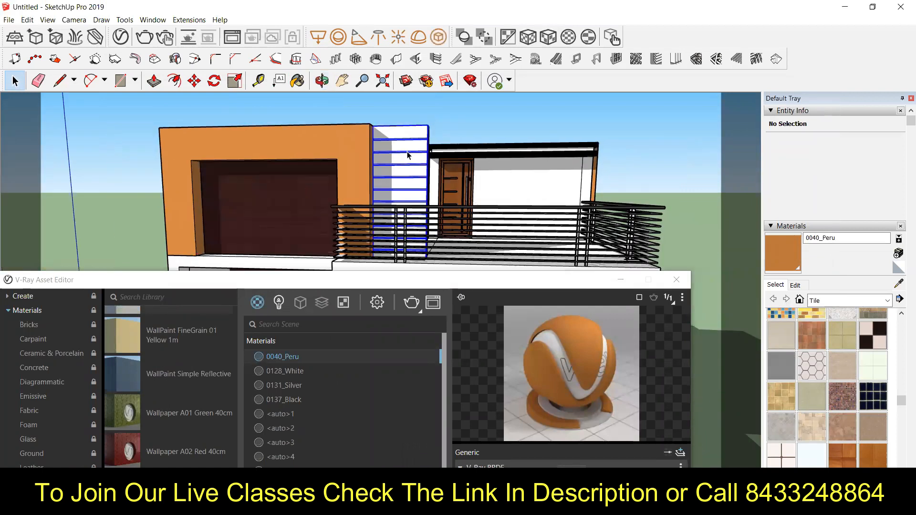
{"action": "double_click", "coordinate": [415, 148]}
{"action": "scroll", "coordinate": [415, 148], "scroll_direction": "up", "scroll_amount": 2}
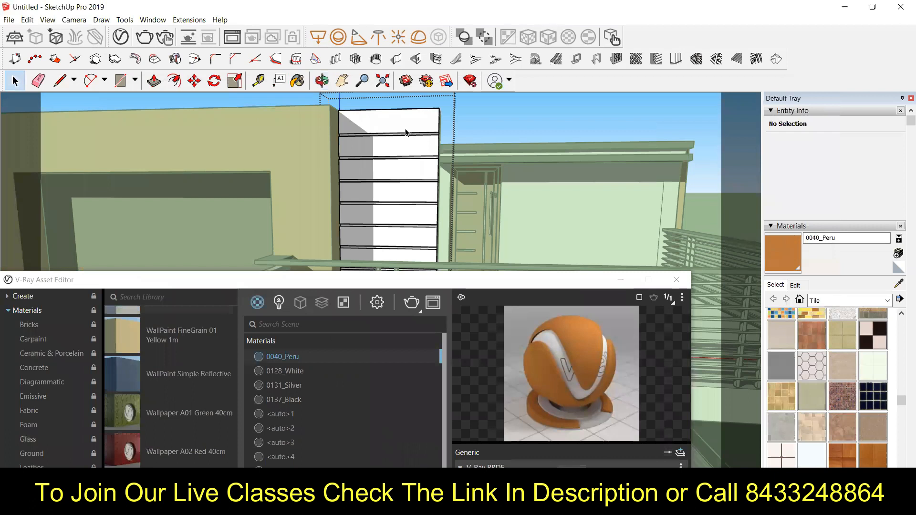
{"action": "left_click", "coordinate": [406, 133]}
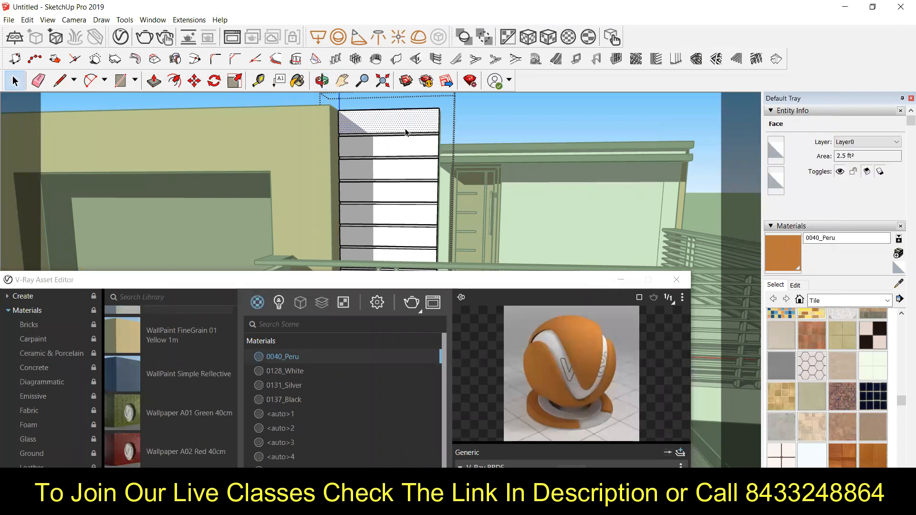
{"action": "triple_click", "coordinate": [406, 133]}
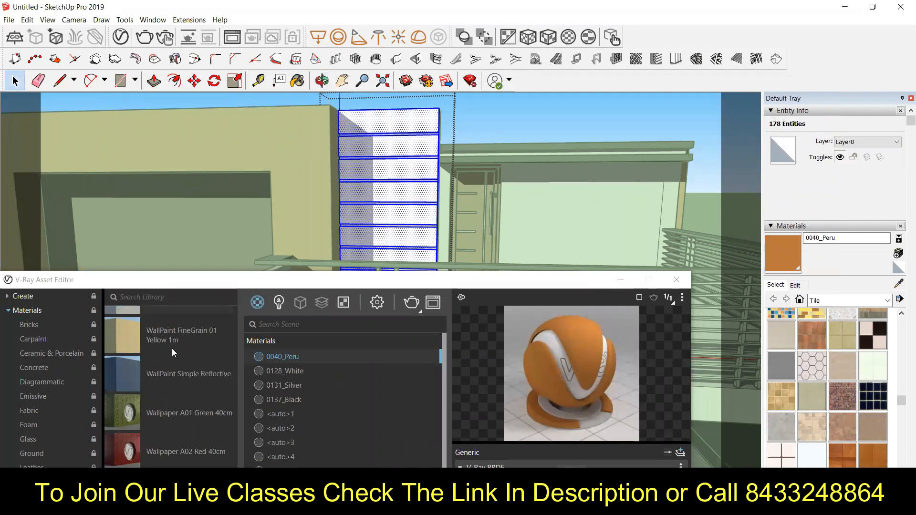
- Apply the library material WallPaint FineGrain 01 White 1m to the selected striped wall
{"action": "scroll", "coordinate": [172, 352], "scroll_direction": "up", "scroll_amount": 1}
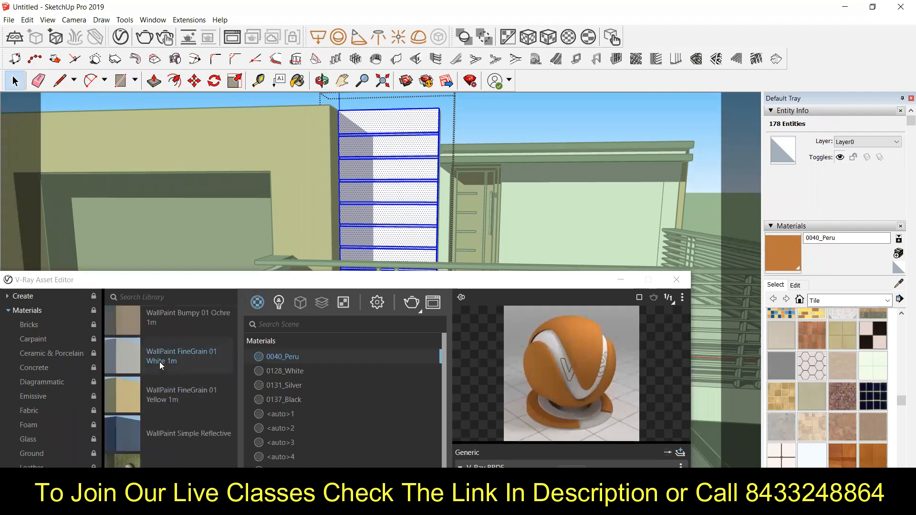
{"action": "left_click", "coordinate": [161, 359]}
{"action": "right_click", "coordinate": [161, 361]}
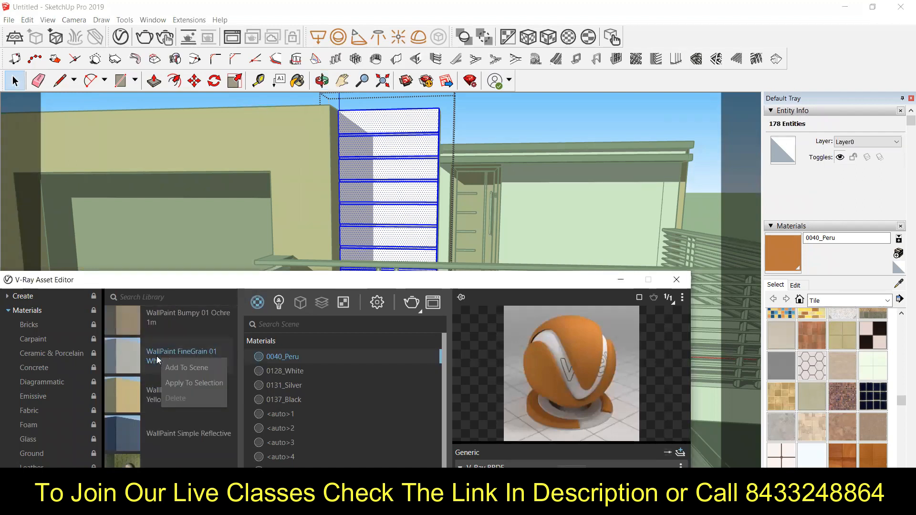
{"action": "left_click", "coordinate": [187, 383]}
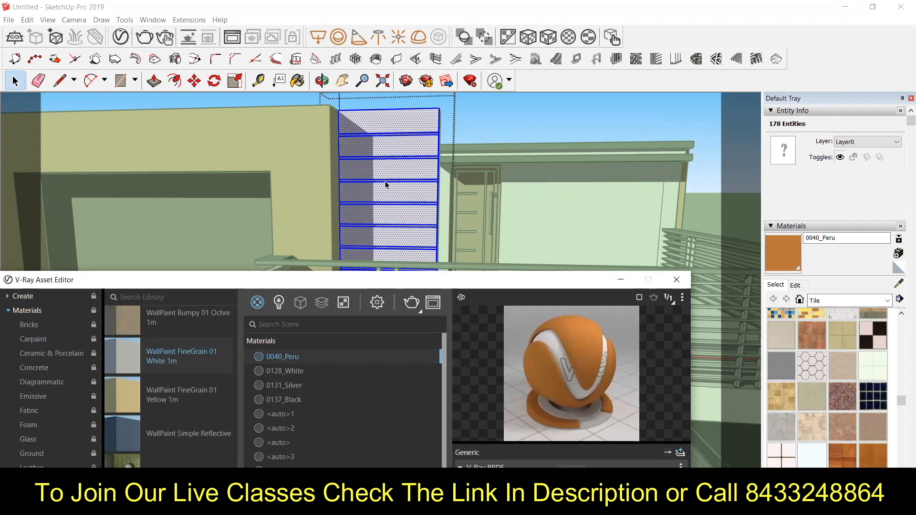
- Leave the striped wall's group and shift the V-Ray Asset Editor slightly lower to uncover more of the house
{"action": "scroll", "coordinate": [405, 149], "scroll_direction": "down", "scroll_amount": 2}
{"action": "scroll", "coordinate": [299, 127], "scroll_direction": "down", "scroll_amount": 4}
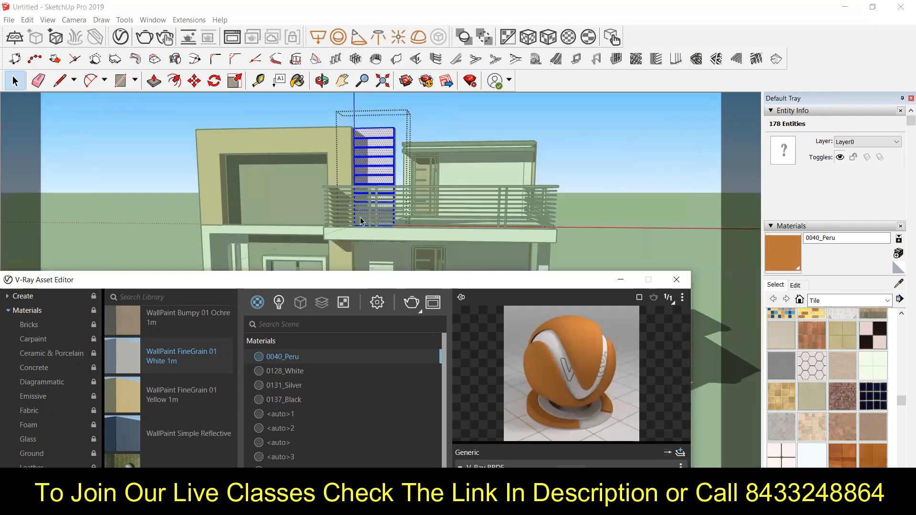
{"action": "scroll", "coordinate": [321, 220], "scroll_direction": "up", "scroll_amount": 3}
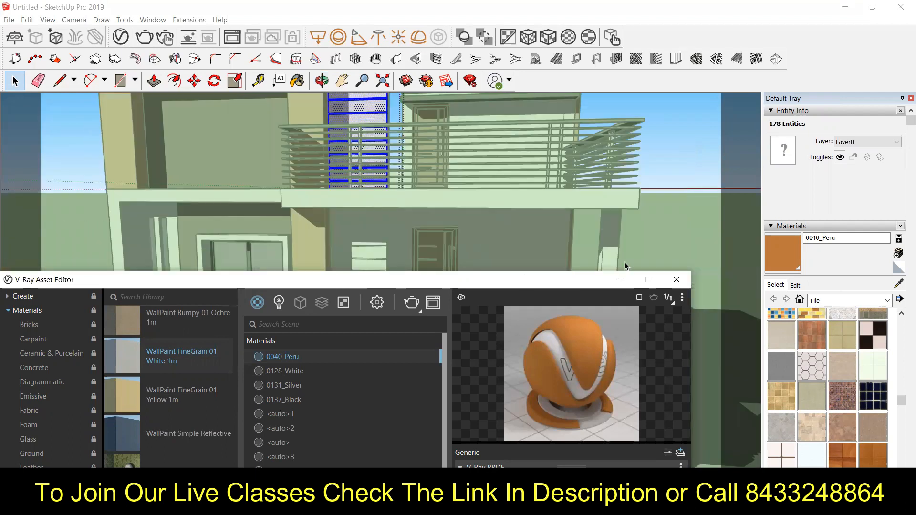
{"action": "scroll", "coordinate": [122, 205], "scroll_direction": "down", "scroll_amount": 3}
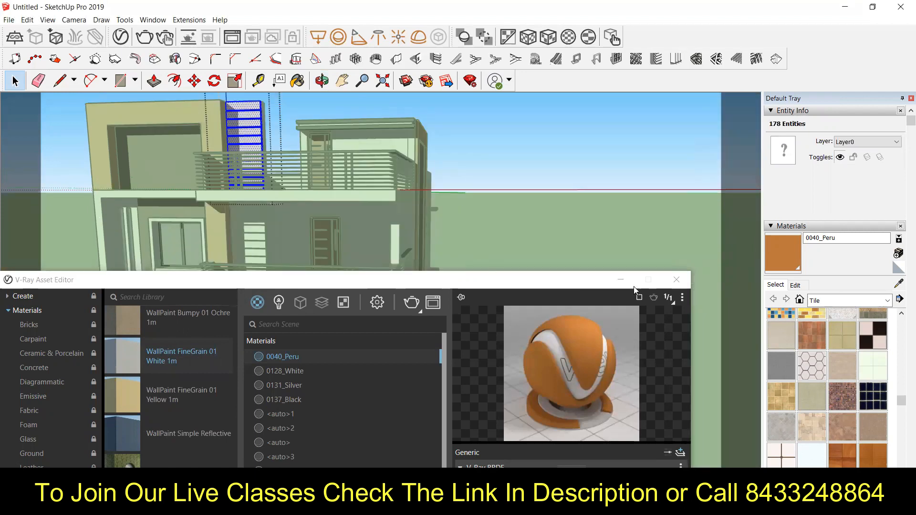
{"action": "key", "text": "Escape"}
{"action": "left_click_drag", "start_coordinate": [292, 285], "coordinate": [292, 296]}
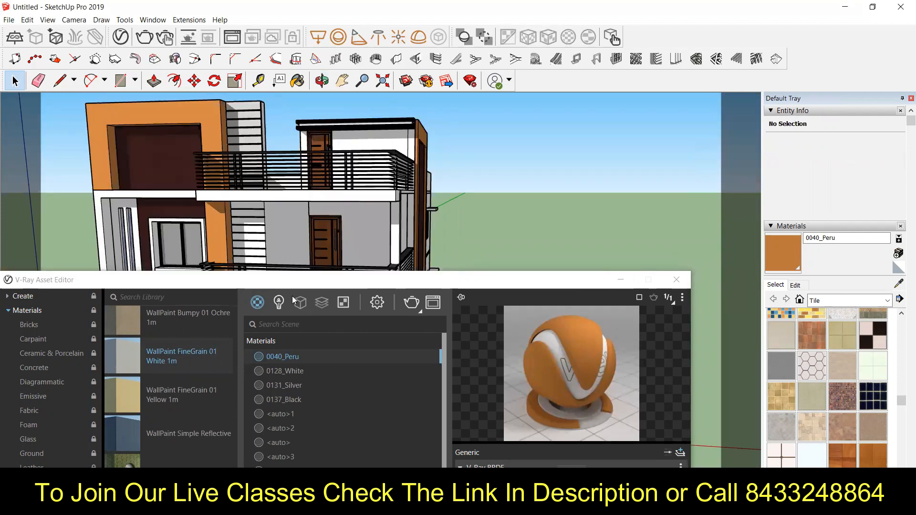
{"action": "left_click", "coordinate": [898, 284]}
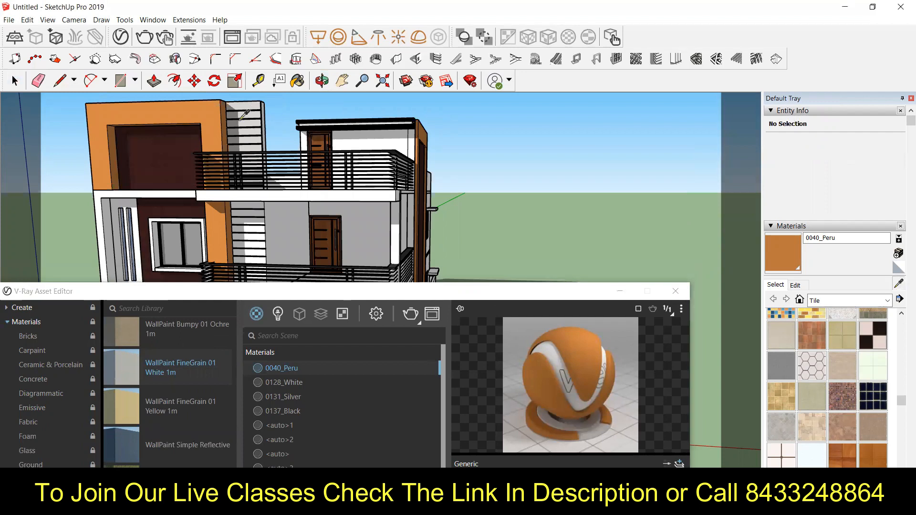
{"action": "scroll", "coordinate": [244, 116], "scroll_direction": "up", "scroll_amount": 2}
{"action": "scroll", "coordinate": [492, 153], "scroll_direction": "down", "scroll_amount": 3}
{"action": "left_click", "coordinate": [280, 236]}
{"action": "scroll", "coordinate": [277, 215], "scroll_direction": "up", "scroll_amount": 2}
{"action": "scroll", "coordinate": [278, 206], "scroll_direction": "up", "scroll_amount": 2}
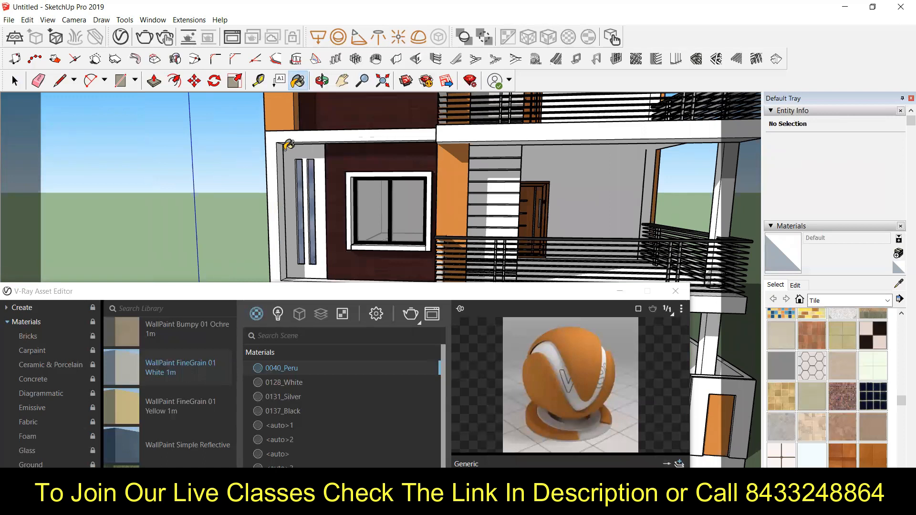
{"action": "scroll", "coordinate": [289, 145], "scroll_direction": "up", "scroll_amount": 1}
{"action": "scroll", "coordinate": [273, 144], "scroll_direction": "down", "scroll_amount": 1}
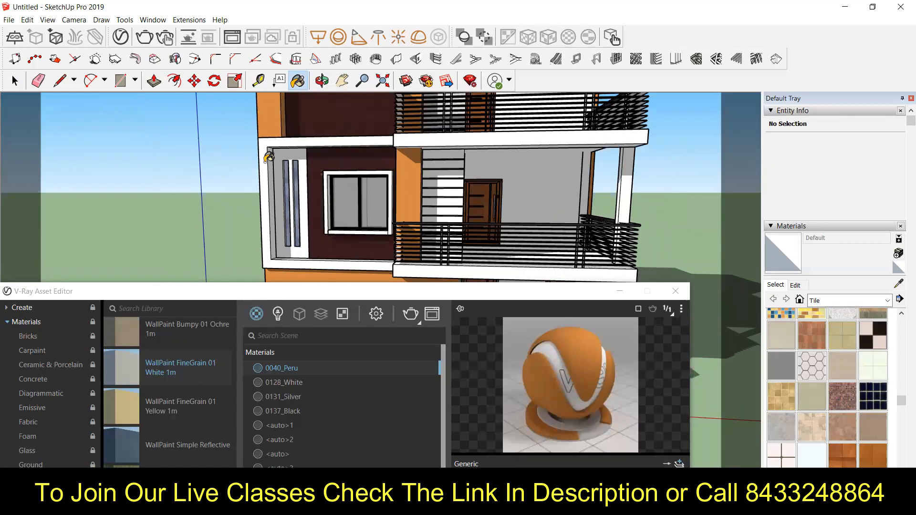
- Select the white frame group around the middle-floor window and paint it with WallPaint_FineGrain_01_White sampled from the striped wall
{"action": "key", "text": "space"}
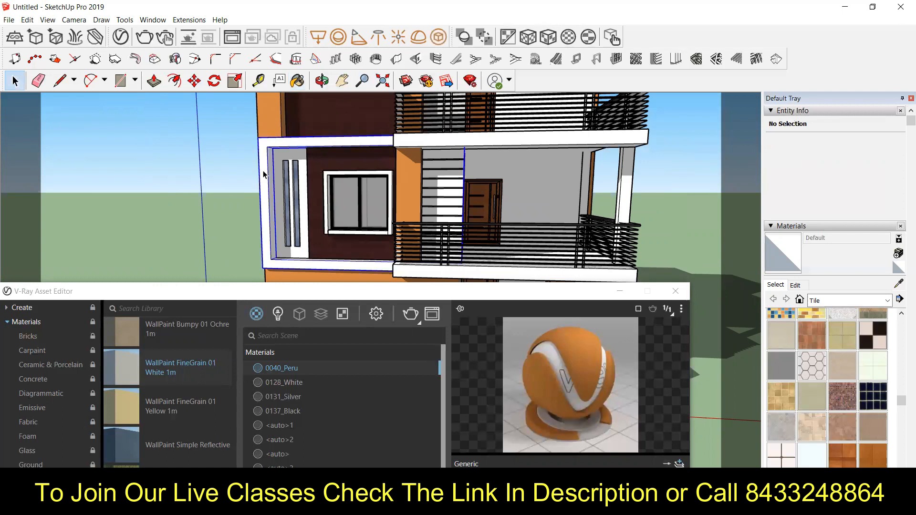
{"action": "double_click", "coordinate": [261, 177]}
{"action": "key", "text": "Escape"}
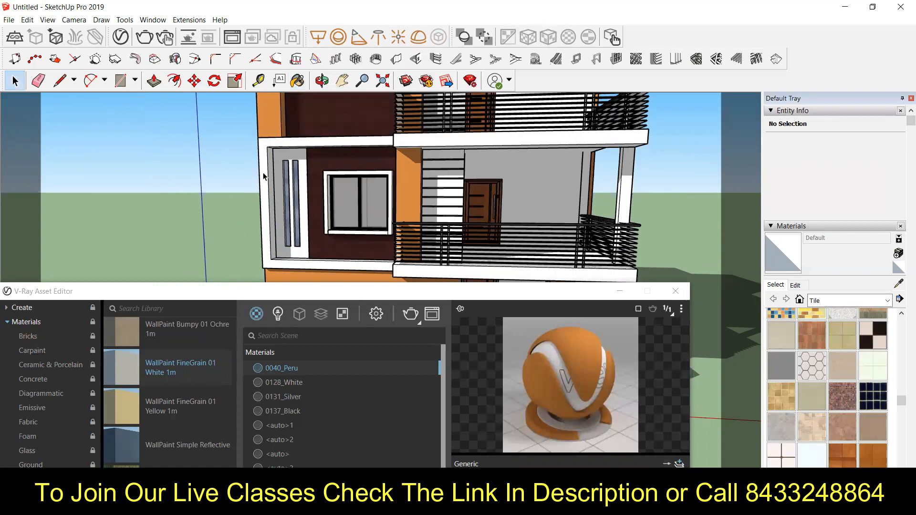
{"action": "middle_click_drag", "start_coordinate": [480, 213], "coordinate": [506, 210]}
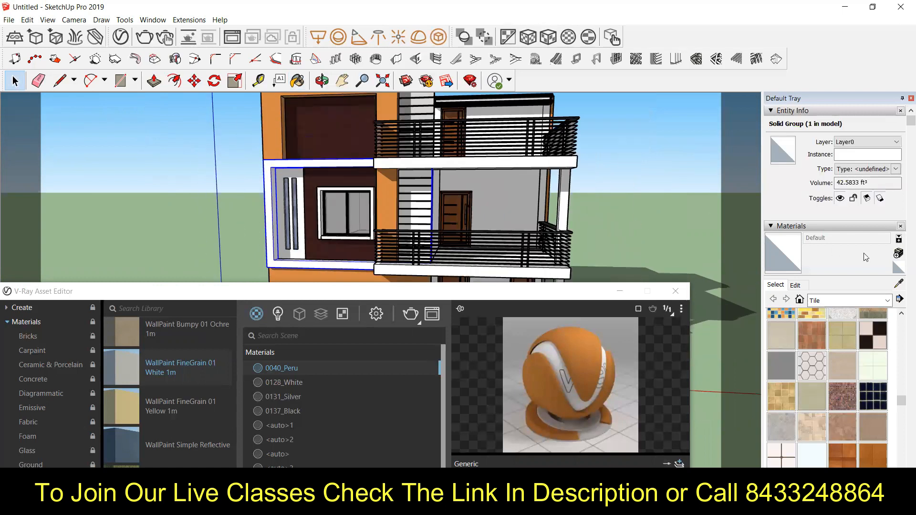
{"action": "key", "text": "b"}
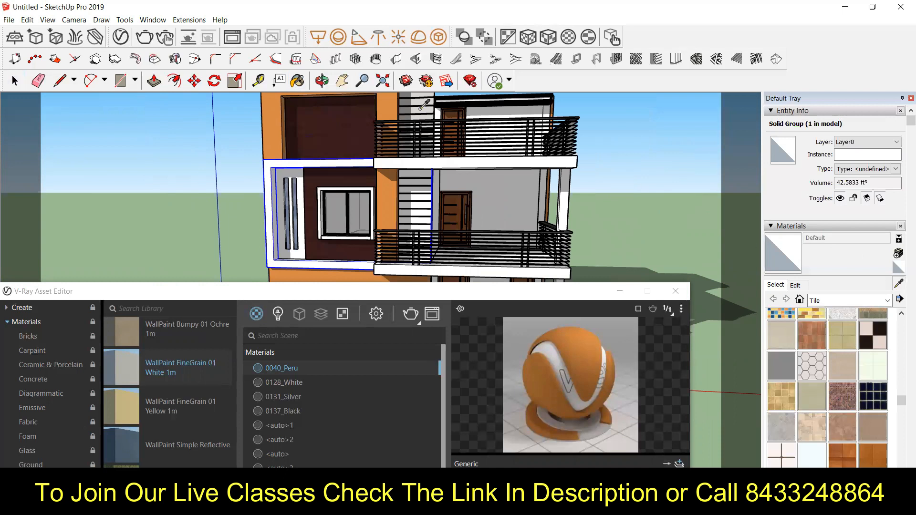
{"action": "left_click", "coordinate": [292, 160]}
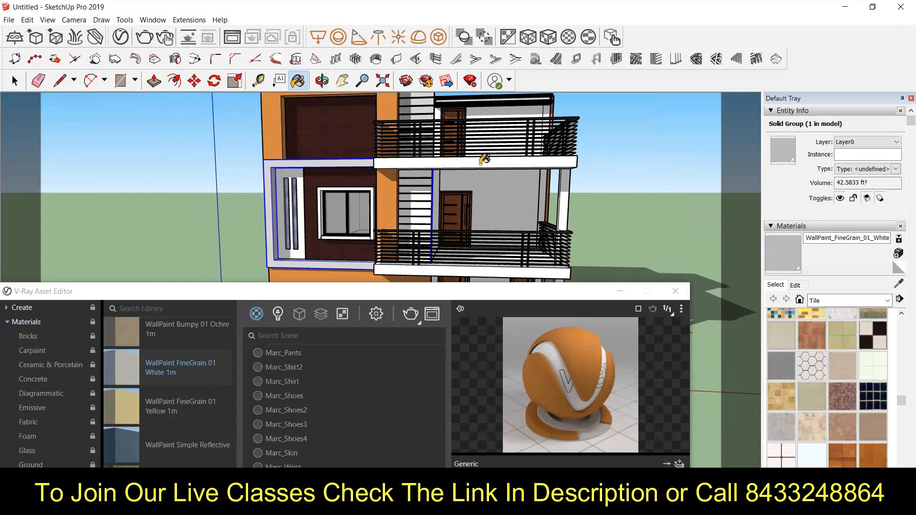
- Paint the upper and lower balcony slabs with WallPaint_FineGrain_01_White
{"action": "scroll", "coordinate": [497, 162], "scroll_direction": "down", "scroll_amount": 1}
{"action": "scroll", "coordinate": [295, 191], "scroll_direction": "down", "scroll_amount": 1}
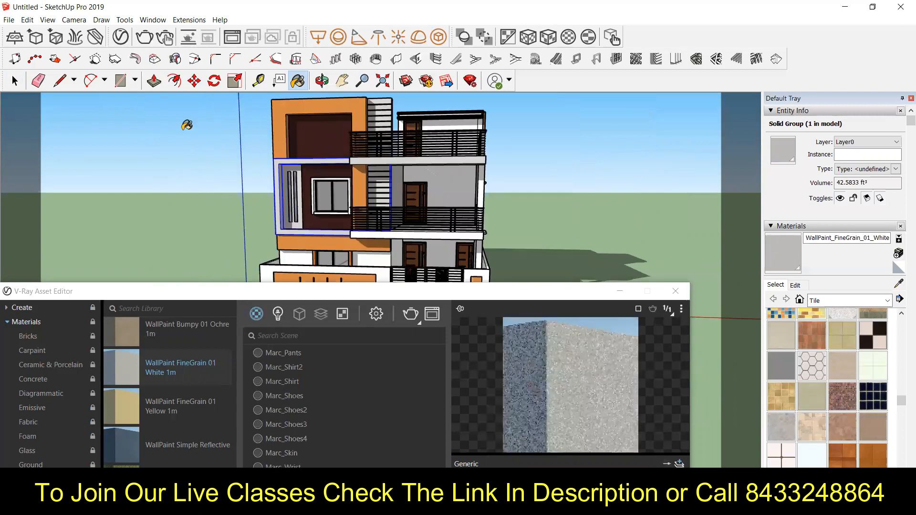
{"action": "scroll", "coordinate": [224, 104], "scroll_direction": "down", "scroll_amount": 1}
{"action": "scroll", "coordinate": [380, 208], "scroll_direction": "up", "scroll_amount": 2}
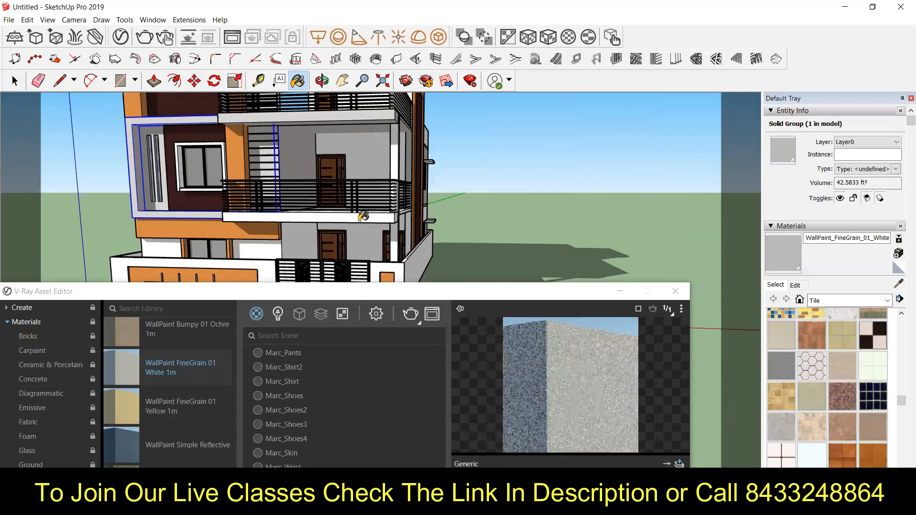
{"action": "scroll", "coordinate": [380, 180], "scroll_direction": "down", "scroll_amount": 1}
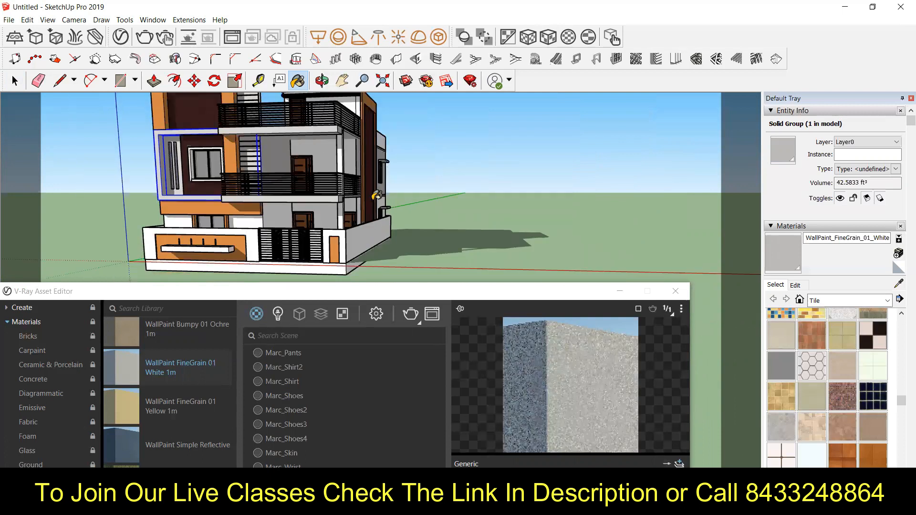
- Paint the ground-floor front walls beside the window with WallPaint_FineGrain_01_White
{"action": "scroll", "coordinate": [347, 151], "scroll_direction": "up", "scroll_amount": 2}
{"action": "scroll", "coordinate": [354, 153], "scroll_direction": "down", "scroll_amount": 2}
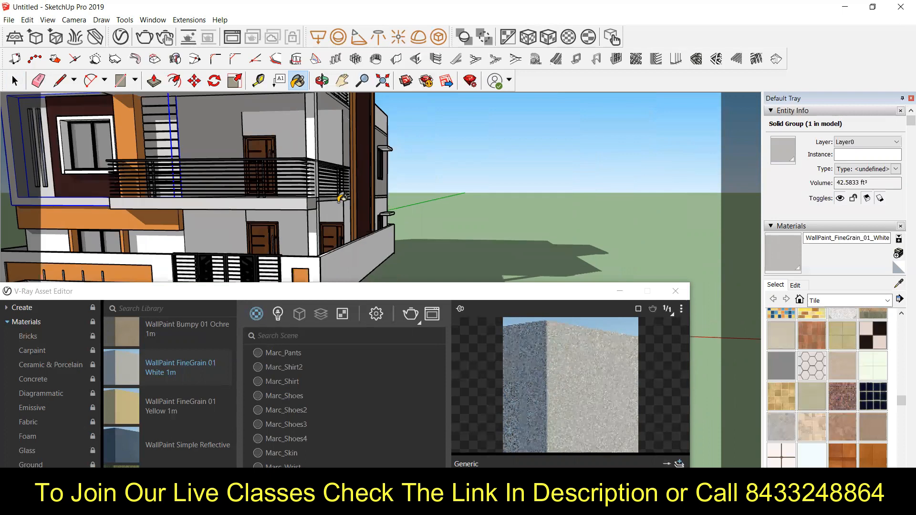
{"action": "scroll", "coordinate": [341, 206], "scroll_direction": "up", "scroll_amount": 1}
{"action": "scroll", "coordinate": [387, 208], "scroll_direction": "down", "scroll_amount": 1}
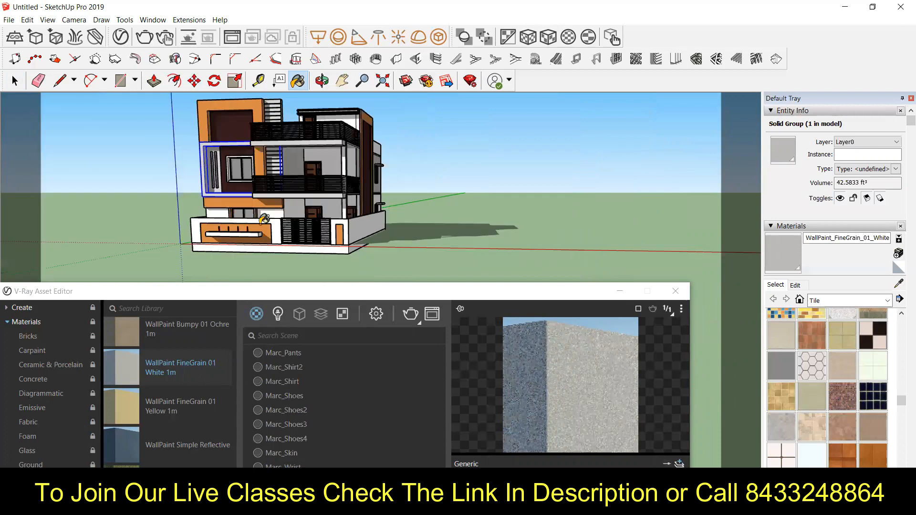
{"action": "scroll", "coordinate": [284, 205], "scroll_direction": "up", "scroll_amount": 2}
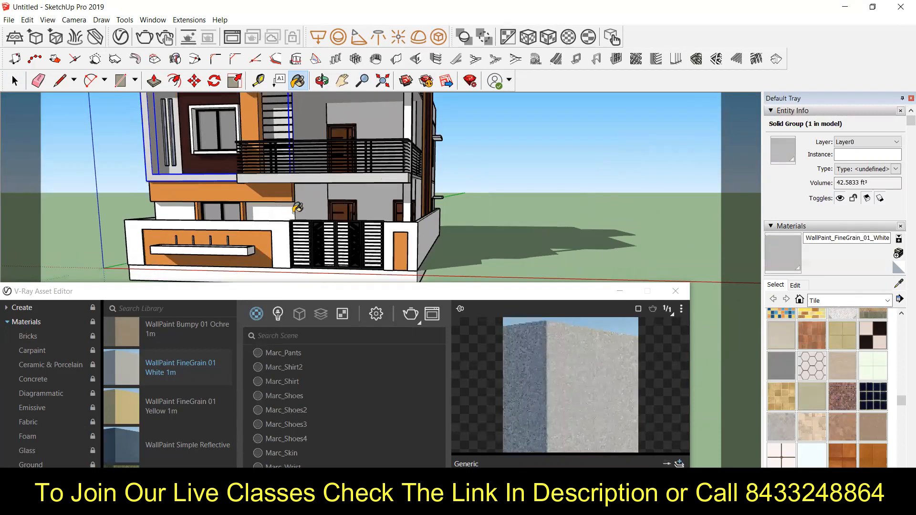
{"action": "scroll", "coordinate": [198, 215], "scroll_direction": "up", "scroll_amount": 1}
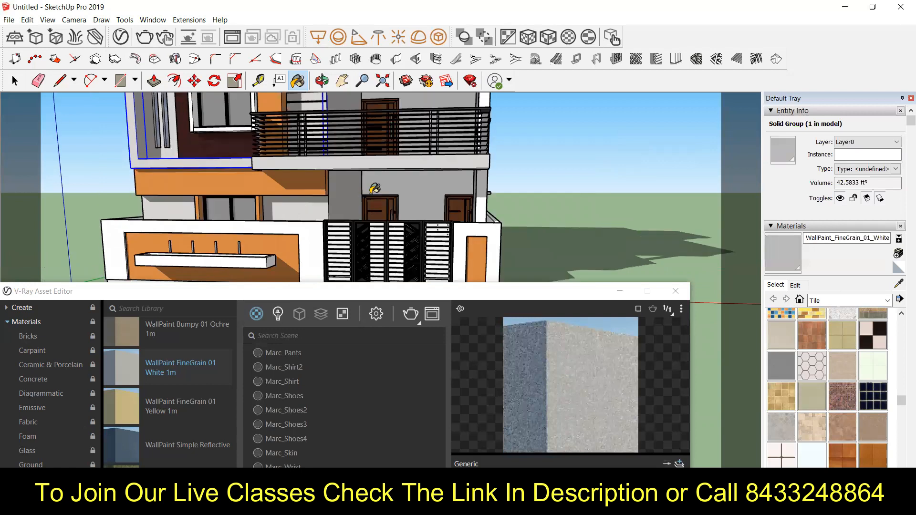
- Inspect the balconies and side walls of all three floors to check which surfaces still need wall paint
{"action": "middle_click_drag", "start_coordinate": [286, 210], "coordinate": [361, 200]}
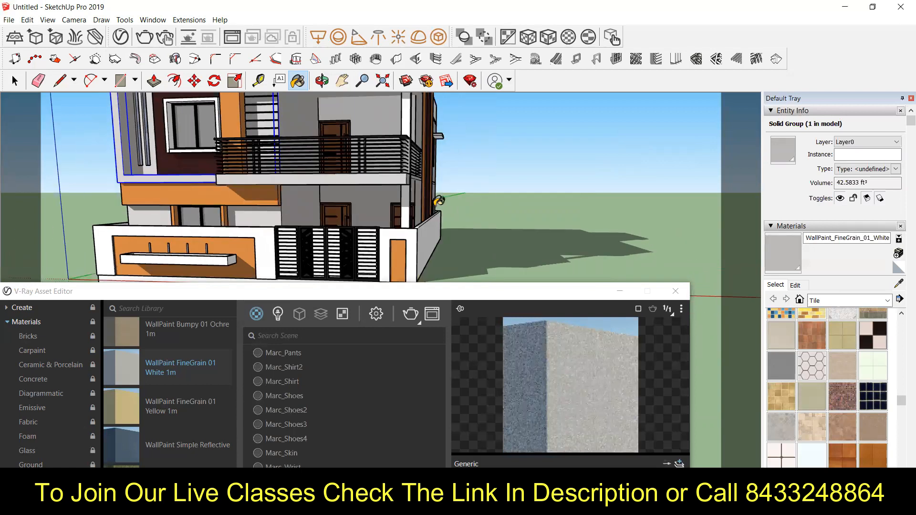
{"action": "scroll", "coordinate": [446, 203], "scroll_direction": "up", "scroll_amount": 1}
{"action": "scroll", "coordinate": [397, 195], "scroll_direction": "up", "scroll_amount": 1}
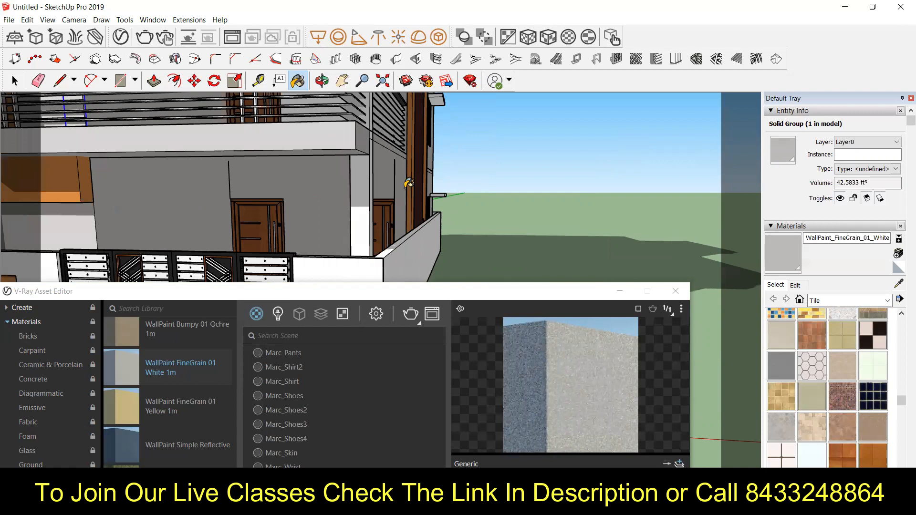
{"action": "scroll", "coordinate": [381, 233], "scroll_direction": "down", "scroll_amount": 3}
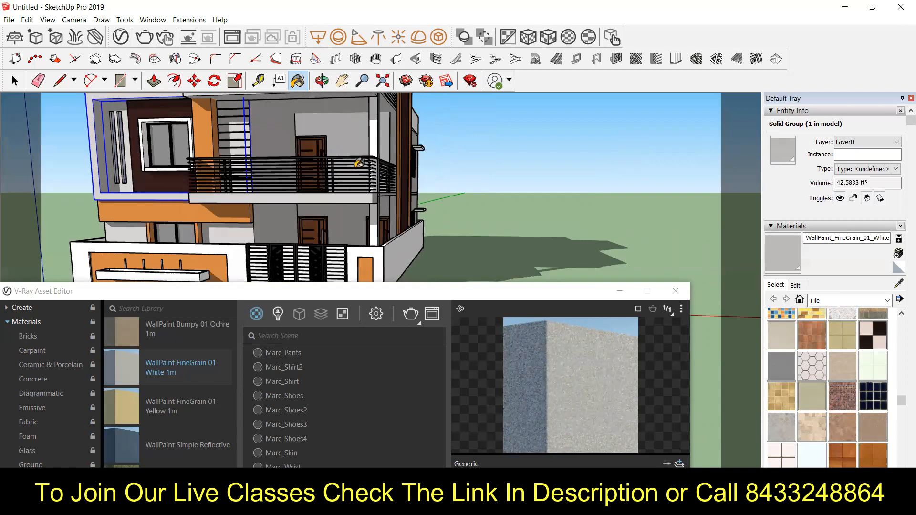
{"action": "scroll", "coordinate": [392, 110], "scroll_direction": "up", "scroll_amount": 1}
{"action": "scroll", "coordinate": [390, 177], "scroll_direction": "up", "scroll_amount": 2}
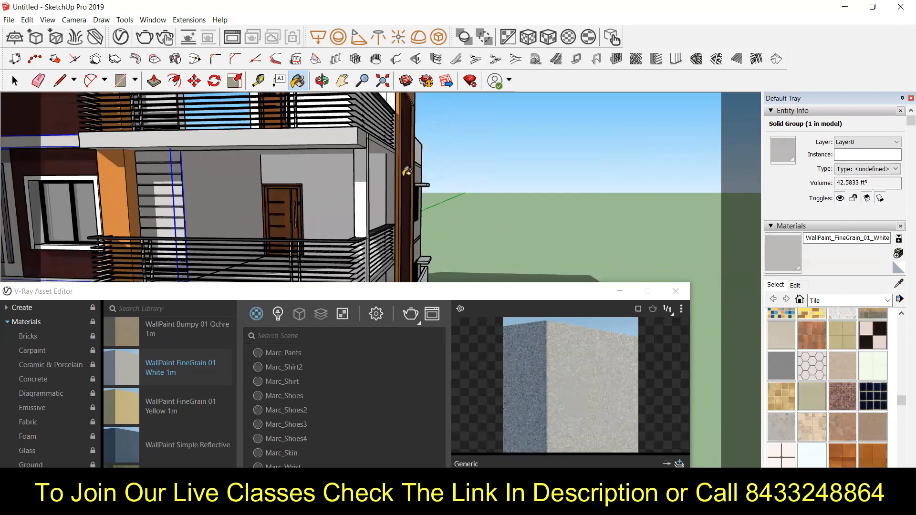
{"action": "scroll", "coordinate": [392, 134], "scroll_direction": "down", "scroll_amount": 2}
{"action": "scroll", "coordinate": [361, 192], "scroll_direction": "down", "scroll_amount": 2}
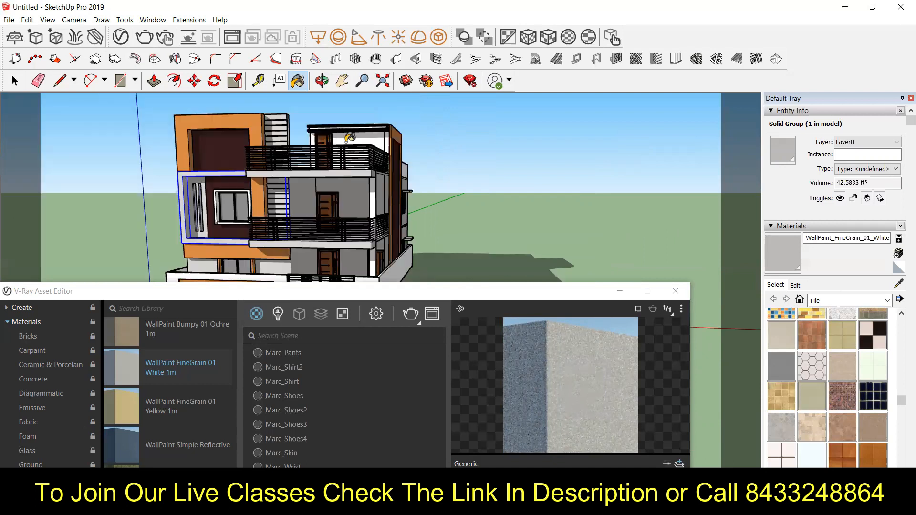
{"action": "scroll", "coordinate": [351, 134], "scroll_direction": "up", "scroll_amount": 1}
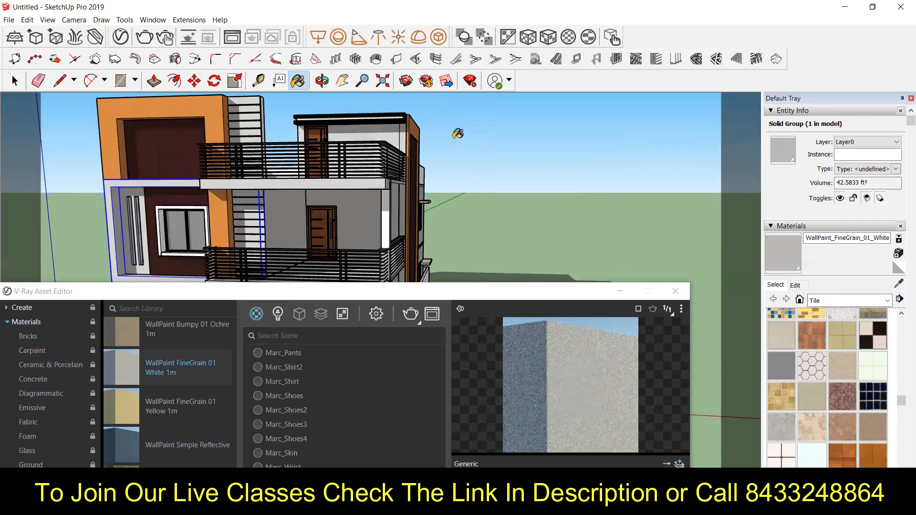
{"action": "scroll", "coordinate": [473, 128], "scroll_direction": "down", "scroll_amount": 3}
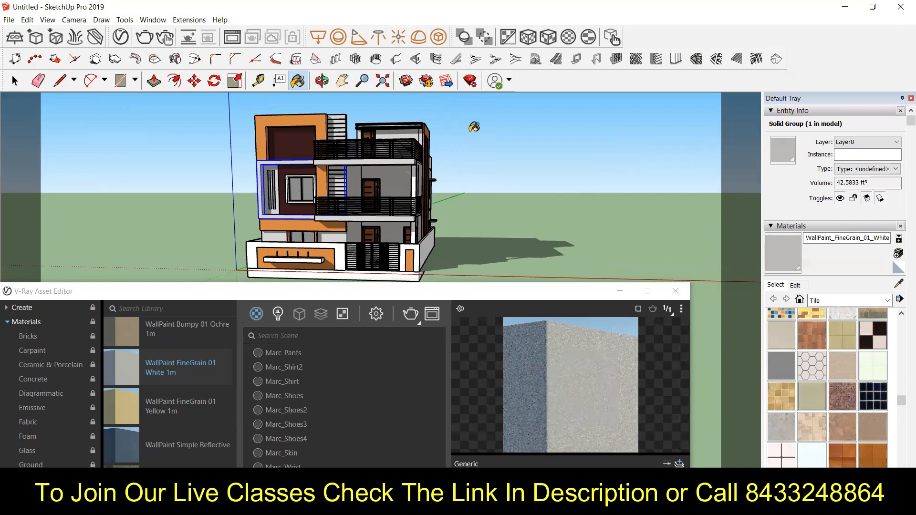
- Select the orange frame group around the top-floor wall and apply the V-Ray library's Stucco F01 50cm material to it
{"action": "key", "text": "space"}
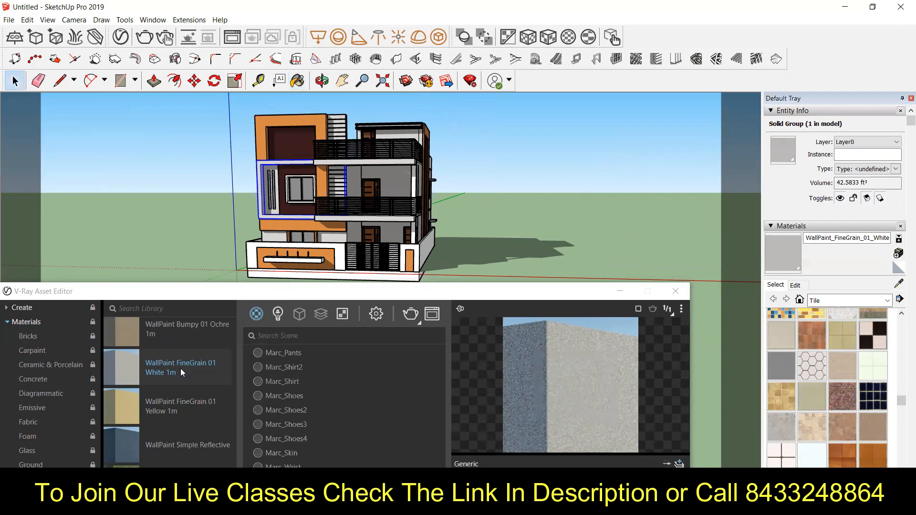
{"action": "scroll", "coordinate": [180, 368], "scroll_direction": "down", "scroll_amount": 1}
{"action": "scroll", "coordinate": [180, 362], "scroll_direction": "up", "scroll_amount": 3}
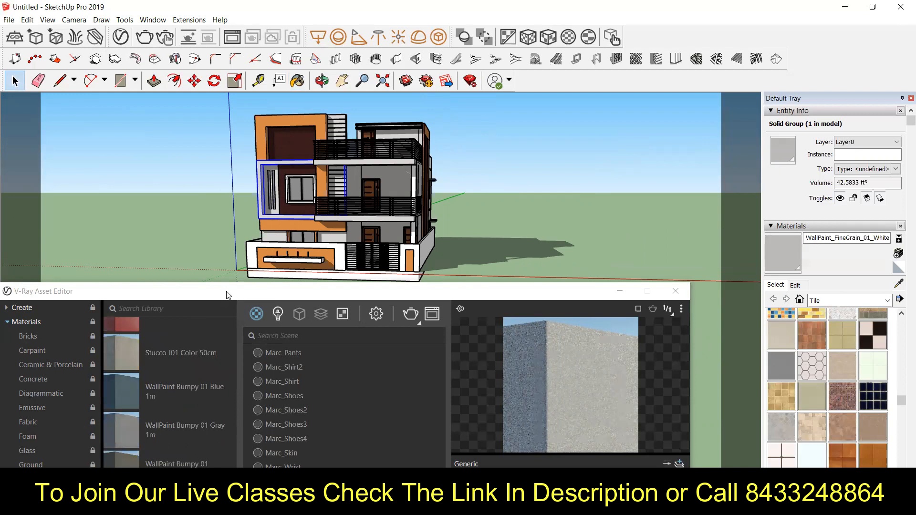
{"action": "left_click_drag", "start_coordinate": [226, 294], "coordinate": [281, 201]}
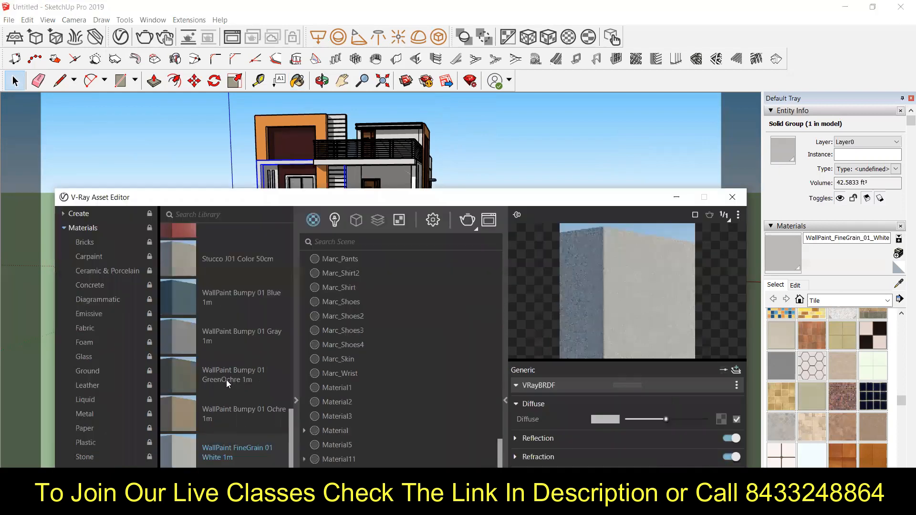
{"action": "scroll", "coordinate": [226, 380], "scroll_direction": "up", "scroll_amount": 5}
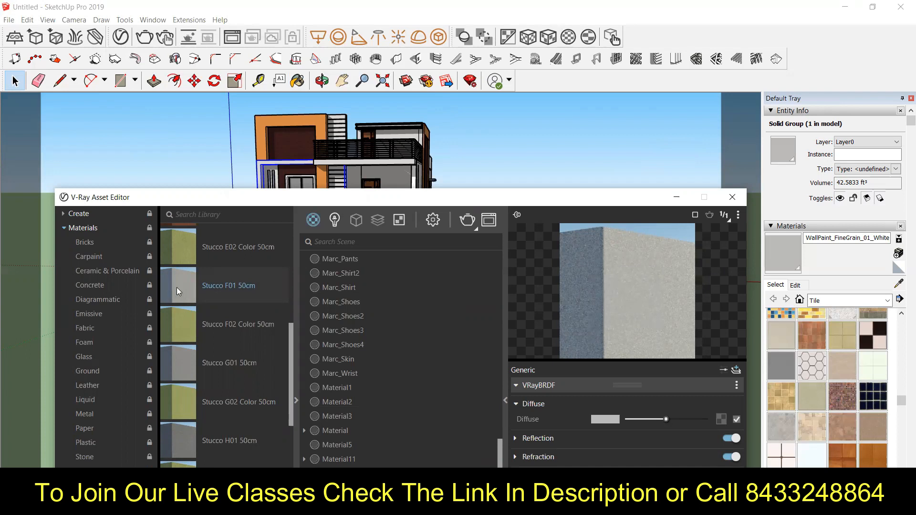
{"action": "right_click", "coordinate": [177, 287]}
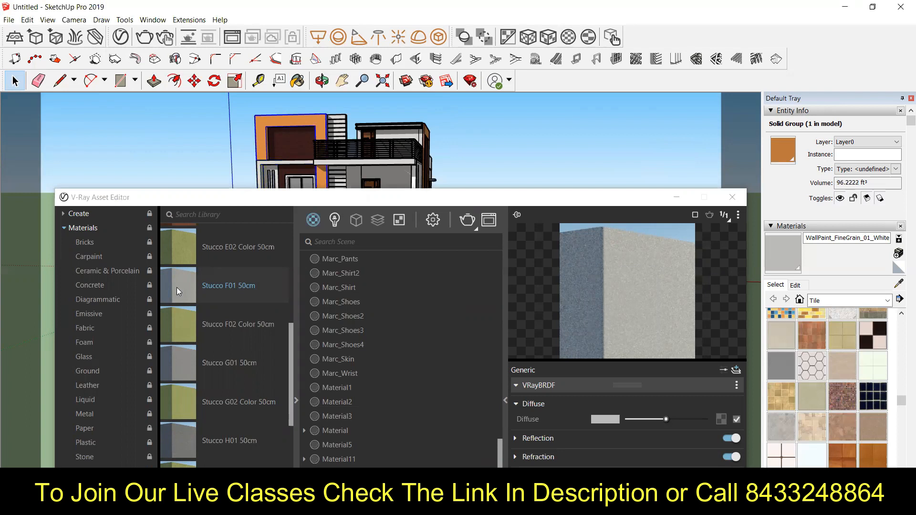
{"action": "right_click", "coordinate": [177, 287]}
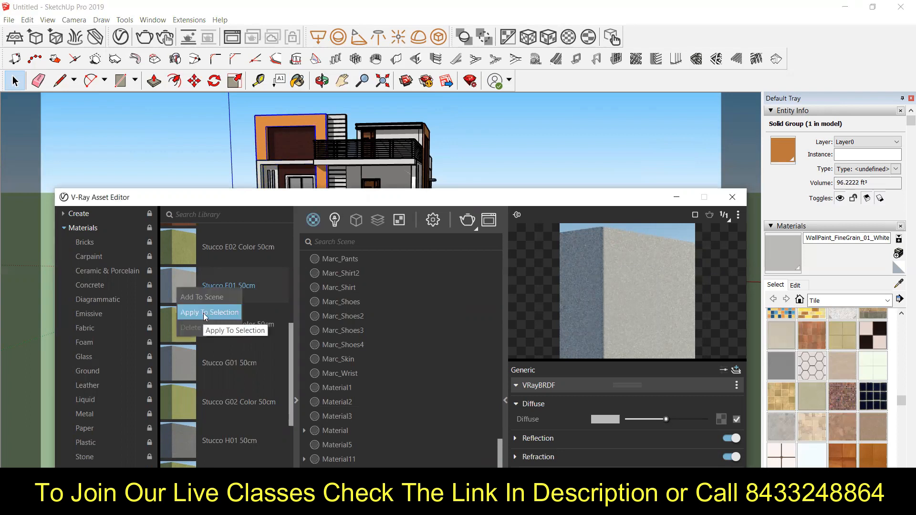
{"action": "left_click", "coordinate": [205, 312]}
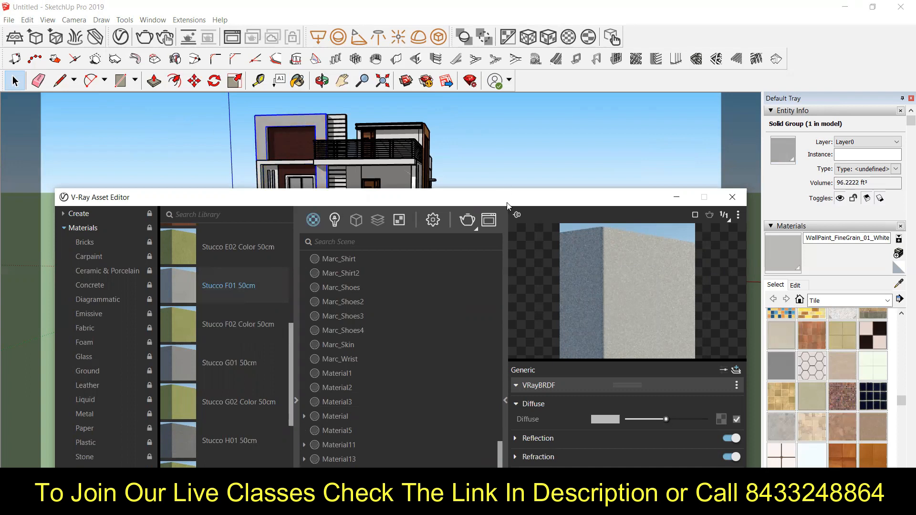
- Set the stucco material's diffuse colour to orange by shifting its hue in the colour picker
{"action": "left_click_drag", "start_coordinate": [503, 203], "coordinate": [384, 205]}
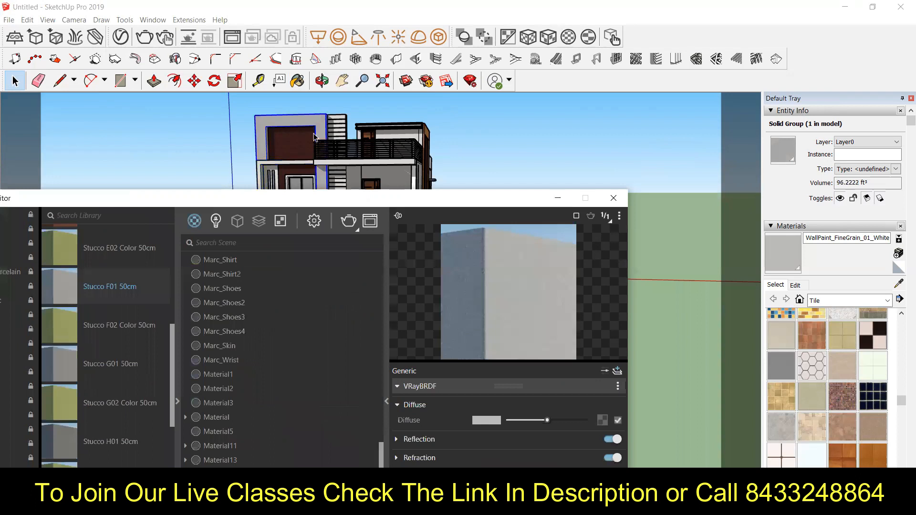
{"action": "left_click", "coordinate": [485, 419]}
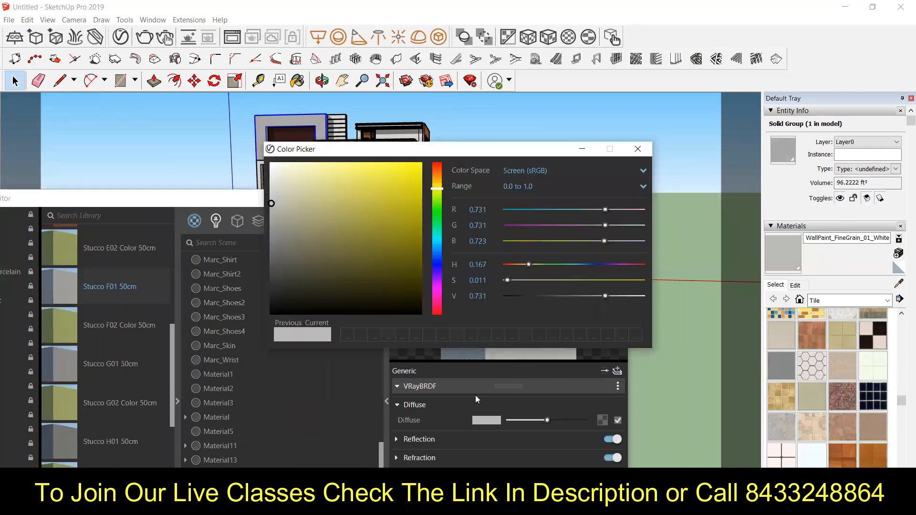
{"action": "left_click", "coordinate": [638, 150]}
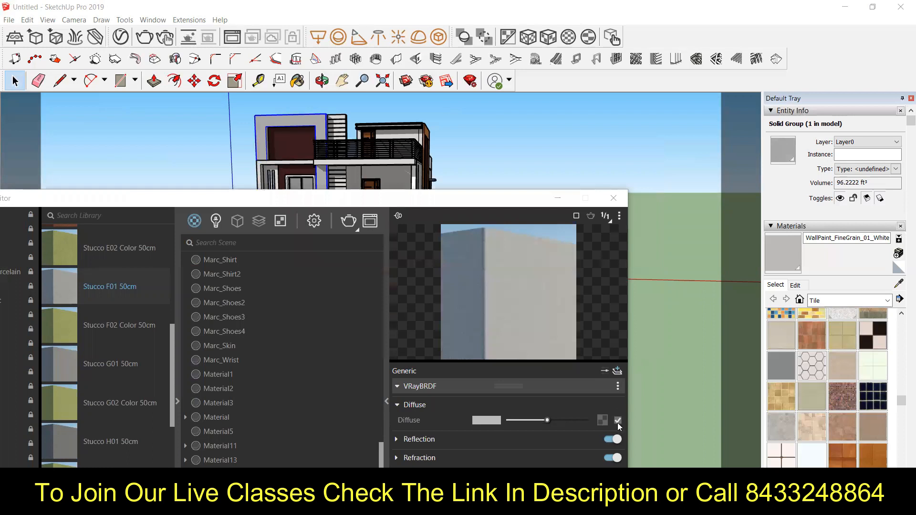
{"action": "left_click", "coordinate": [485, 420]}
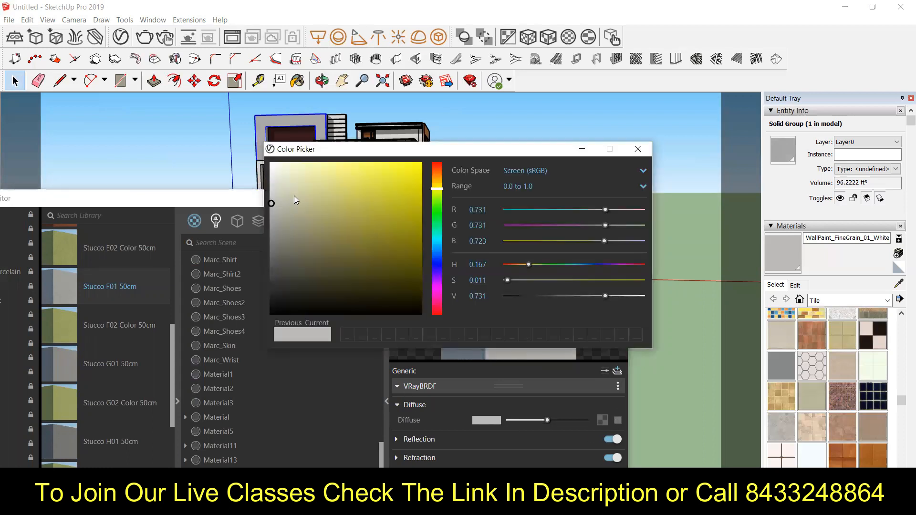
{"action": "left_click_drag", "start_coordinate": [438, 190], "coordinate": [440, 184]}
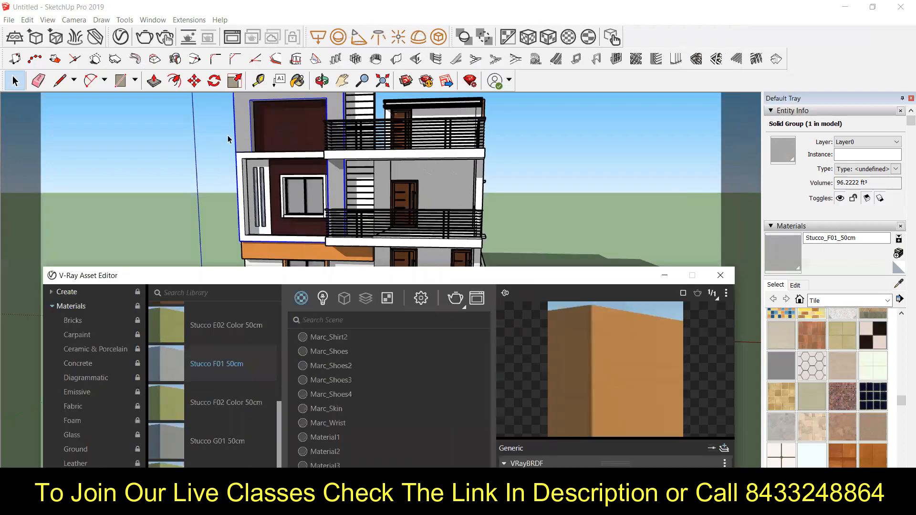
- Sample Stucco_F01_50cm from the top-floor frame and paint the frame around the middle-floor window with it
{"action": "scroll", "coordinate": [264, 183], "scroll_direction": "up", "scroll_amount": 3}
{"action": "scroll", "coordinate": [247, 138], "scroll_direction": "down", "scroll_amount": 5}
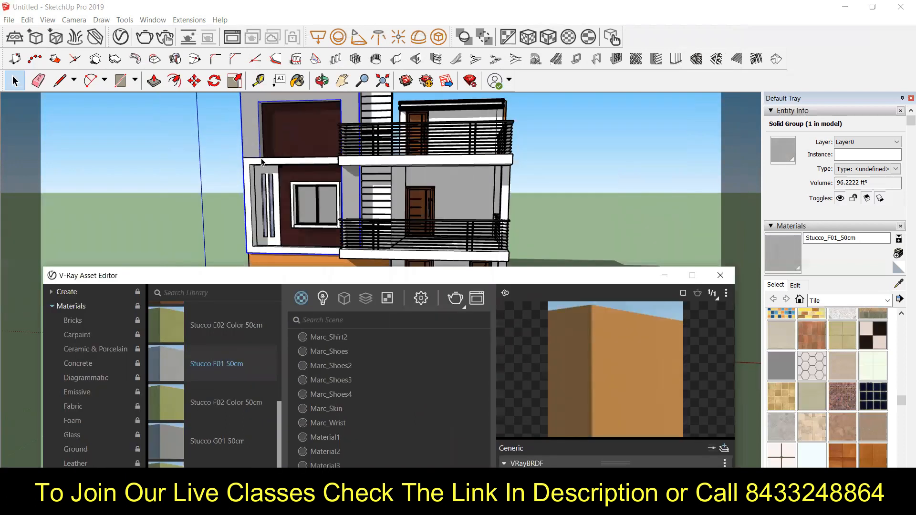
{"action": "scroll", "coordinate": [239, 231], "scroll_direction": "down", "scroll_amount": 1}
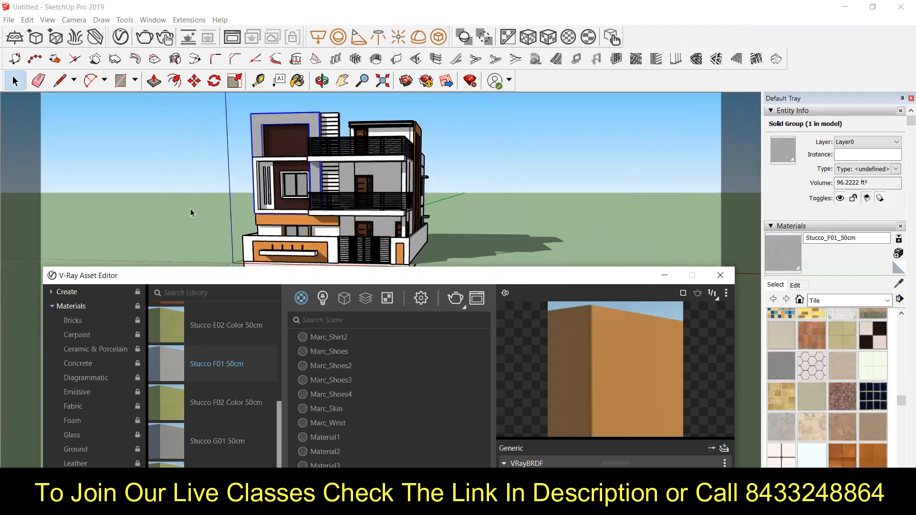
{"action": "scroll", "coordinate": [277, 203], "scroll_direction": "down", "scroll_amount": 1}
{"action": "scroll", "coordinate": [285, 168], "scroll_direction": "up", "scroll_amount": 2}
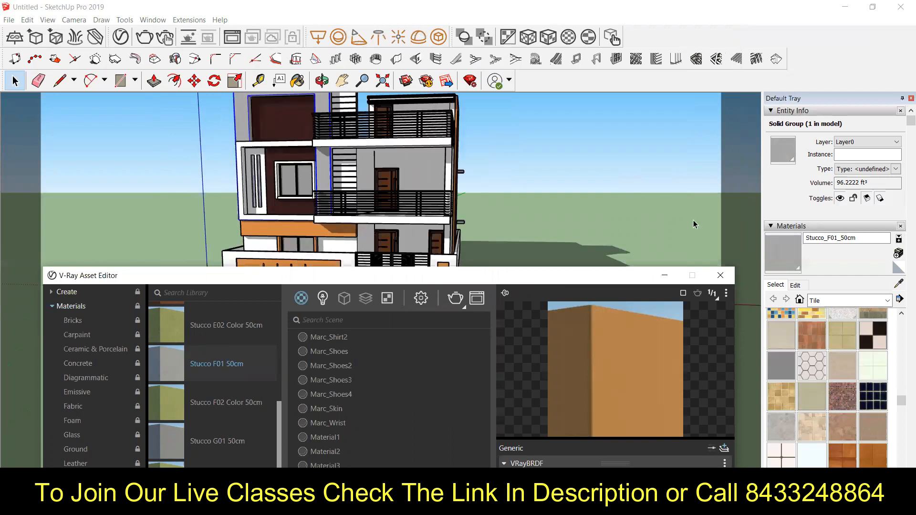
{"action": "left_click", "coordinate": [901, 282]}
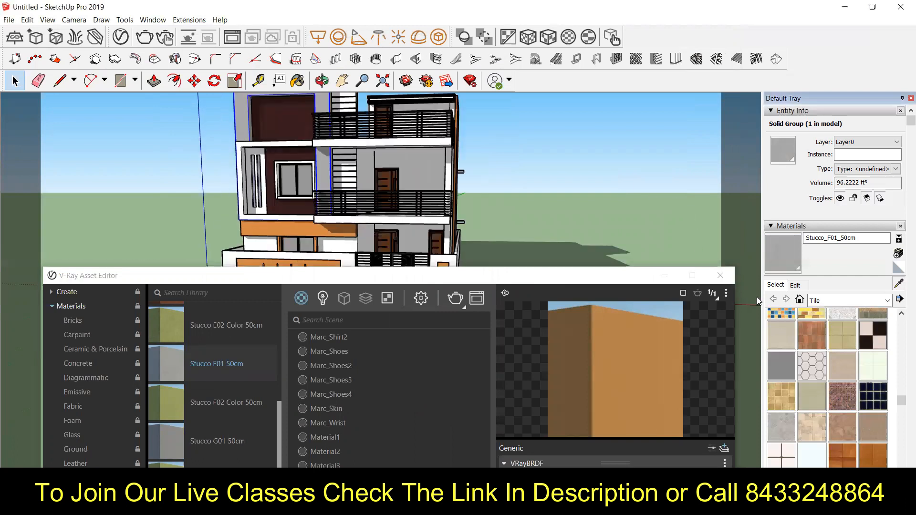
{"action": "left_click", "coordinate": [239, 116]}
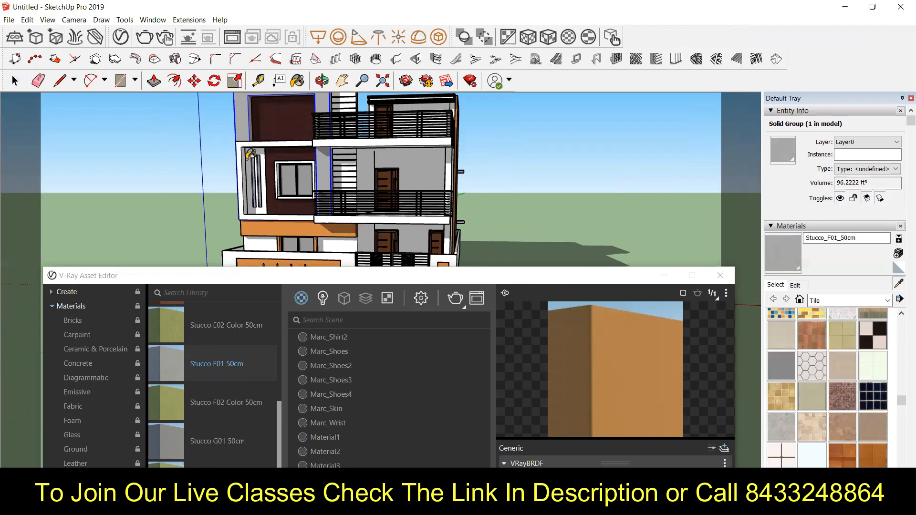
{"action": "scroll", "coordinate": [275, 190], "scroll_direction": "up", "scroll_amount": 2}
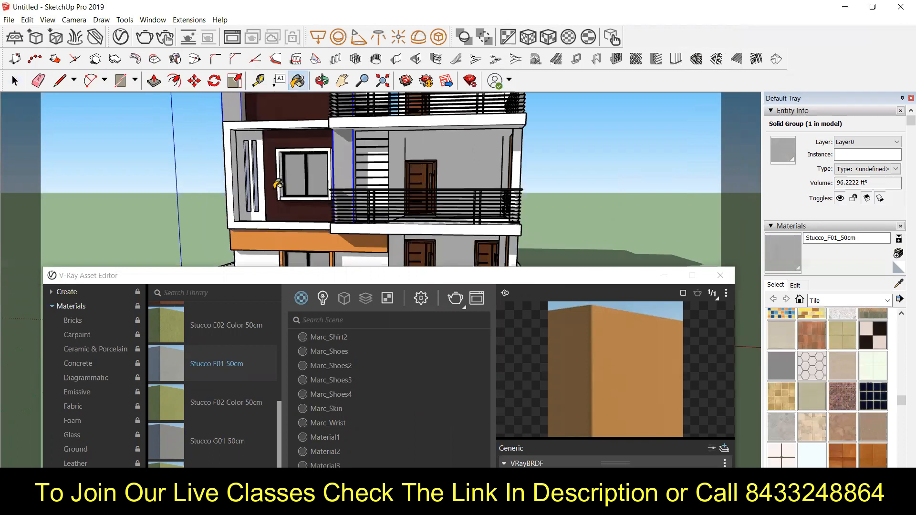
{"action": "scroll", "coordinate": [281, 184], "scroll_direction": "up", "scroll_amount": 1}
{"action": "scroll", "coordinate": [299, 176], "scroll_direction": "up", "scroll_amount": 1}
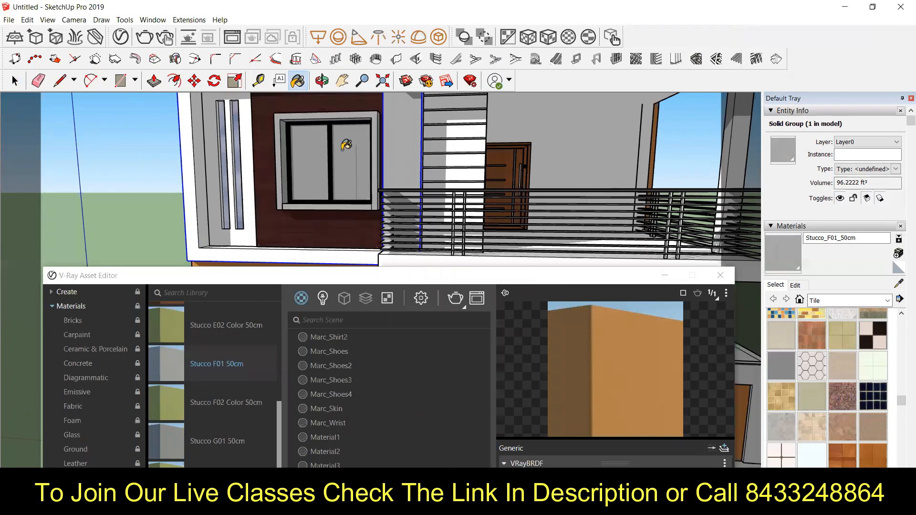
- Paint the orange band above the ground-floor window with Stucco_F01_50cm
{"action": "scroll", "coordinate": [357, 135], "scroll_direction": "down", "scroll_amount": 2}
{"action": "scroll", "coordinate": [334, 178], "scroll_direction": "down", "scroll_amount": 1}
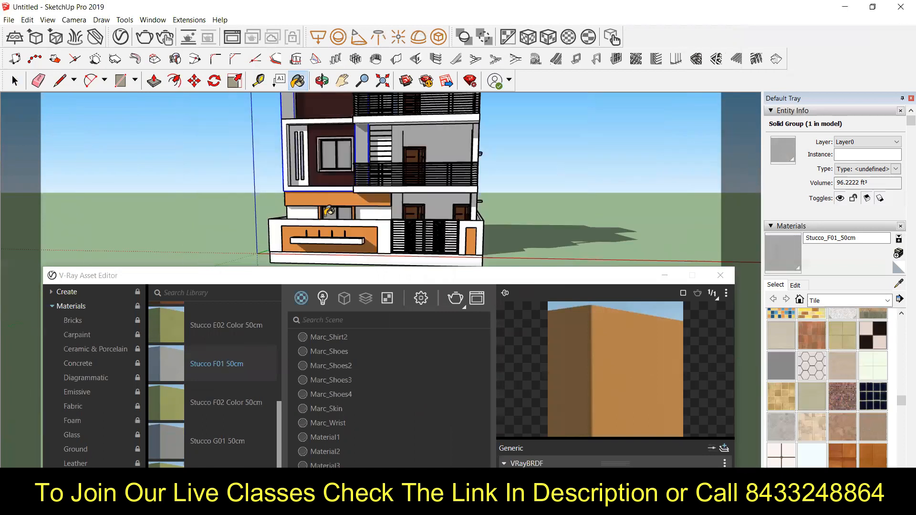
{"action": "scroll", "coordinate": [324, 191], "scroll_direction": "up", "scroll_amount": 1}
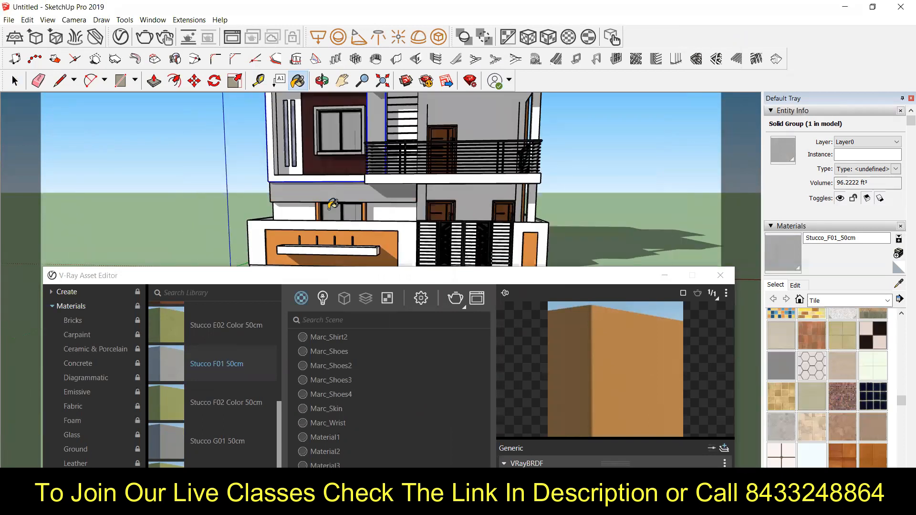
- Paint the orange side frames of the ground-floor window with Stucco_F01_50cm
{"action": "scroll", "coordinate": [372, 233], "scroll_direction": "up", "scroll_amount": 1}
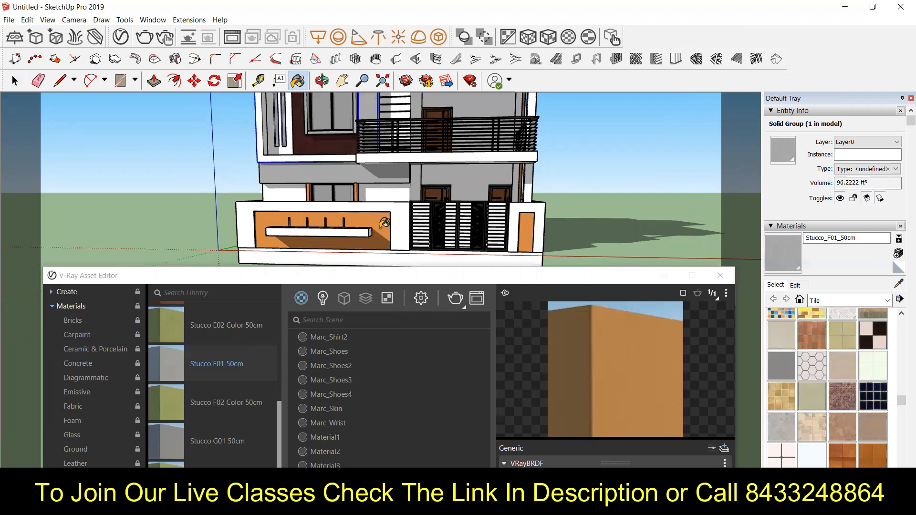
{"action": "scroll", "coordinate": [265, 223], "scroll_direction": "up", "scroll_amount": 1}
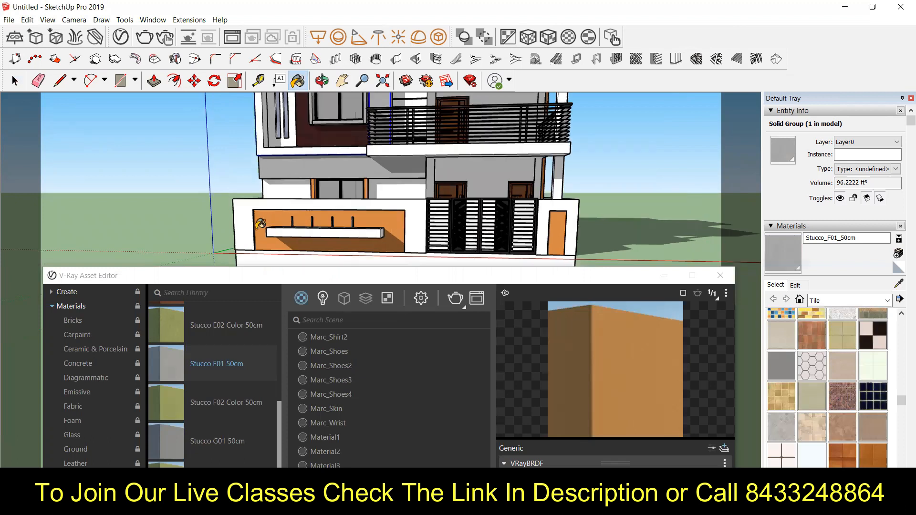
{"action": "scroll", "coordinate": [303, 219], "scroll_direction": "up", "scroll_amount": 1}
{"action": "scroll", "coordinate": [297, 200], "scroll_direction": "up", "scroll_amount": 1}
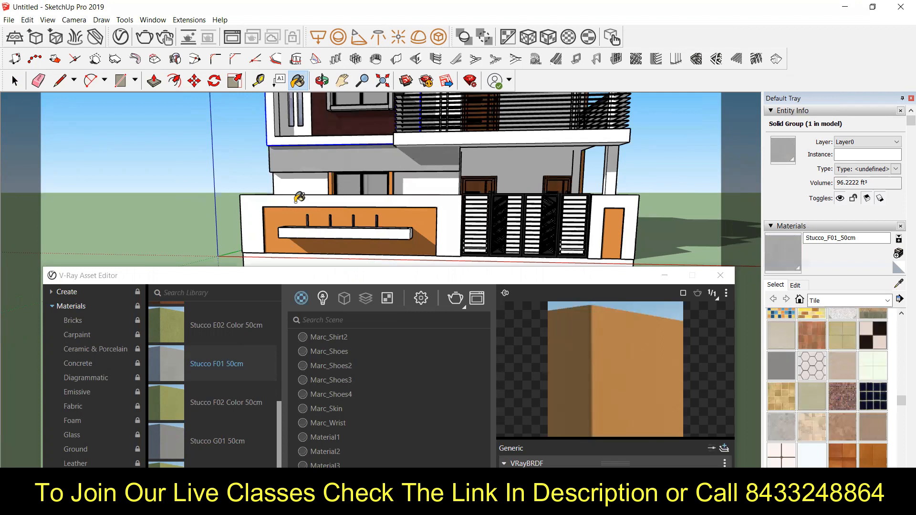
{"action": "scroll", "coordinate": [323, 183], "scroll_direction": "up", "scroll_amount": 1}
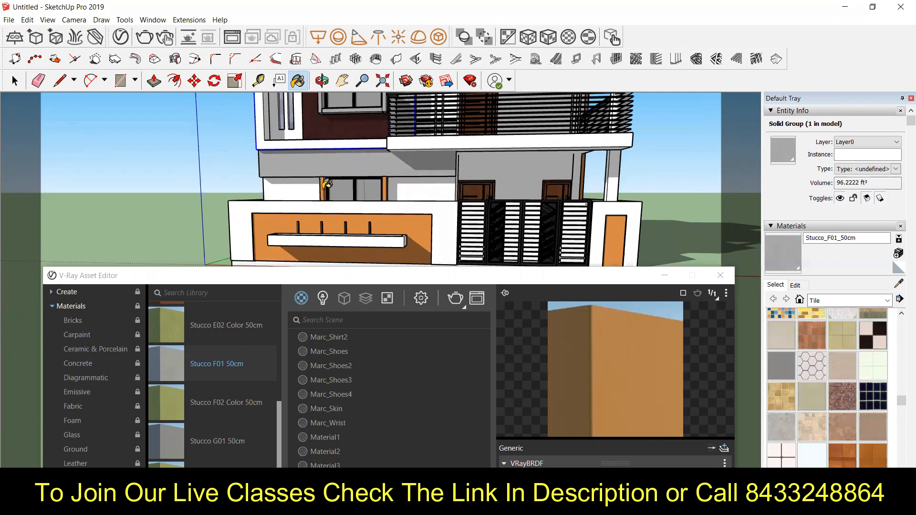
{"action": "scroll", "coordinate": [265, 228], "scroll_direction": "down", "scroll_amount": 3}
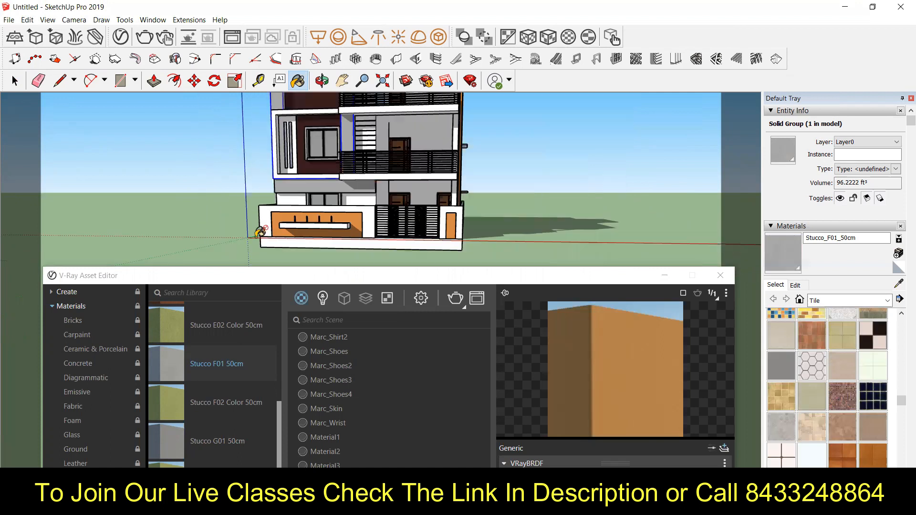
- Paint the middle-floor balcony's corner column with Stucco_F01_50cm
{"action": "scroll", "coordinate": [427, 136], "scroll_direction": "up", "scroll_amount": 2}
{"action": "scroll", "coordinate": [401, 167], "scroll_direction": "up", "scroll_amount": 3}
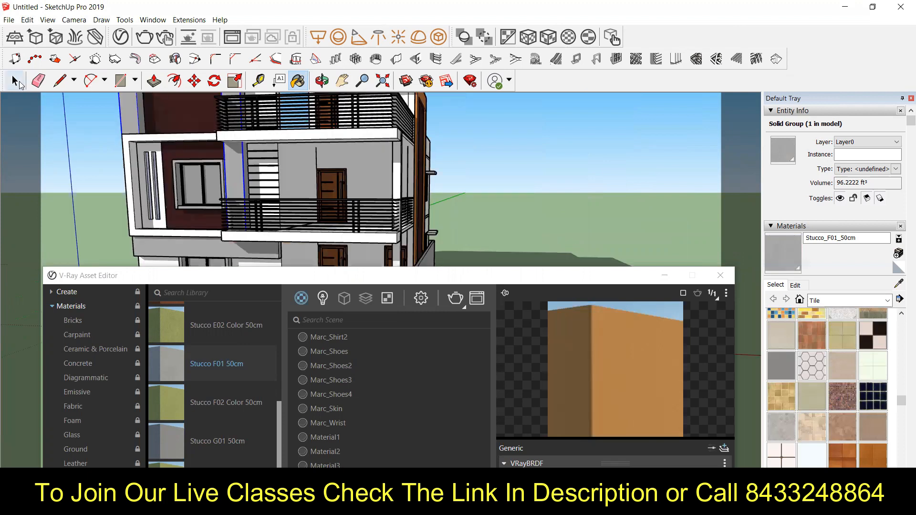
{"action": "key", "text": "space"}
{"action": "left_click", "coordinate": [399, 178]}
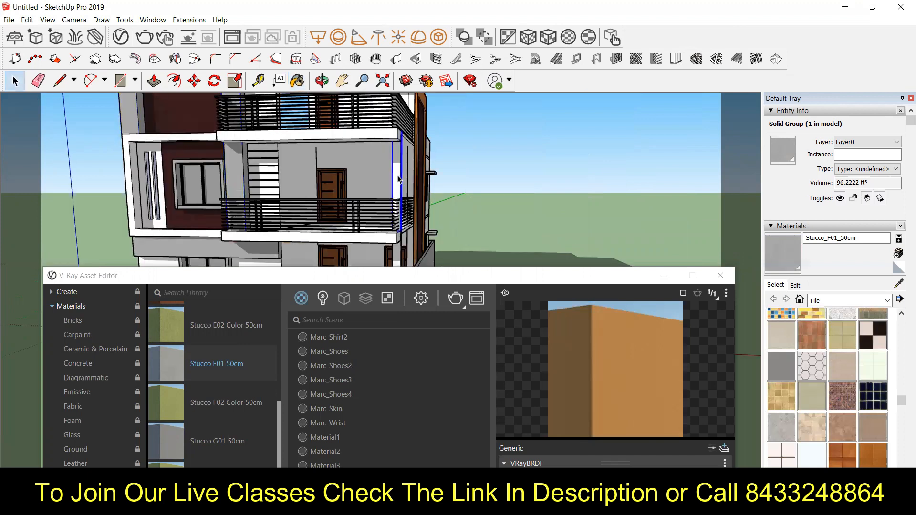
{"action": "scroll", "coordinate": [337, 156], "scroll_direction": "down", "scroll_amount": 3}
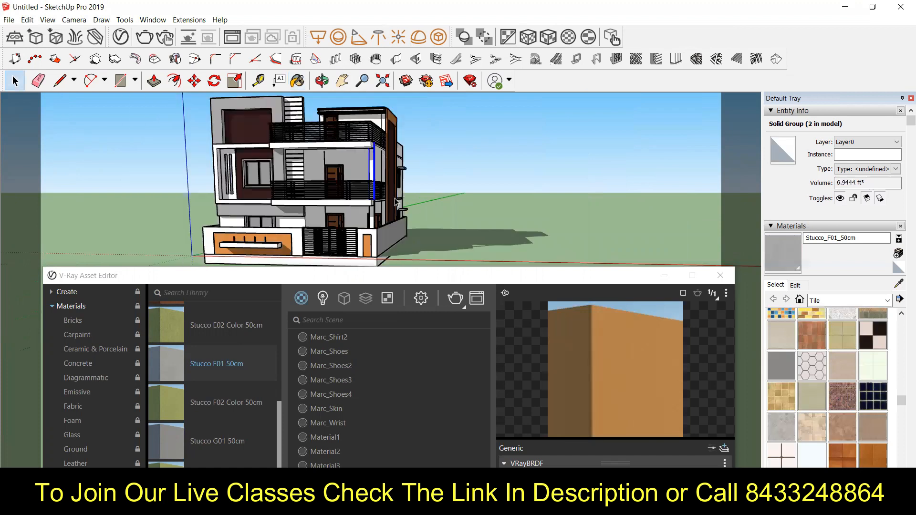
{"action": "scroll", "coordinate": [466, 216], "scroll_direction": "up", "scroll_amount": 2}
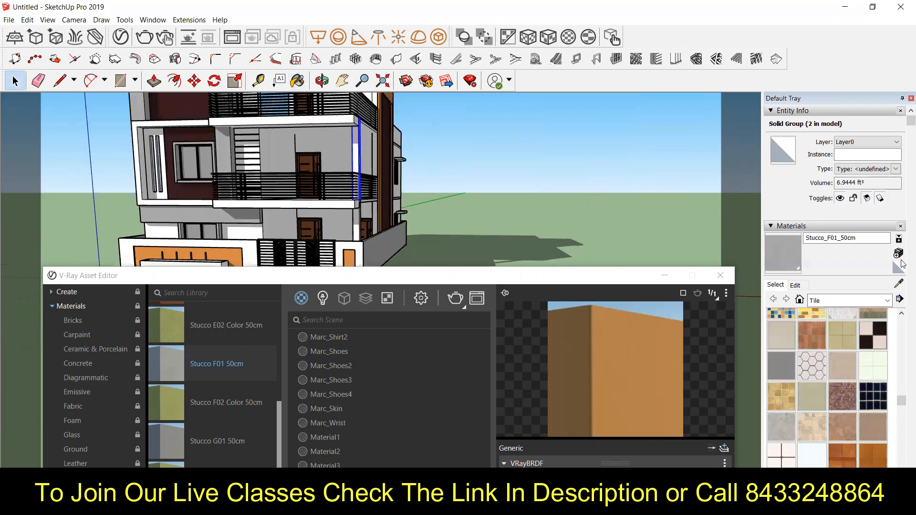
{"action": "key", "text": "b"}
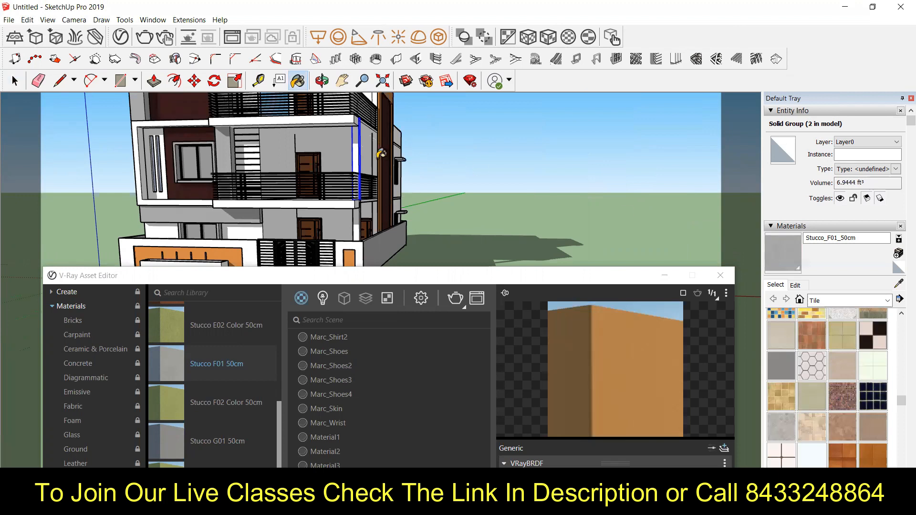
{"action": "left_click", "coordinate": [357, 191]}
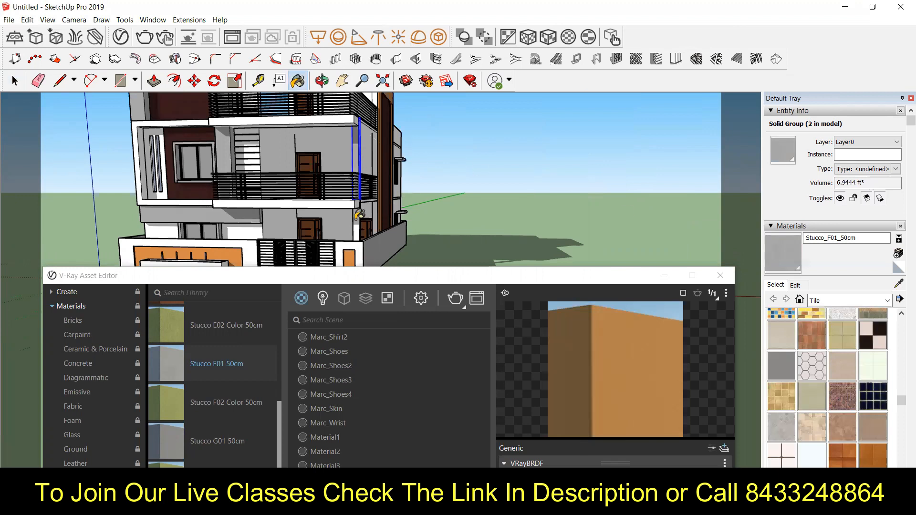
- Paint the orange recessed panel of the front boundary wall with Stucco_F01_50cm, including the connected faces inside its group
{"action": "scroll", "coordinate": [358, 216], "scroll_direction": "up", "scroll_amount": 1}
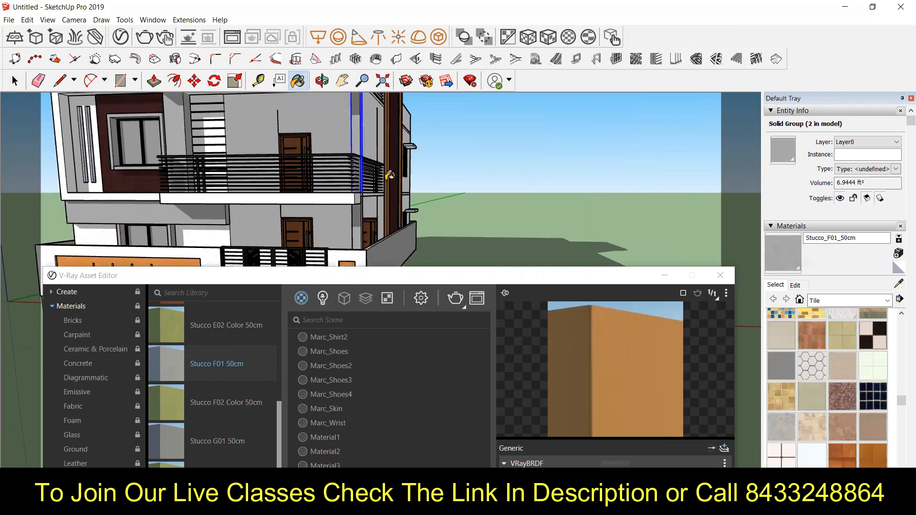
{"action": "scroll", "coordinate": [460, 172], "scroll_direction": "down", "scroll_amount": 1}
{"action": "scroll", "coordinate": [421, 204], "scroll_direction": "down", "scroll_amount": 1}
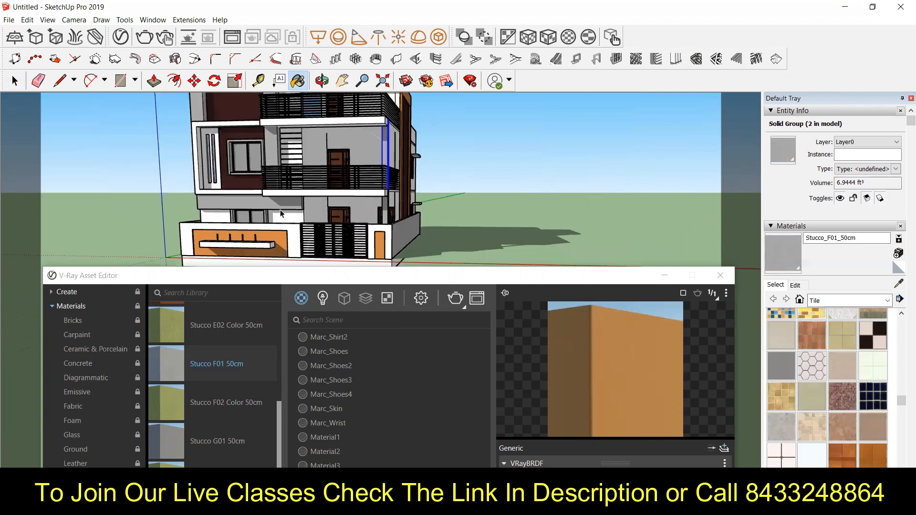
{"action": "key", "text": "space"}
{"action": "left_click", "coordinate": [280, 243]}
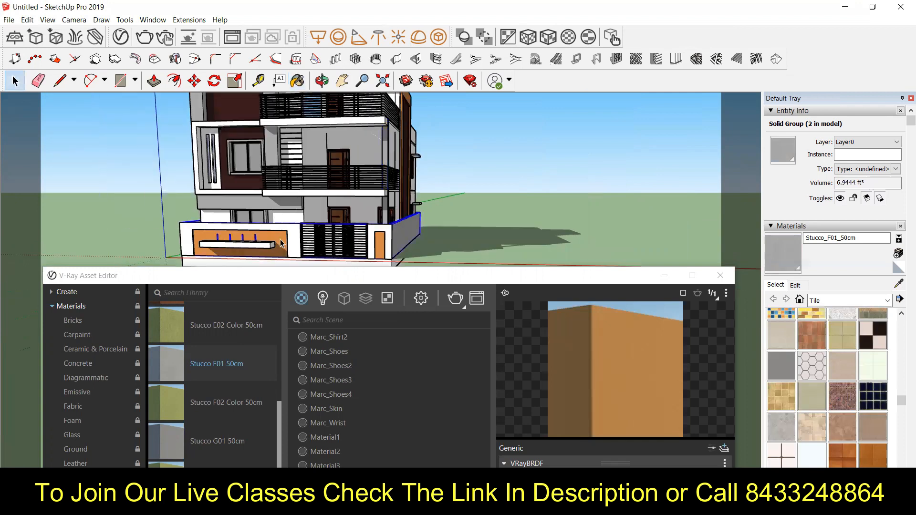
{"action": "double_click", "coordinate": [280, 244]}
{"action": "left_click", "coordinate": [280, 243]}
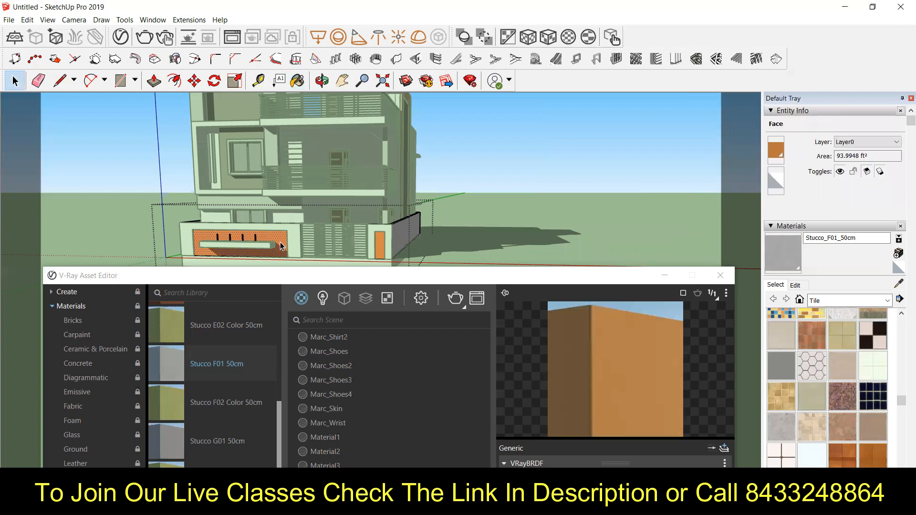
{"action": "double_click", "coordinate": [280, 243]}
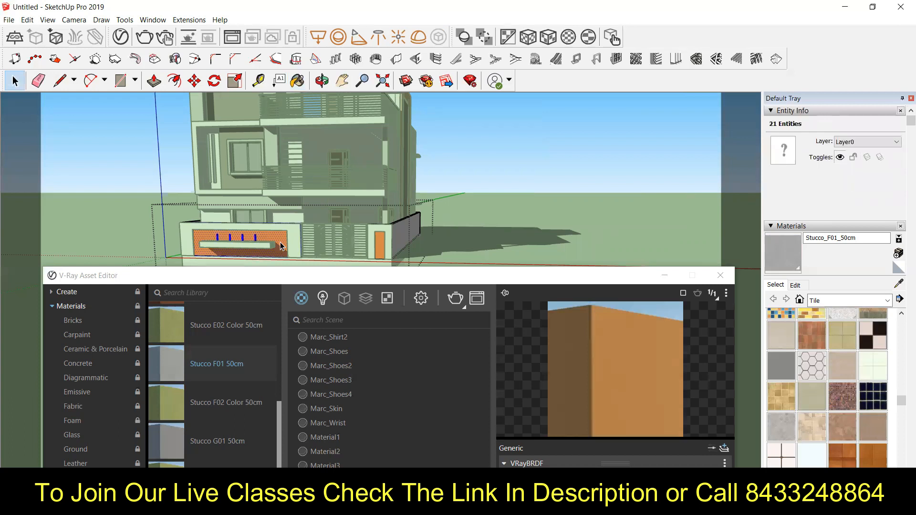
{"action": "key", "text": "b"}
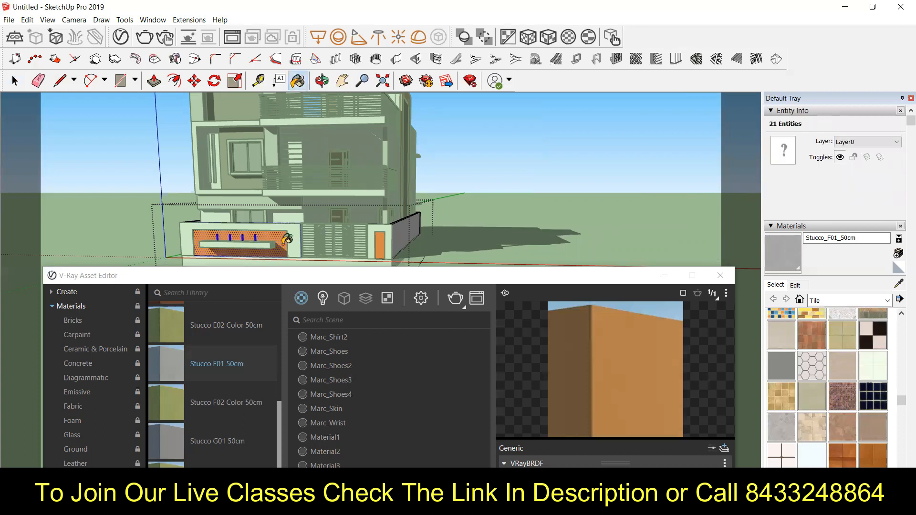
{"action": "left_click", "coordinate": [389, 263]}
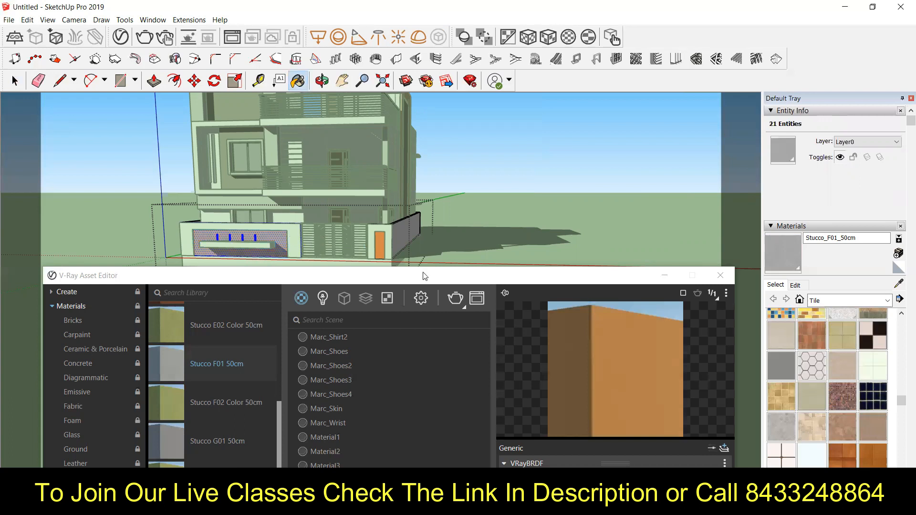
- Paint the orange panel on the boundary wall pillar beside the gate with Stucco_F01_50cm
{"action": "key", "text": "space"}
{"action": "left_click", "coordinate": [374, 248]}
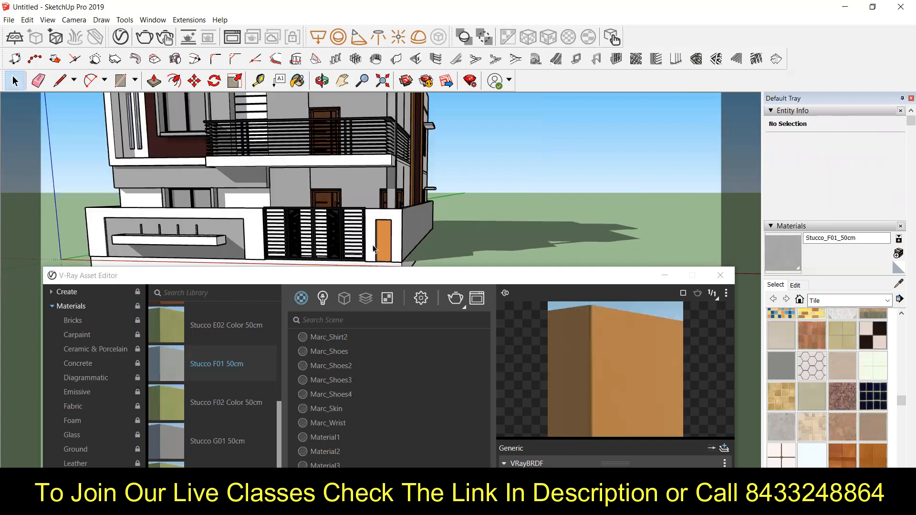
{"action": "double_click", "coordinate": [379, 243]}
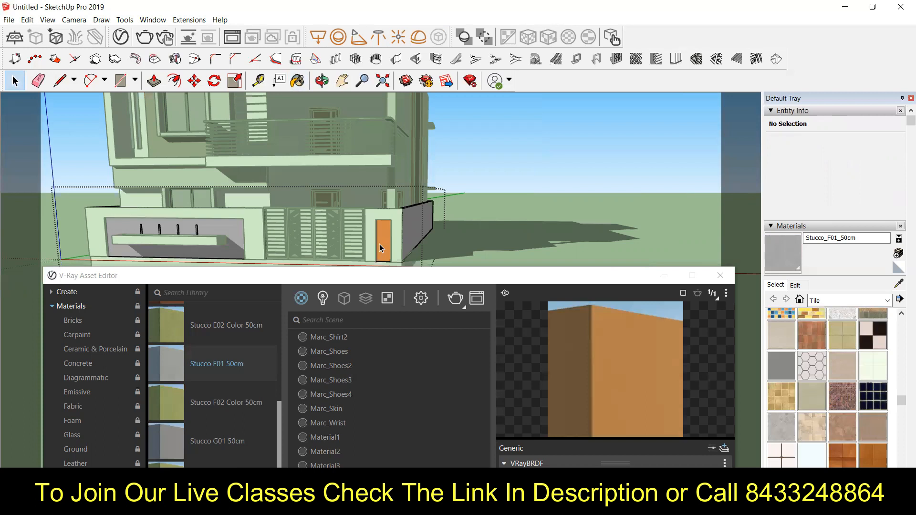
{"action": "left_click", "coordinate": [381, 248]}
{"action": "key", "text": "b"}
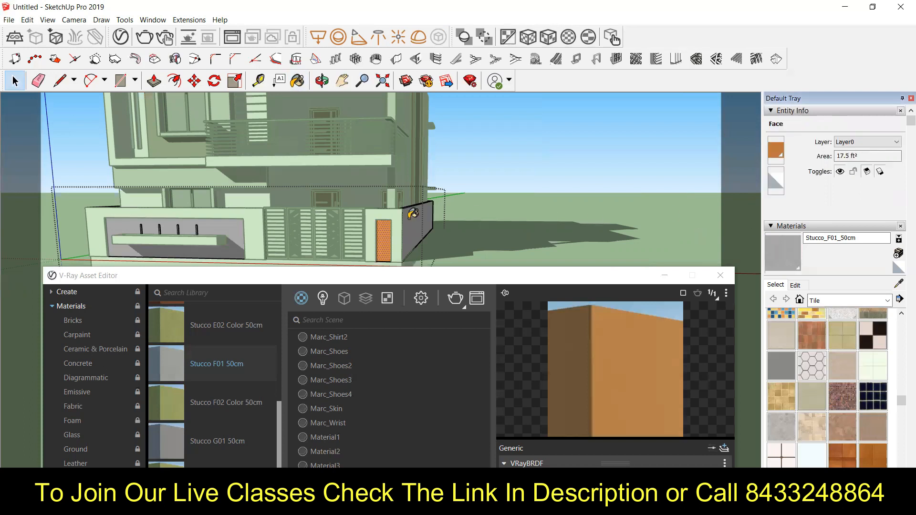
{"action": "left_click", "coordinate": [385, 232]}
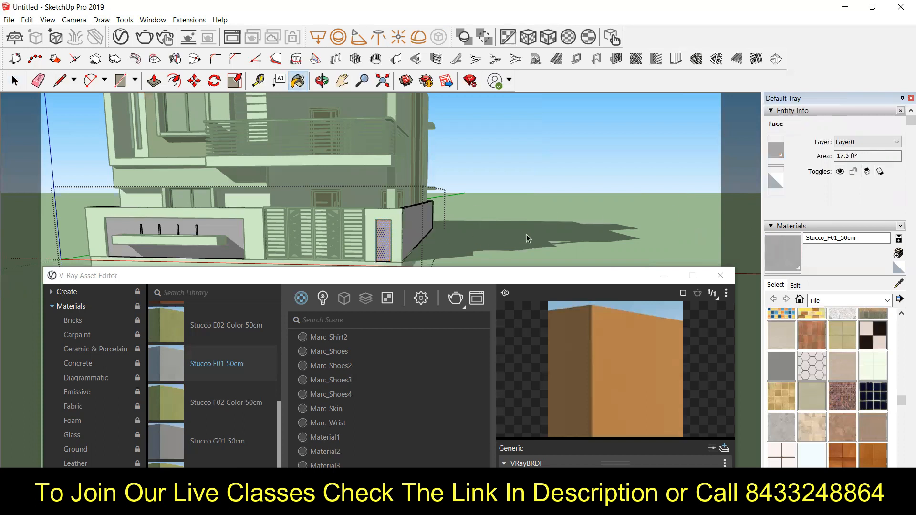
{"action": "key", "text": "space"}
{"action": "left_click", "coordinate": [482, 229]}
- Examine the front and side of the house for surfaces that still need a material
{"action": "scroll", "coordinate": [482, 229], "scroll_direction": "down", "scroll_amount": 1}
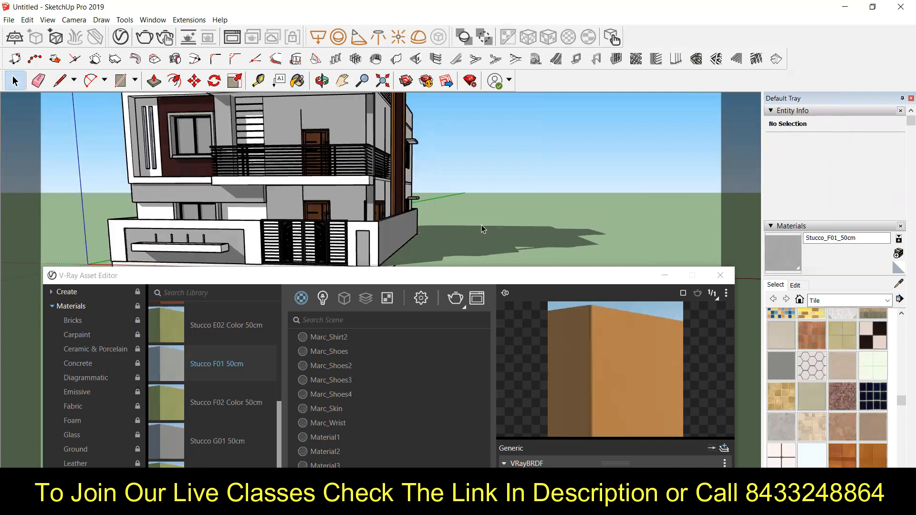
{"action": "scroll", "coordinate": [424, 226], "scroll_direction": "up", "scroll_amount": 2}
{"action": "scroll", "coordinate": [288, 215], "scroll_direction": "down", "scroll_amount": 1}
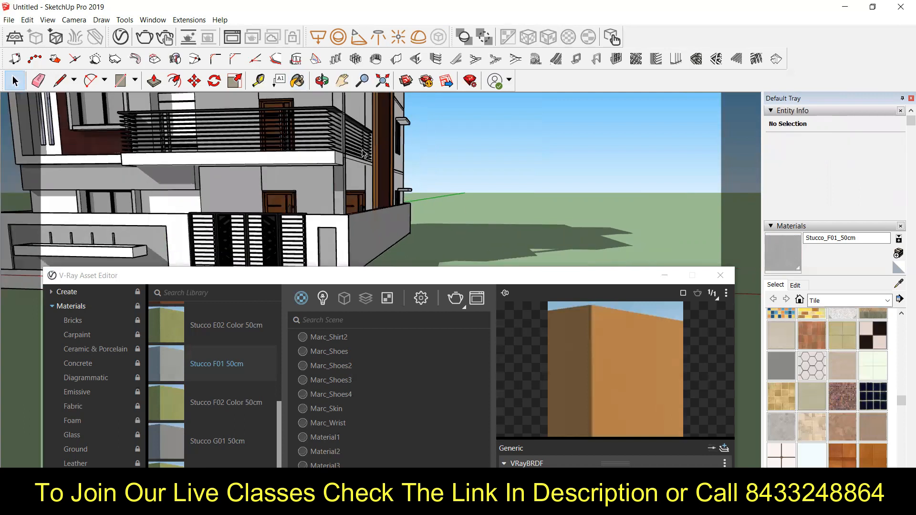
{"action": "scroll", "coordinate": [433, 213], "scroll_direction": "down", "scroll_amount": 3}
{"action": "scroll", "coordinate": [286, 229], "scroll_direction": "down", "scroll_amount": 1}
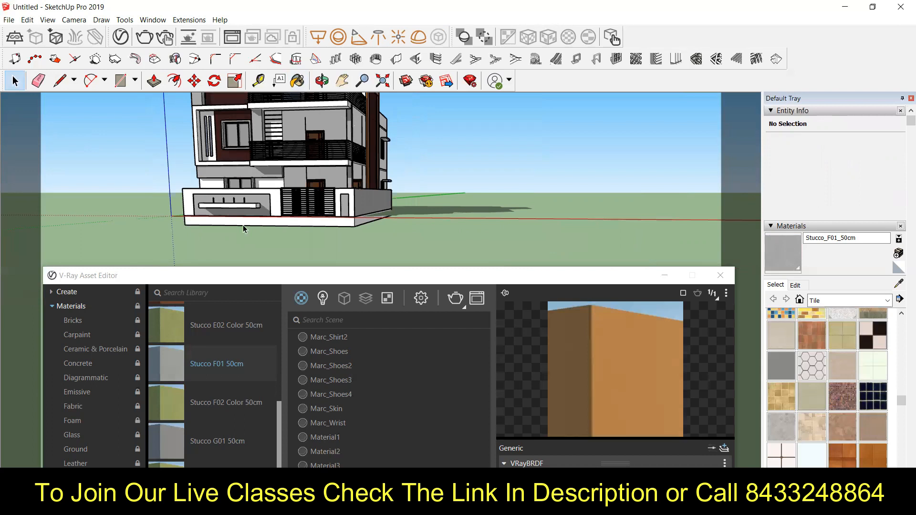
{"action": "middle_click_drag", "start_coordinate": [250, 127], "coordinate": [328, 127]}
{"action": "scroll", "coordinate": [315, 166], "scroll_direction": "up", "scroll_amount": 2}
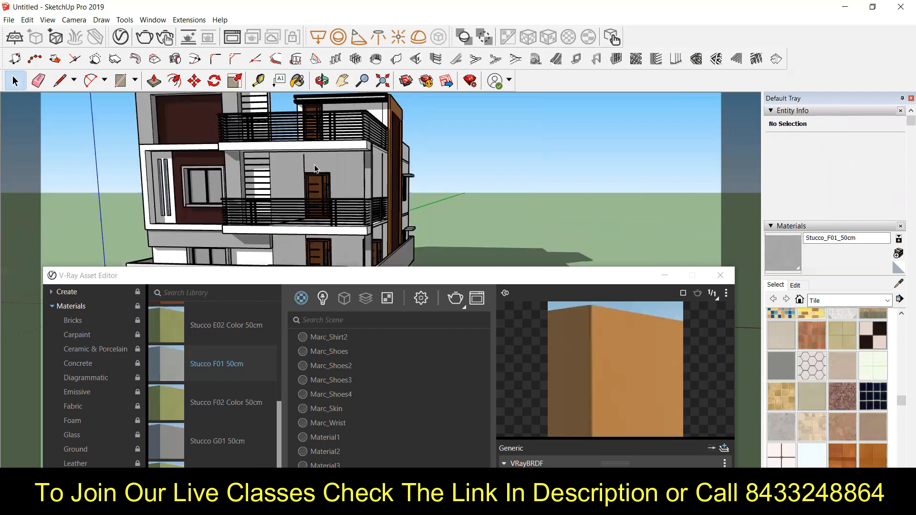
{"action": "middle_click_drag", "start_coordinate": [280, 172], "coordinate": [308, 183]}
{"action": "scroll", "coordinate": [305, 196], "scroll_direction": "down", "scroll_amount": 1}
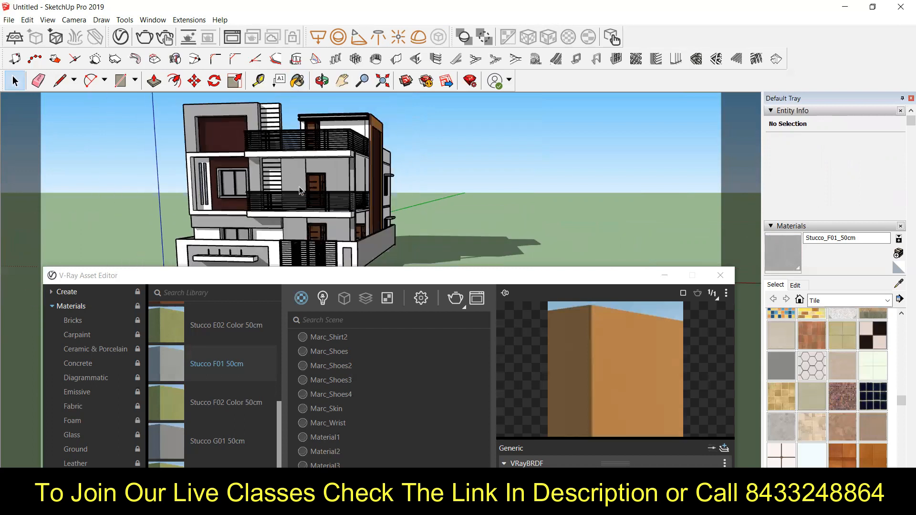
{"action": "scroll", "coordinate": [287, 167], "scroll_direction": "up", "scroll_amount": 2}
{"action": "scroll", "coordinate": [346, 172], "scroll_direction": "up", "scroll_amount": 1}
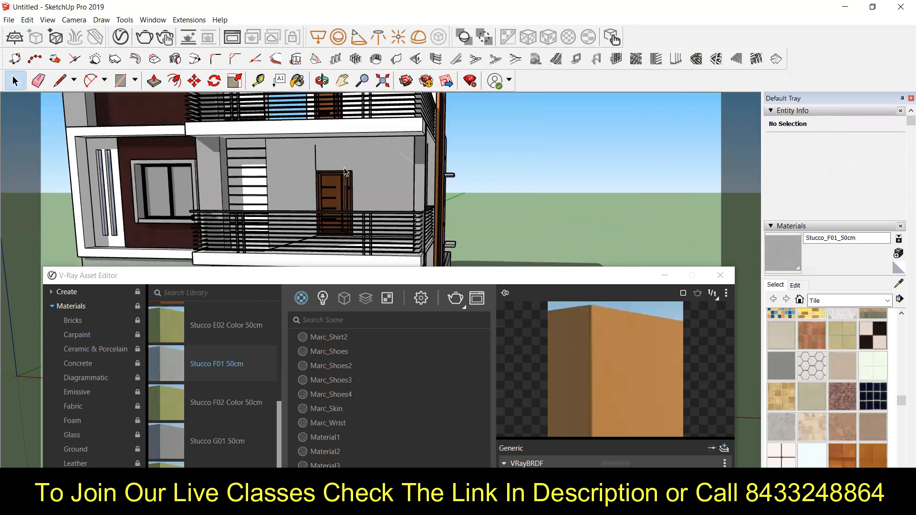
{"action": "left_click", "coordinate": [319, 82]}
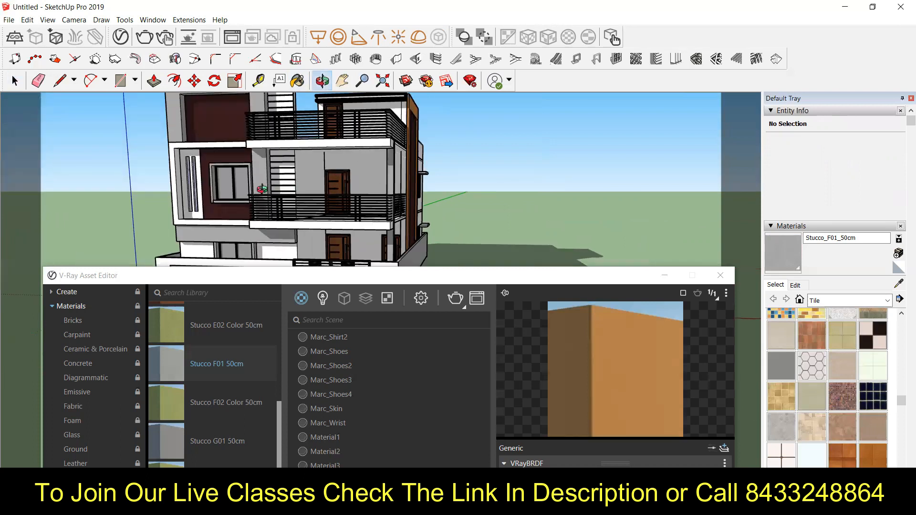
{"action": "scroll", "coordinate": [191, 187], "scroll_direction": "down", "scroll_amount": 2}
{"action": "scroll", "coordinate": [353, 186], "scroll_direction": "down", "scroll_amount": 1}
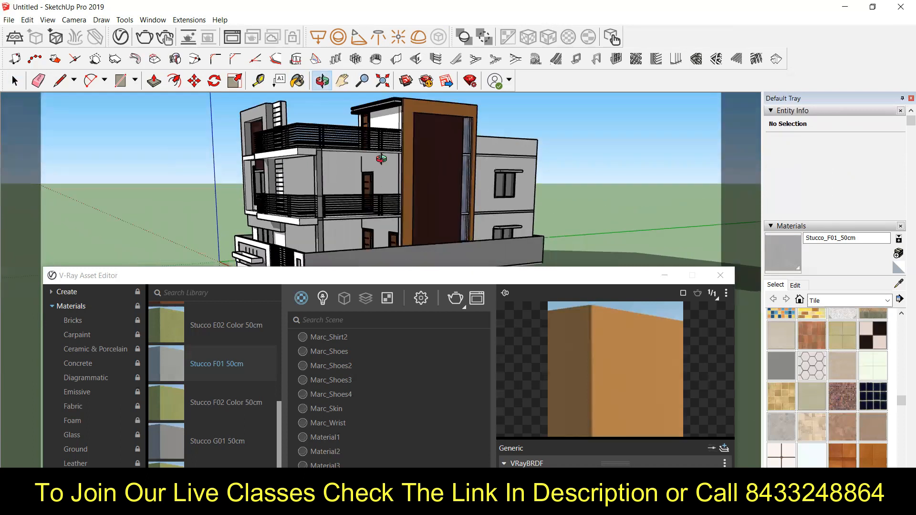
{"action": "scroll", "coordinate": [340, 240], "scroll_direction": "down", "scroll_amount": 1}
{"action": "scroll", "coordinate": [382, 236], "scroll_direction": "down", "scroll_amount": 1}
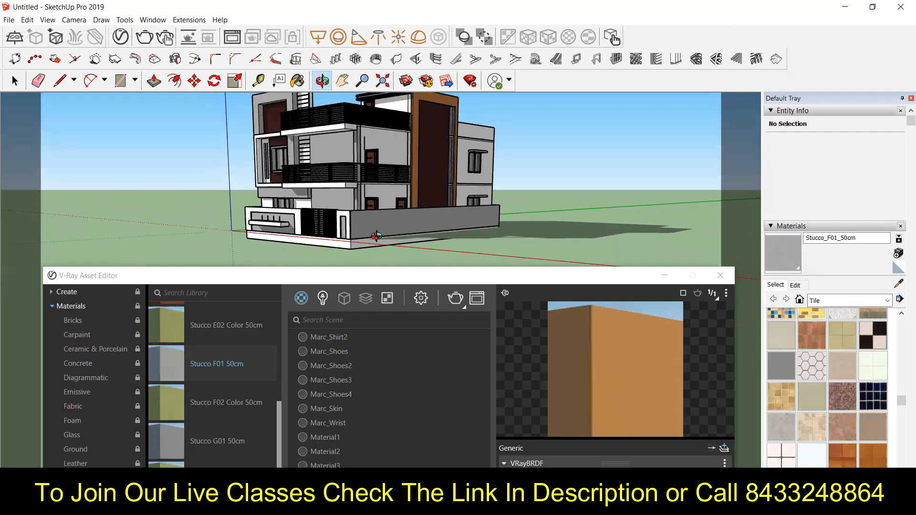
- Sample WallPaint_FineGrain_01_White from the house's side wall and paint the outer face of the side boundary wall with it
{"action": "scroll", "coordinate": [367, 209], "scroll_direction": "up", "scroll_amount": 3}
{"action": "key", "text": "space"}
{"action": "double_click", "coordinate": [366, 208]}
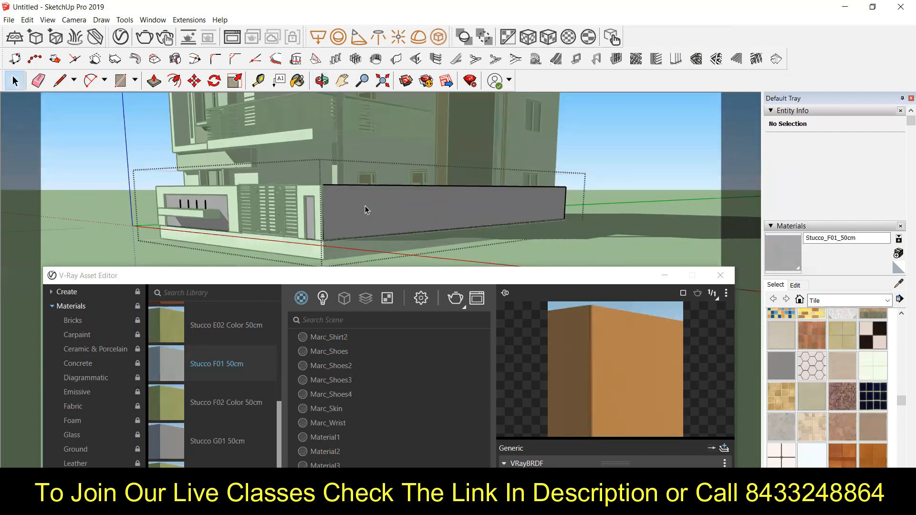
{"action": "left_click", "coordinate": [365, 209]}
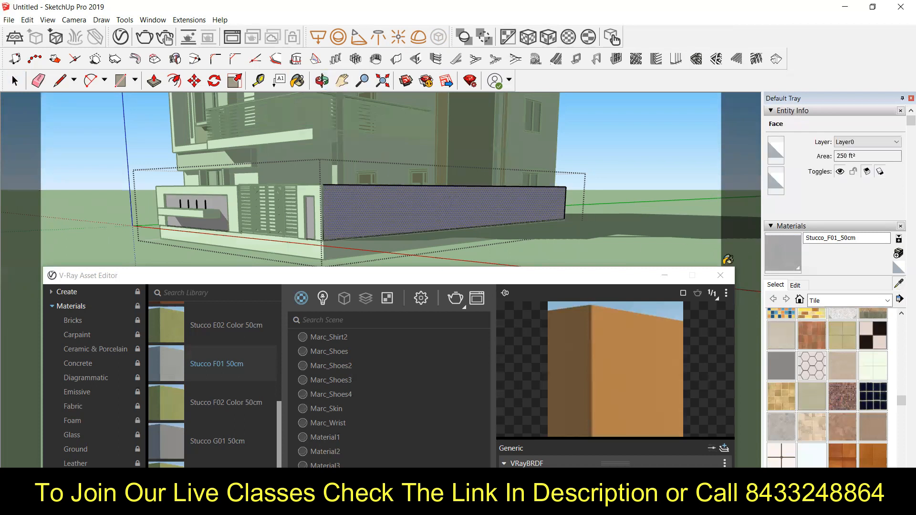
{"action": "left_click", "coordinate": [899, 284]}
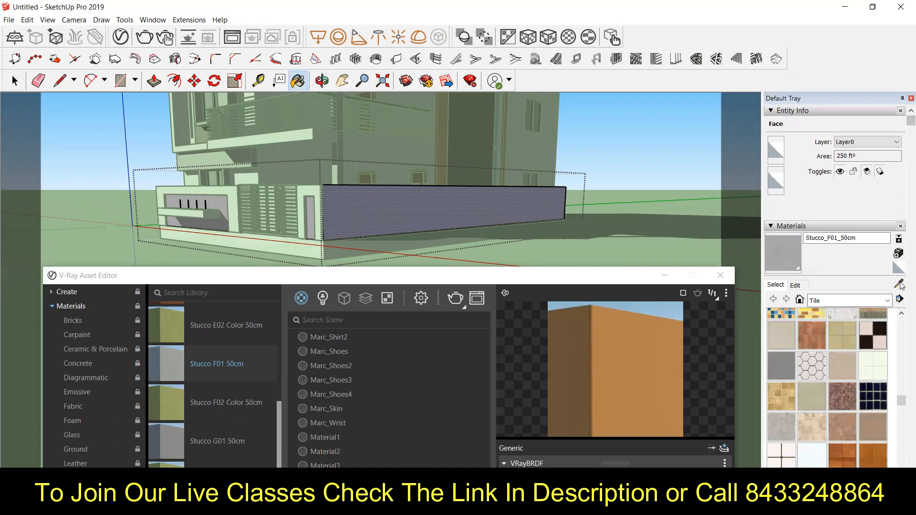
{"action": "left_click", "coordinate": [389, 154]}
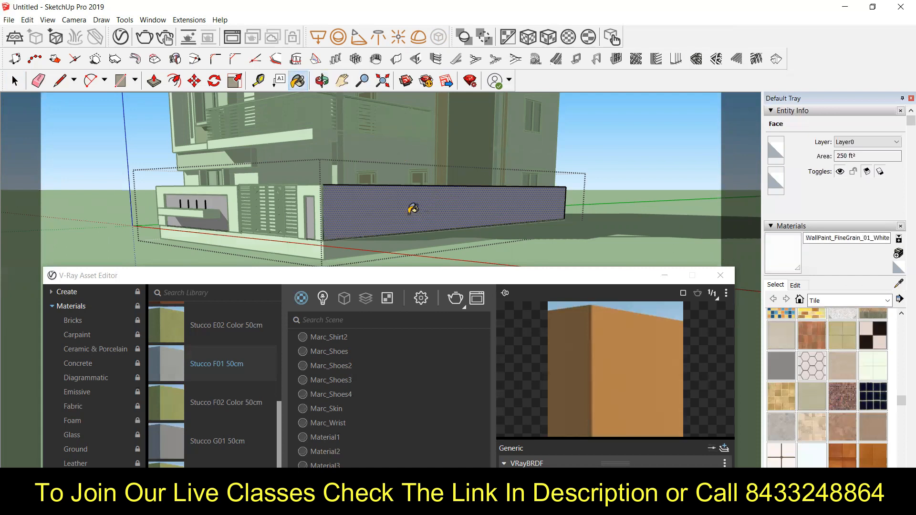
{"action": "left_click", "coordinate": [411, 210]}
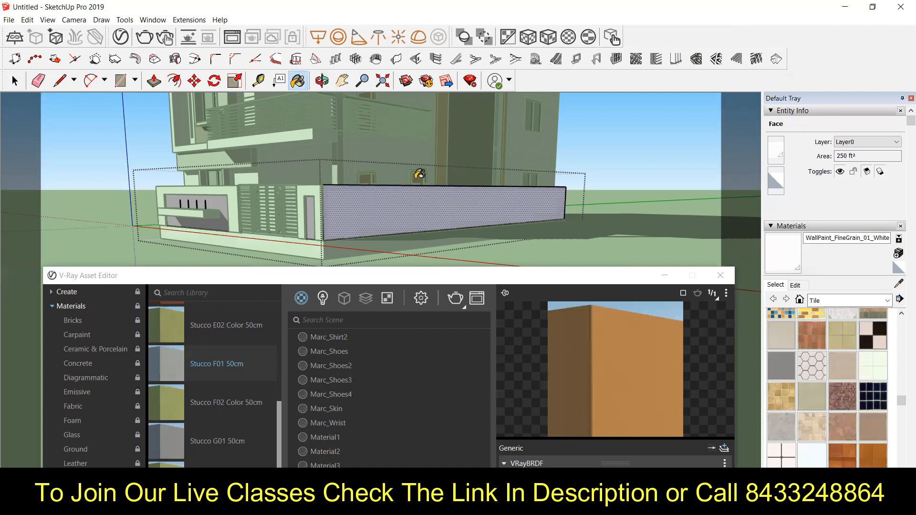
{"action": "key", "text": "space"}
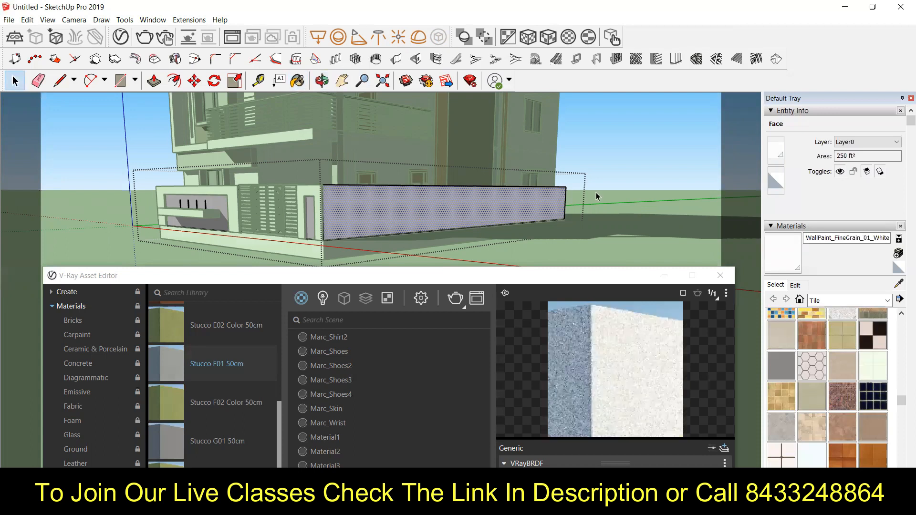
- Examine the side boundary wall and its front corner for faces that still need a material
{"action": "middle_click_drag", "start_coordinate": [596, 196], "coordinate": [416, 143]}
{"action": "left_click", "coordinate": [322, 81]}
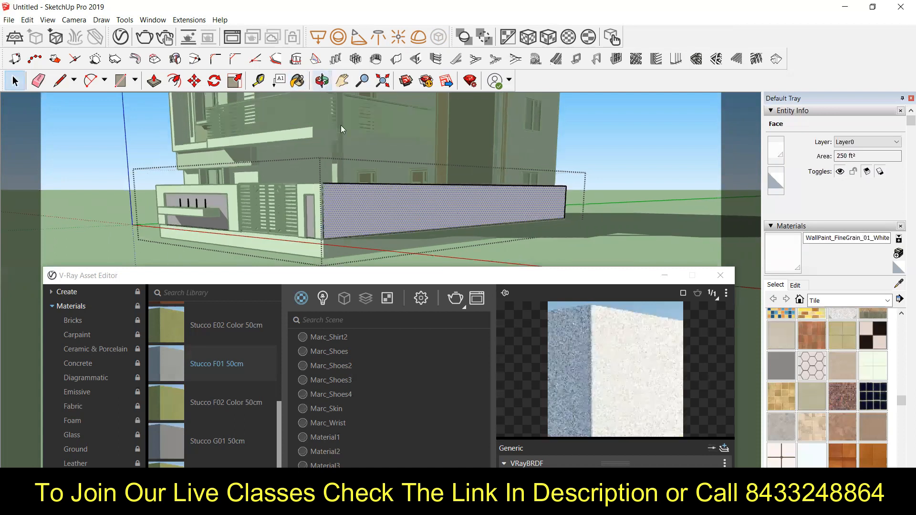
{"action": "left_click_drag", "start_coordinate": [378, 247], "coordinate": [362, 290]}
{"action": "left_click_drag", "start_coordinate": [320, 242], "coordinate": [435, 204]}
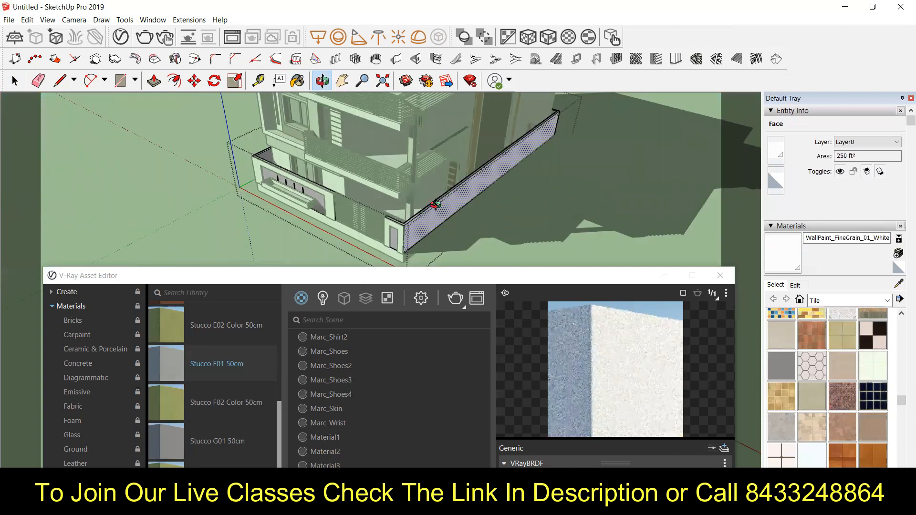
{"action": "scroll", "coordinate": [432, 207], "scroll_direction": "up", "scroll_amount": 2}
{"action": "scroll", "coordinate": [477, 219], "scroll_direction": "up", "scroll_amount": 2}
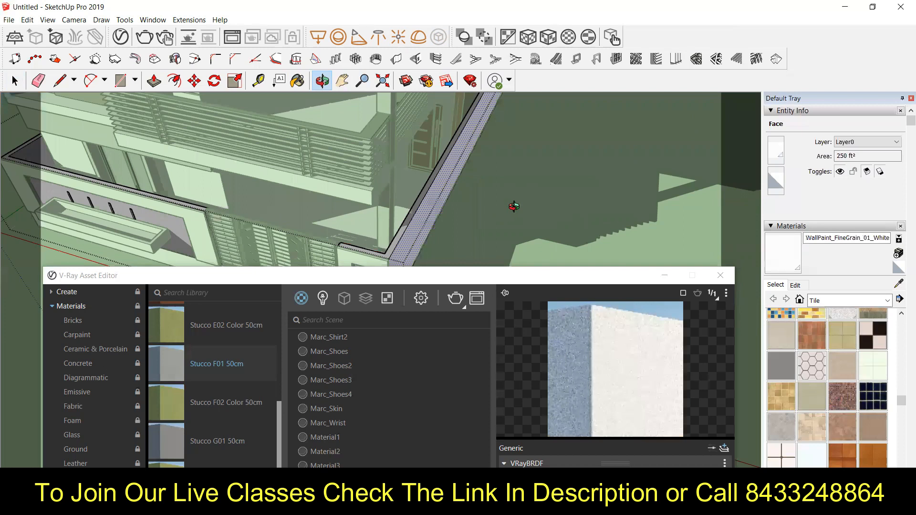
{"action": "left_click_drag", "start_coordinate": [382, 154], "coordinate": [387, 210]}
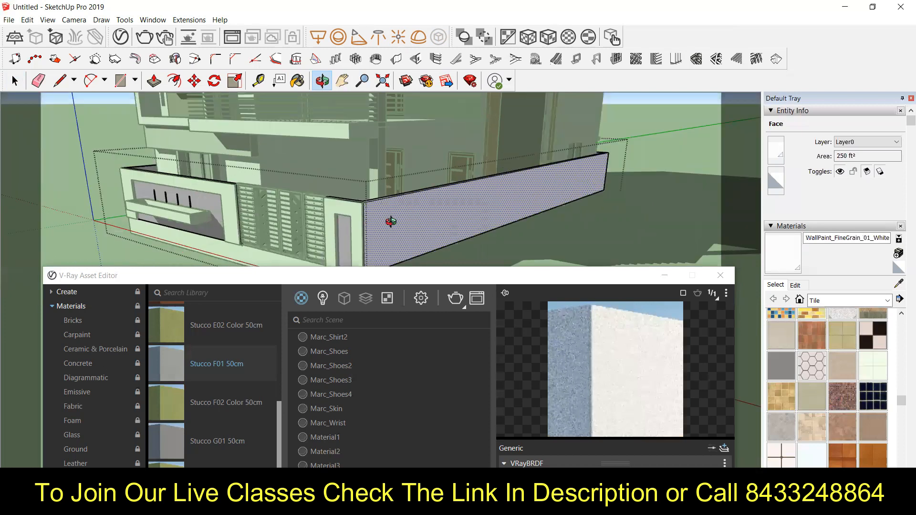
{"action": "scroll", "coordinate": [376, 242], "scroll_direction": "up", "scroll_amount": 2}
{"action": "scroll", "coordinate": [387, 234], "scroll_direction": "up", "scroll_amount": 1}
{"action": "key", "text": "space"}
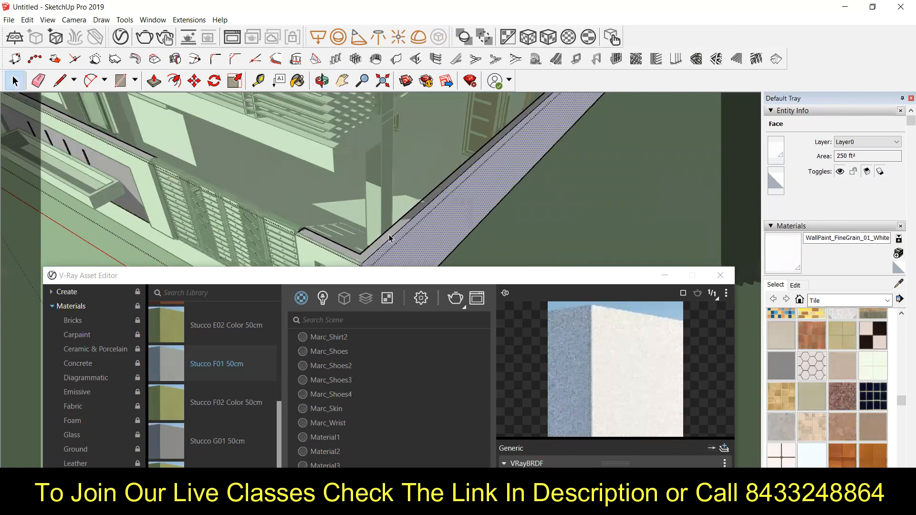
{"action": "scroll", "coordinate": [269, 186], "scroll_direction": "down", "scroll_amount": 1}
{"action": "scroll", "coordinate": [395, 216], "scroll_direction": "down", "scroll_amount": 2}
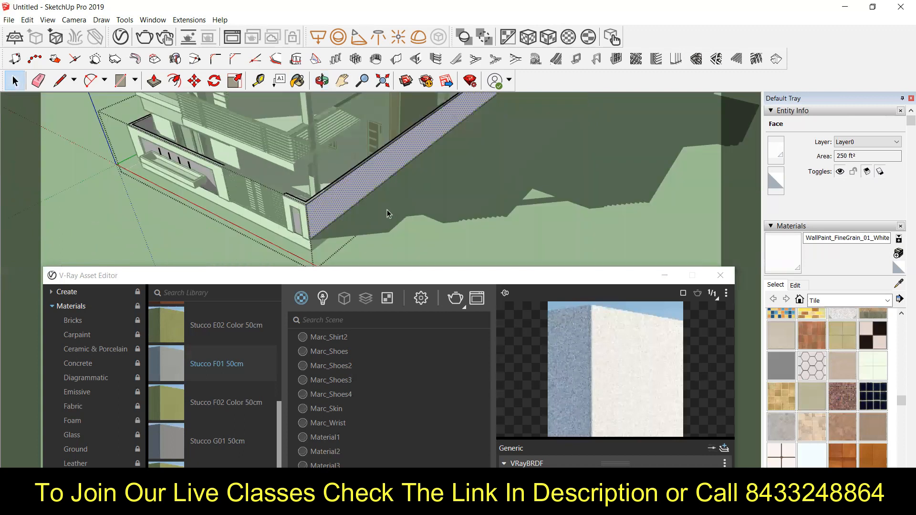
{"action": "scroll", "coordinate": [318, 186], "scroll_direction": "up", "scroll_amount": 1}
{"action": "scroll", "coordinate": [315, 191], "scroll_direction": "up", "scroll_amount": 1}
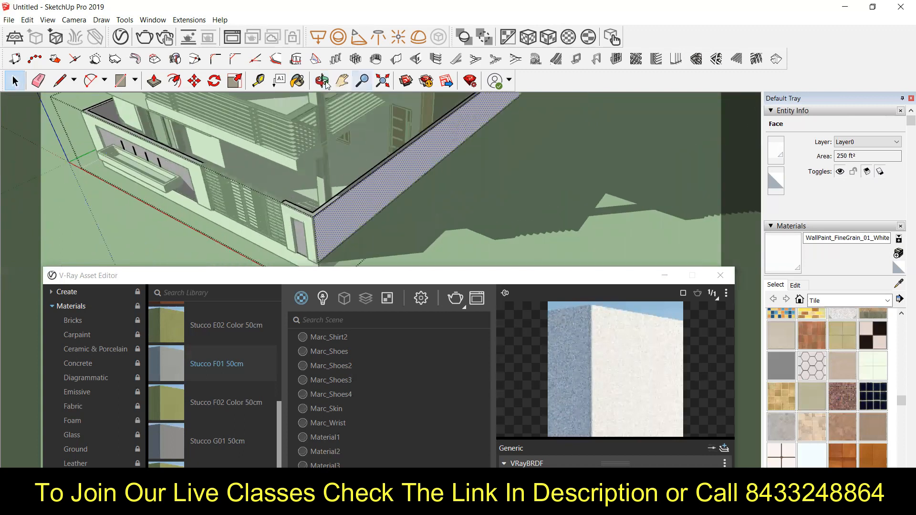
- Paint the outer face of the rear boundary wall with WallPaint_FineGrain_01_White
{"action": "left_click", "coordinate": [322, 80]}
{"action": "left_click_drag", "start_coordinate": [299, 123], "coordinate": [297, 142]}
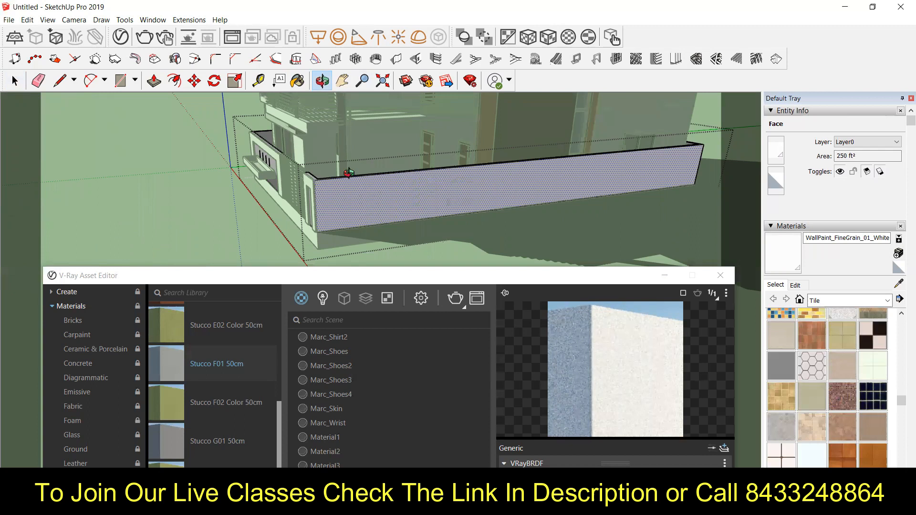
{"action": "left_click_drag", "start_coordinate": [556, 168], "coordinate": [296, 163]}
{"action": "left_click_drag", "start_coordinate": [218, 152], "coordinate": [221, 125]}
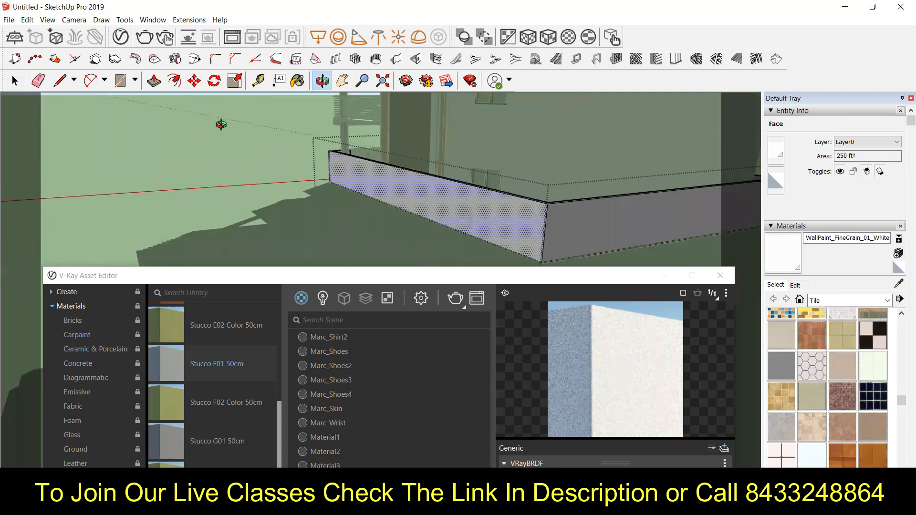
{"action": "left_click_drag", "start_coordinate": [480, 220], "coordinate": [494, 171]}
{"action": "scroll", "coordinate": [493, 170], "scroll_direction": "up", "scroll_amount": 2}
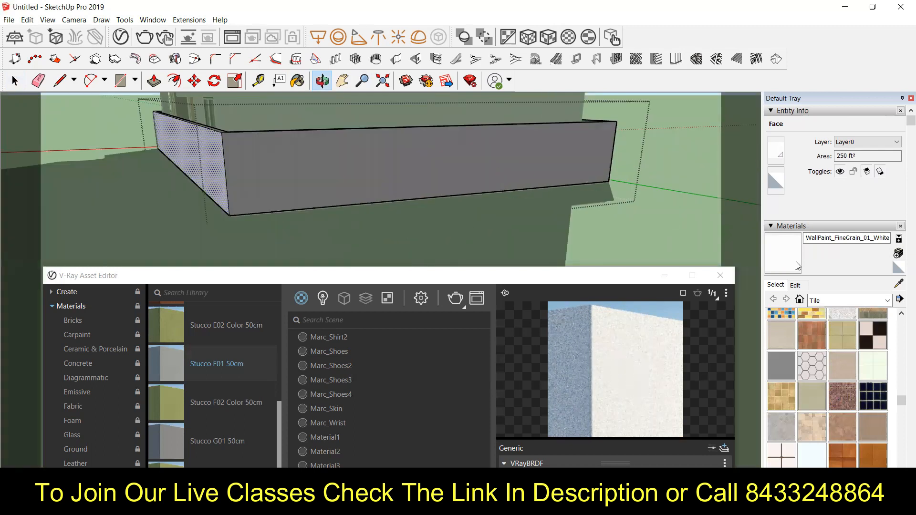
{"action": "left_click", "coordinate": [778, 262]}
{"action": "left_click", "coordinate": [310, 157]}
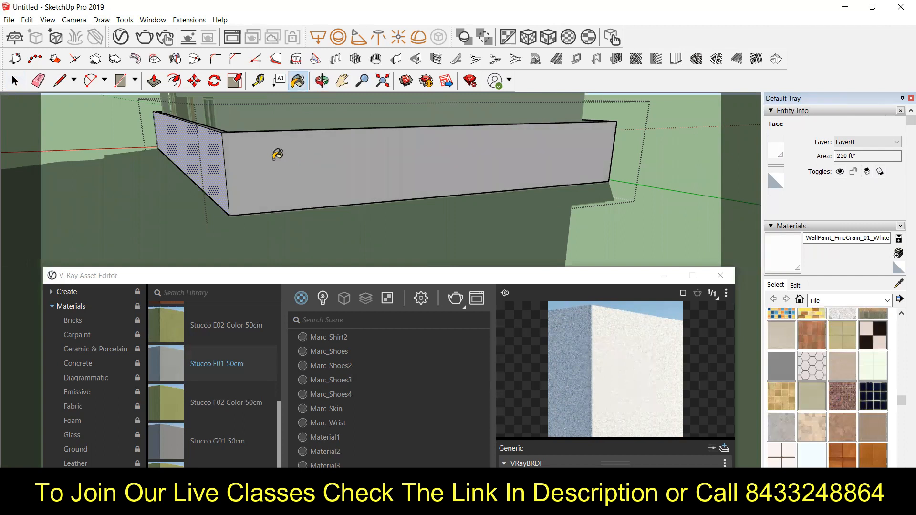
- Paint the outer face of the opposite side boundary wall with WallPaint_FineGrain_01_White
{"action": "scroll", "coordinate": [258, 138], "scroll_direction": "down", "scroll_amount": 2}
{"action": "scroll", "coordinate": [330, 115], "scroll_direction": "down", "scroll_amount": 1}
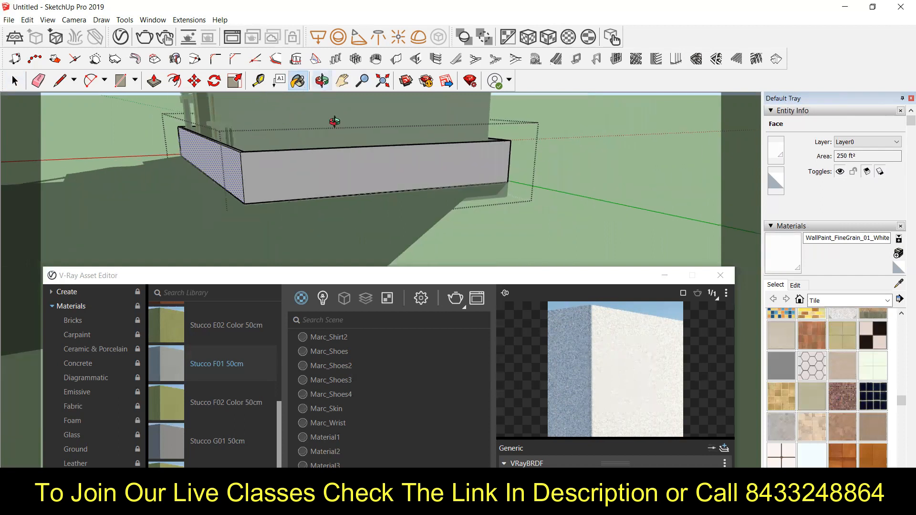
{"action": "middle_click_drag", "start_coordinate": [228, 212], "coordinate": [82, 188]}
{"action": "middle_click_drag", "start_coordinate": [340, 135], "coordinate": [264, 164]}
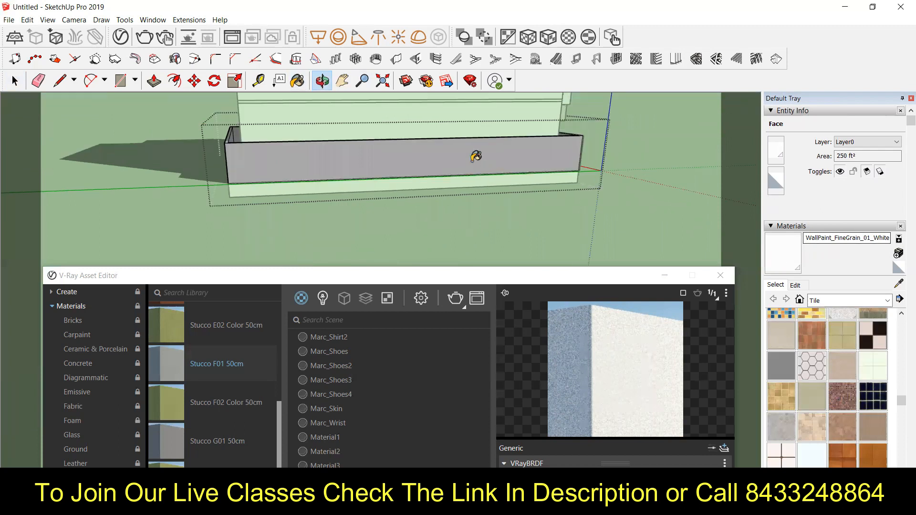
{"action": "key", "text": "b"}
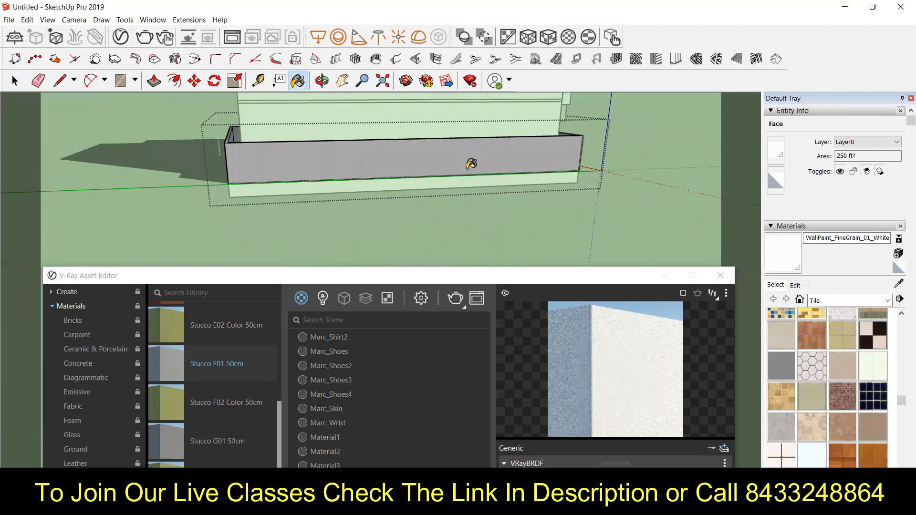
{"action": "left_click", "coordinate": [453, 159]}
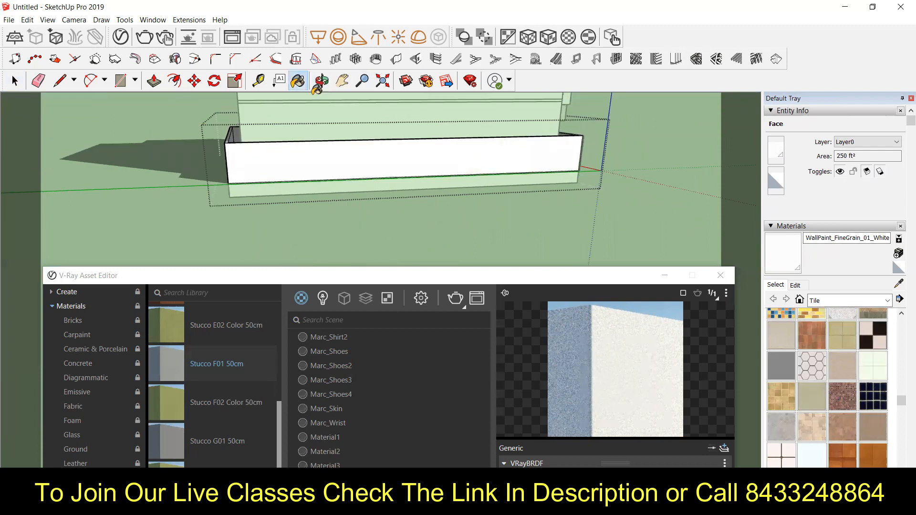
- Check the boundary wall from the front and the gate side, and leave its group
{"action": "left_click", "coordinate": [322, 81]}
{"action": "left_click_drag", "start_coordinate": [180, 214], "coordinate": [138, 192]}
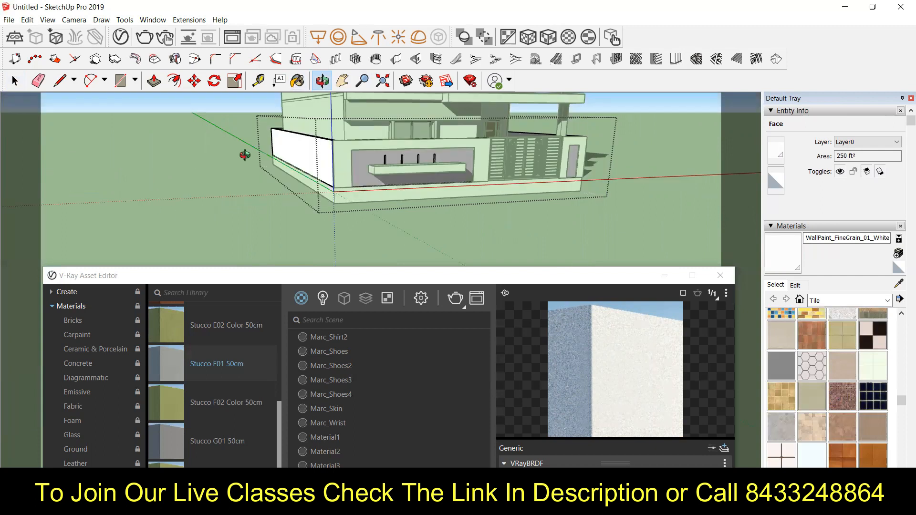
{"action": "left_click_drag", "start_coordinate": [456, 148], "coordinate": [422, 157]}
{"action": "left_click_drag", "start_coordinate": [561, 112], "coordinate": [613, 149]}
{"action": "left_click_drag", "start_coordinate": [625, 196], "coordinate": [602, 123]}
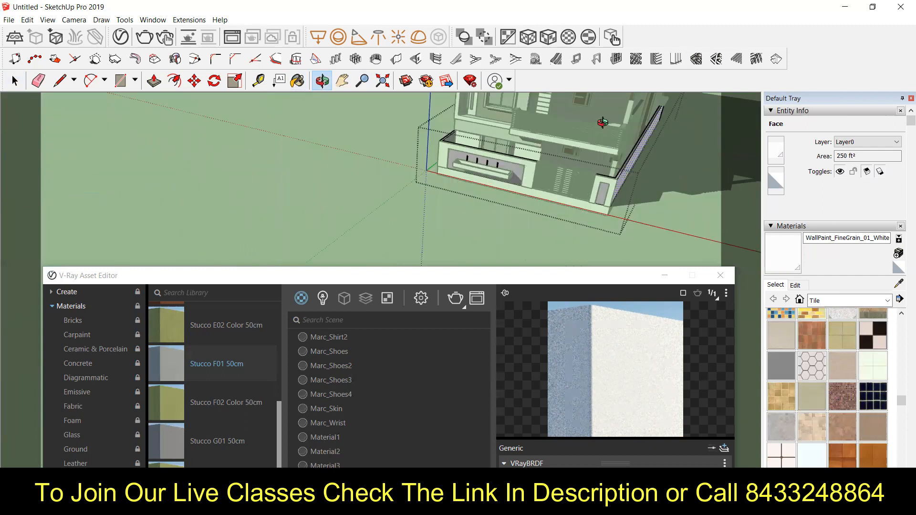
{"action": "left_click_drag", "start_coordinate": [518, 142], "coordinate": [516, 162]}
{"action": "left_click_drag", "start_coordinate": [624, 181], "coordinate": [628, 137]}
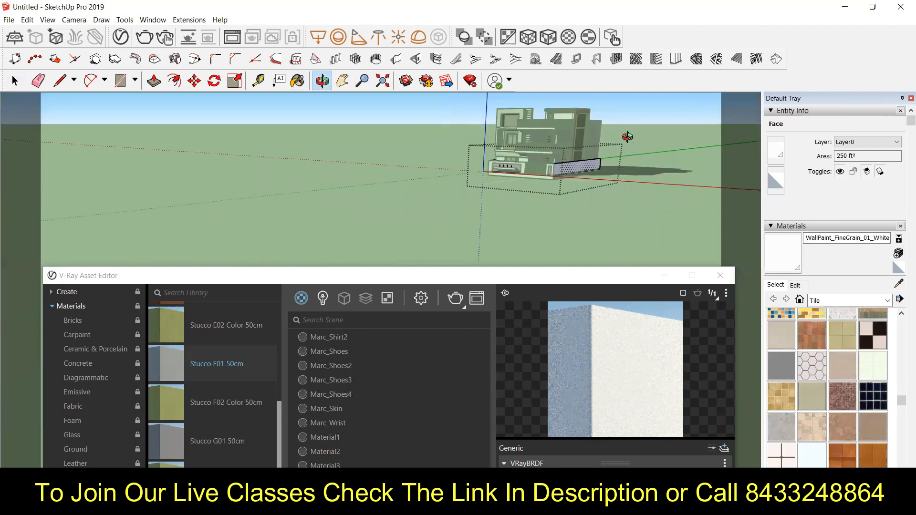
{"action": "key", "text": "space"}
{"action": "scroll", "coordinate": [631, 142], "scroll_direction": "up", "scroll_amount": 2}
{"action": "left_click", "coordinate": [616, 140]}
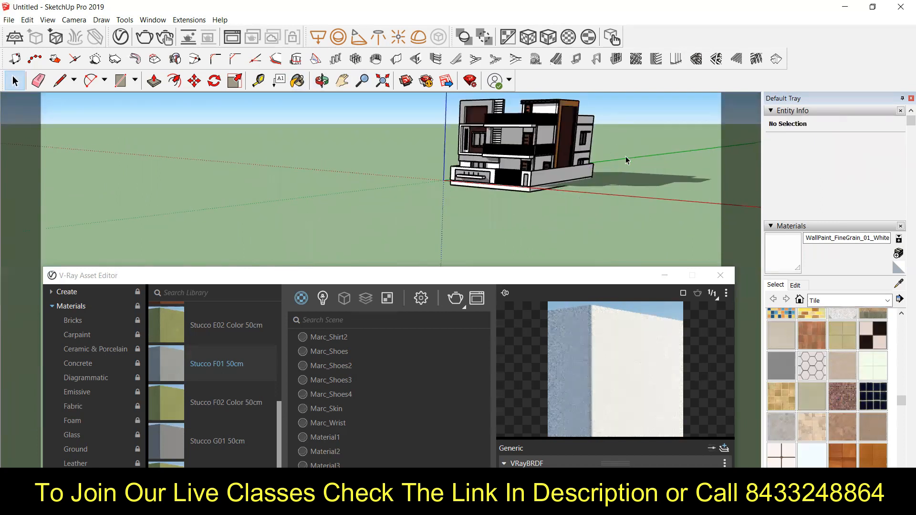
- Sample Stucco_F01_50cm and paint the orange vertical frames beside the tall brown panel on the house's side with it
{"action": "scroll", "coordinate": [575, 122], "scroll_direction": "up", "scroll_amount": 2}
{"action": "scroll", "coordinate": [497, 191], "scroll_direction": "up", "scroll_amount": 3}
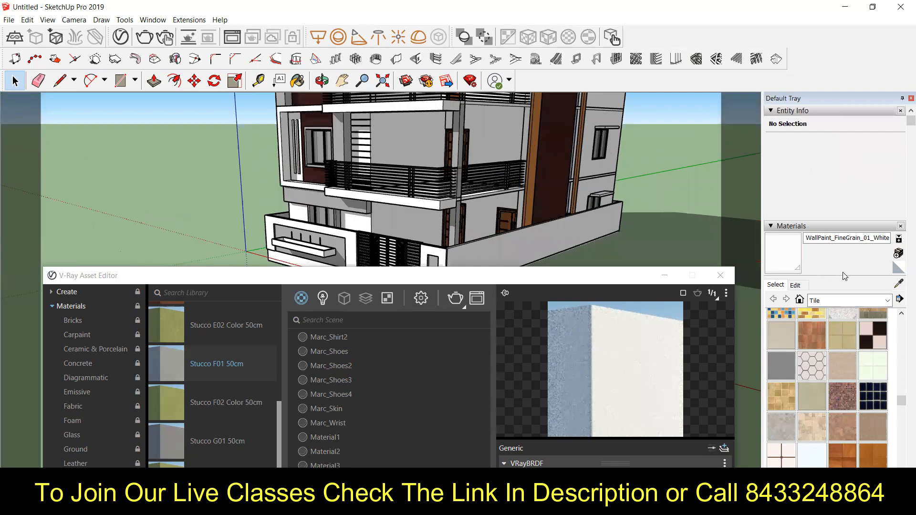
{"action": "key", "text": "b"}
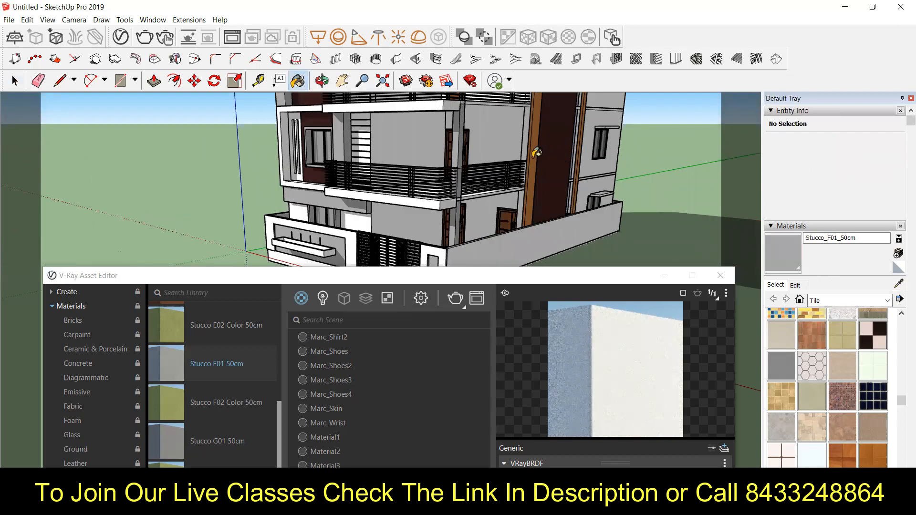
{"action": "middle_click_drag", "start_coordinate": [519, 215], "coordinate": [517, 219]}
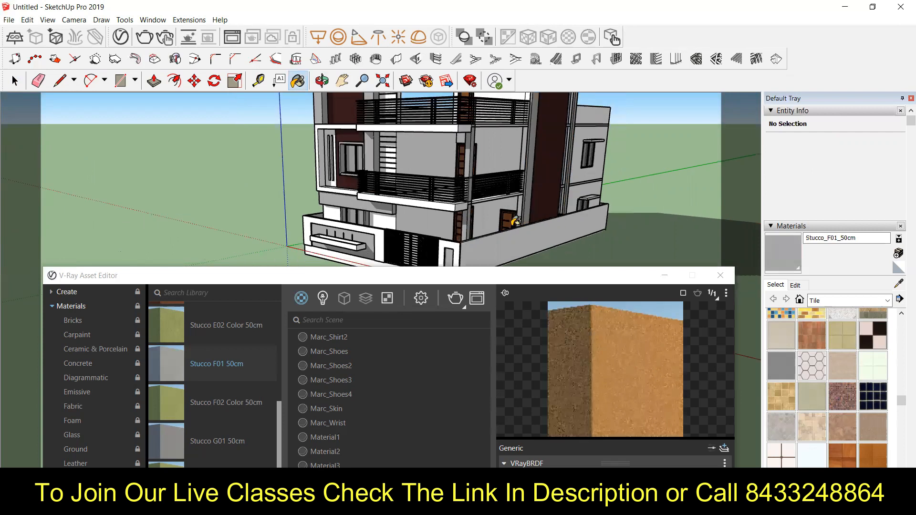
{"action": "middle_click_drag", "start_coordinate": [546, 144], "coordinate": [574, 125]}
{"action": "scroll", "coordinate": [573, 125], "scroll_direction": "up", "scroll_amount": 3}
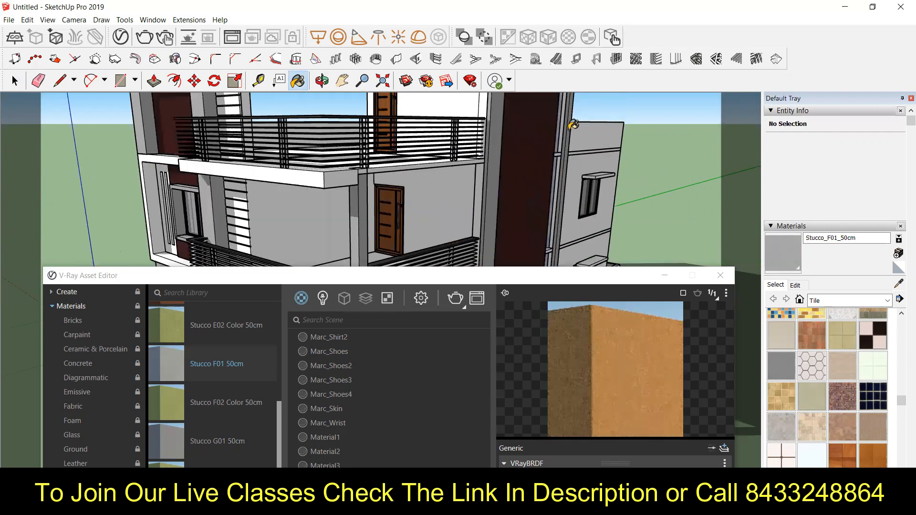
{"action": "scroll", "coordinate": [573, 124], "scroll_direction": "down", "scroll_amount": 4}
{"action": "key", "text": "space"}
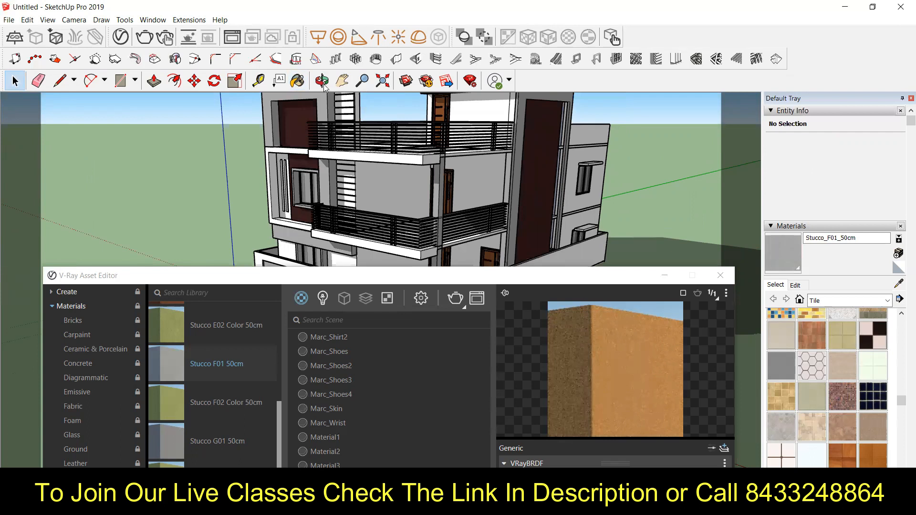
- Examine the front and side of the house, up to the rear side windows, for unpainted parts
{"action": "left_click", "coordinate": [321, 81]}
{"action": "left_click_drag", "start_coordinate": [343, 181], "coordinate": [442, 163]}
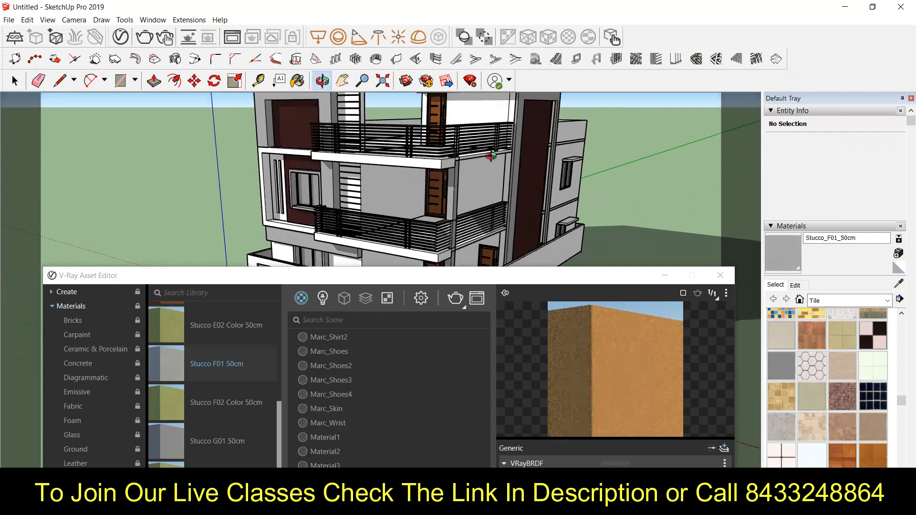
{"action": "scroll", "coordinate": [328, 115], "scroll_direction": "down", "scroll_amount": 5}
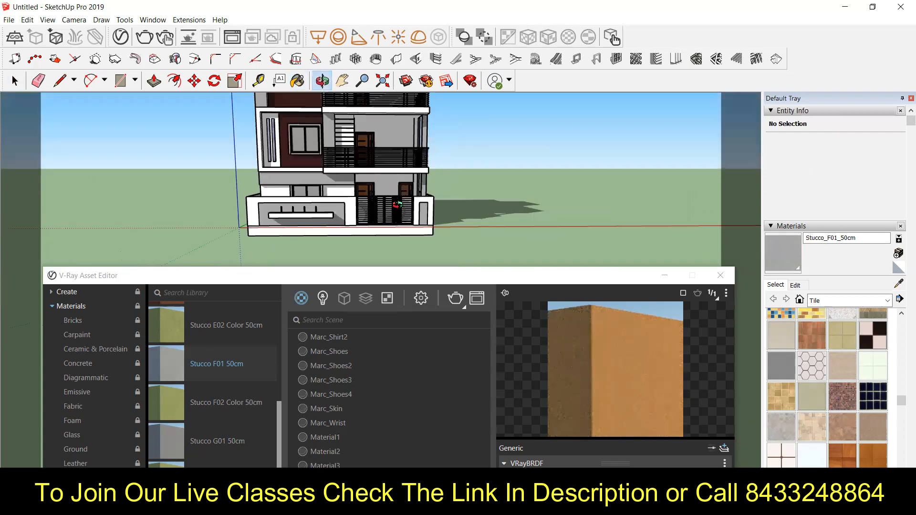
{"action": "left_click_drag", "start_coordinate": [397, 204], "coordinate": [109, 207]}
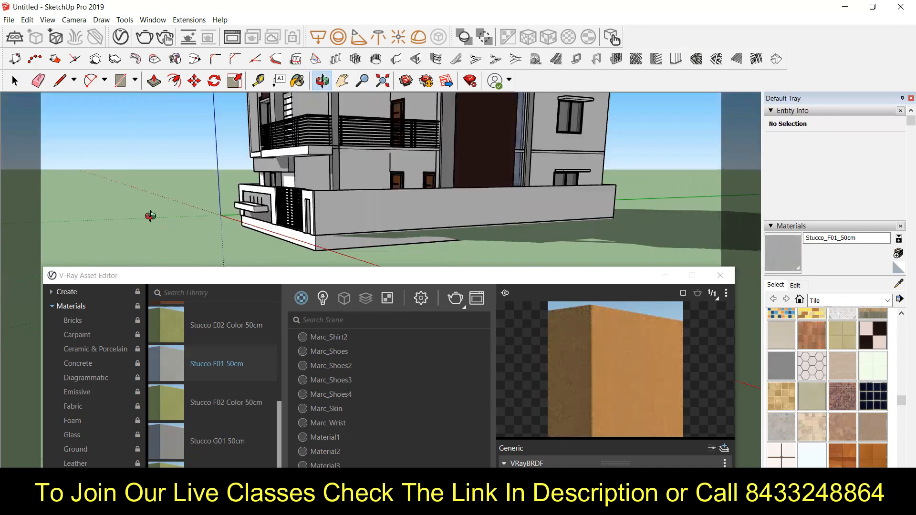
{"action": "left_click_drag", "start_coordinate": [397, 205], "coordinate": [224, 215]}
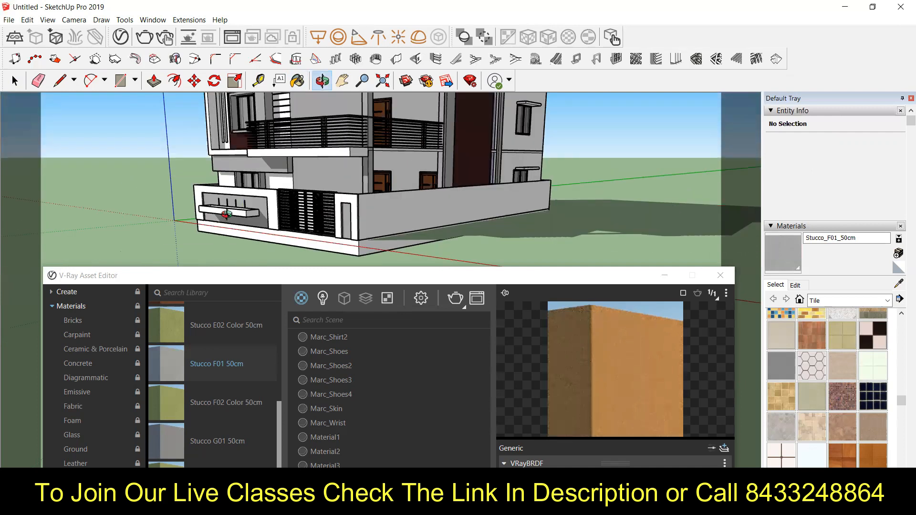
{"action": "scroll", "coordinate": [390, 143], "scroll_direction": "up", "scroll_amount": 2}
{"action": "scroll", "coordinate": [434, 165], "scroll_direction": "up", "scroll_amount": 4}
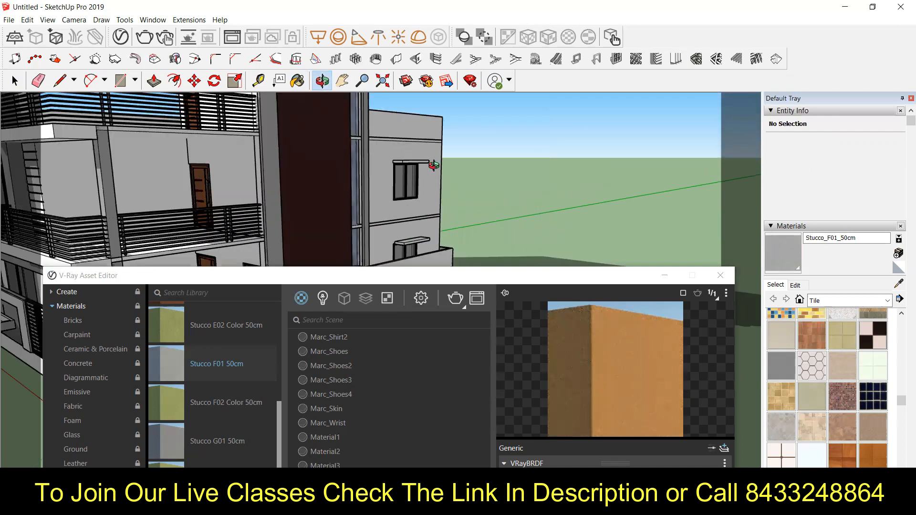
{"action": "scroll", "coordinate": [538, 213], "scroll_direction": "up", "scroll_amount": 2}
- Sample WallPaint_FineGrain_01_White from the side wall and paint the sunshades above the rear side windows with it
{"action": "key", "text": "space"}
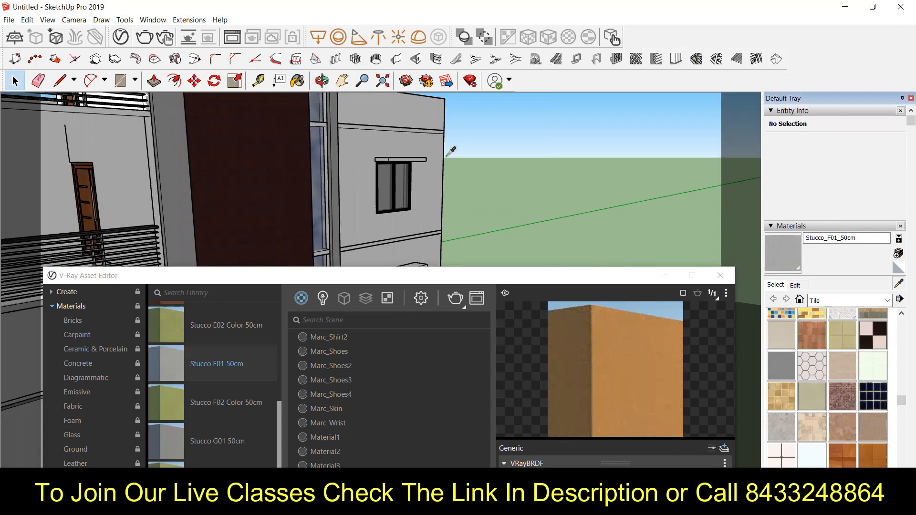
{"action": "key", "text": "b"}
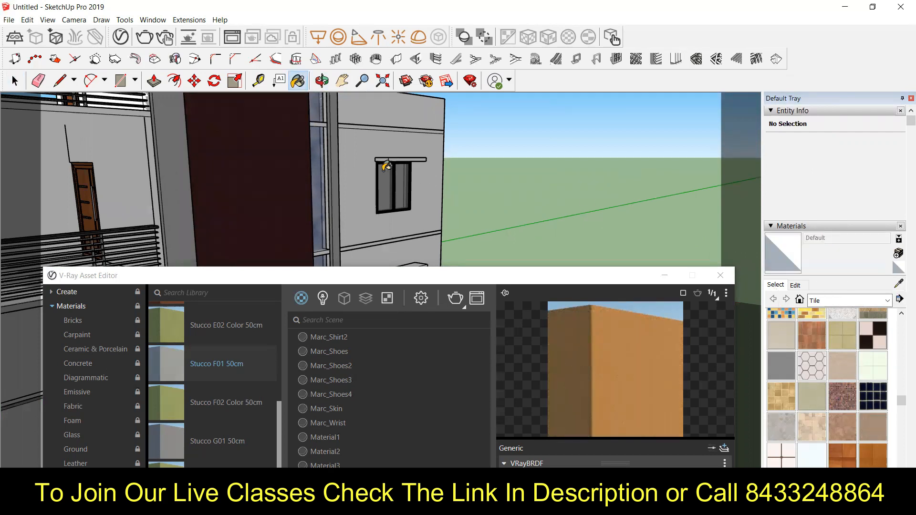
{"action": "left_click", "coordinate": [403, 136], "text": "alt"}
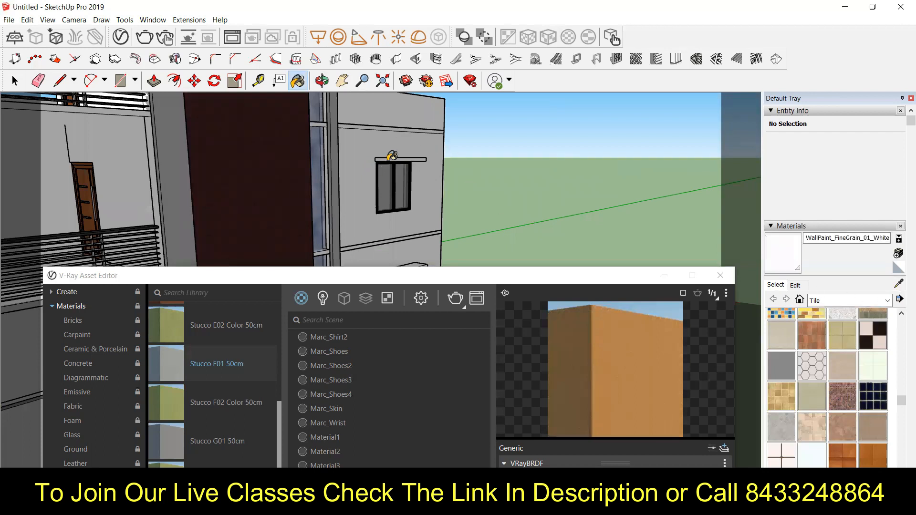
{"action": "scroll", "coordinate": [405, 195], "scroll_direction": "down", "scroll_amount": 3}
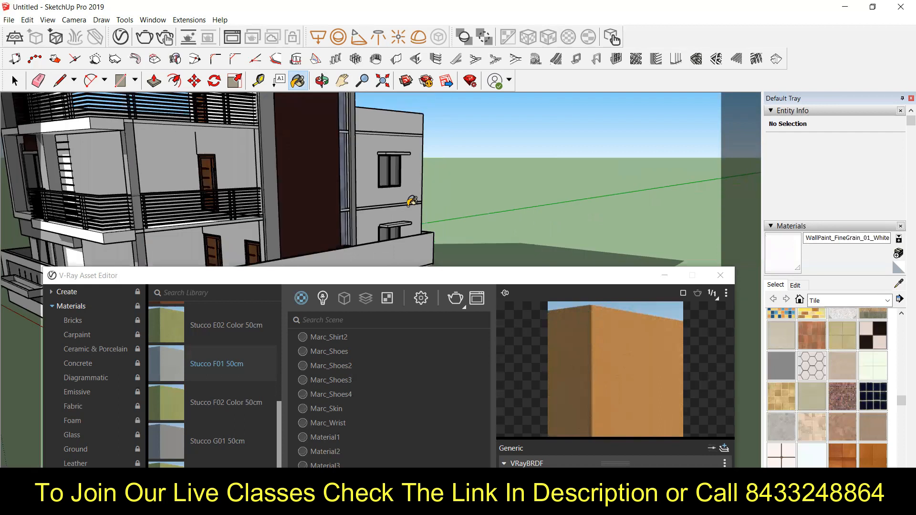
{"action": "scroll", "coordinate": [390, 215], "scroll_direction": "up", "scroll_amount": 3}
{"action": "left_click", "coordinate": [393, 206]}
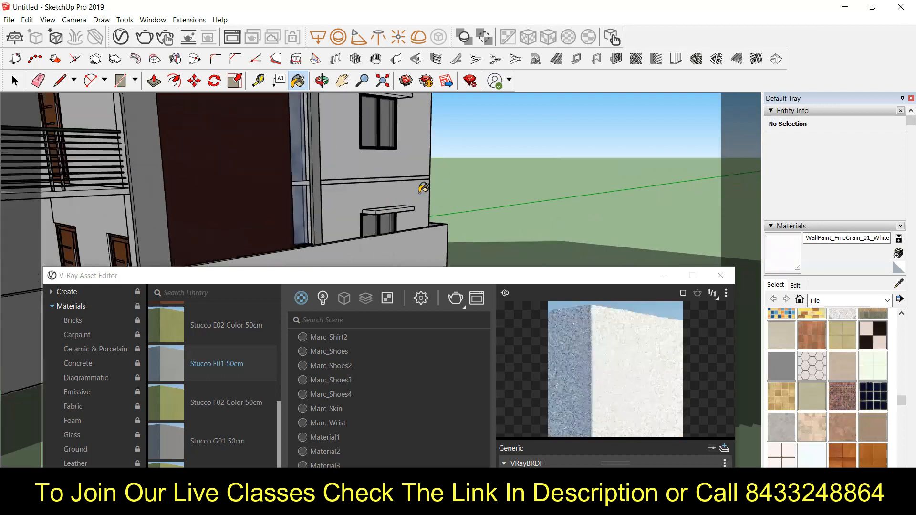
{"action": "key", "text": "space"}
{"action": "scroll", "coordinate": [519, 162], "scroll_direction": "down", "scroll_amount": 1}
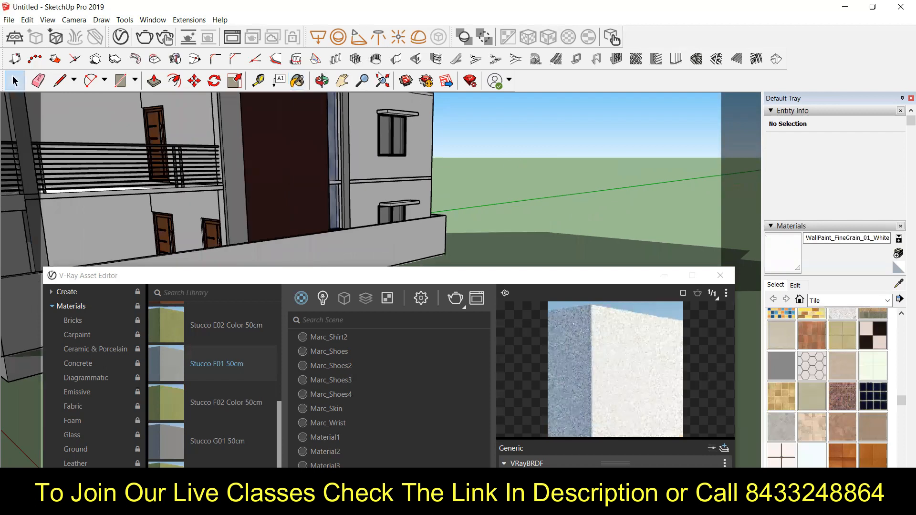
- Examine the house from its side round to the front facade for surfaces that still need V-Ray materials
{"action": "scroll", "coordinate": [425, 253], "scroll_direction": "down", "scroll_amount": 2}
{"action": "scroll", "coordinate": [400, 278], "scroll_direction": "down", "scroll_amount": 1}
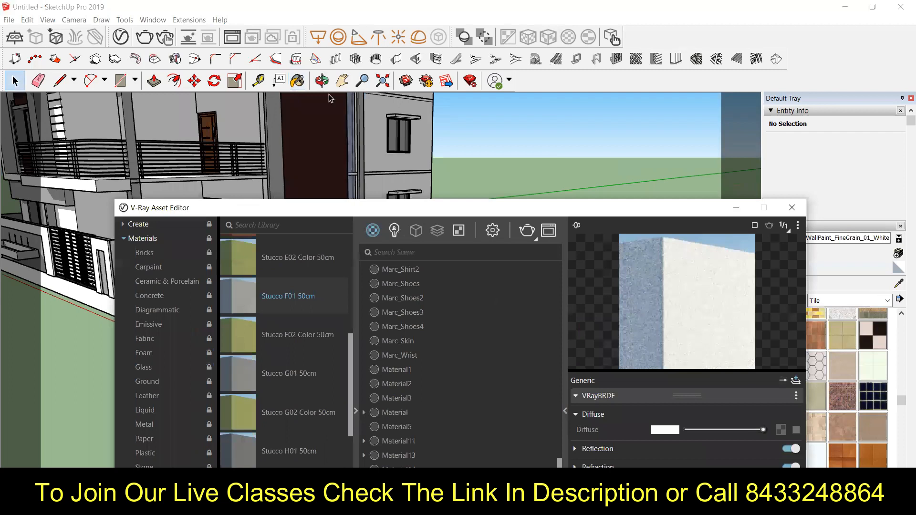
{"action": "left_click", "coordinate": [322, 81]}
{"action": "scroll", "coordinate": [334, 149], "scroll_direction": "down", "scroll_amount": 2}
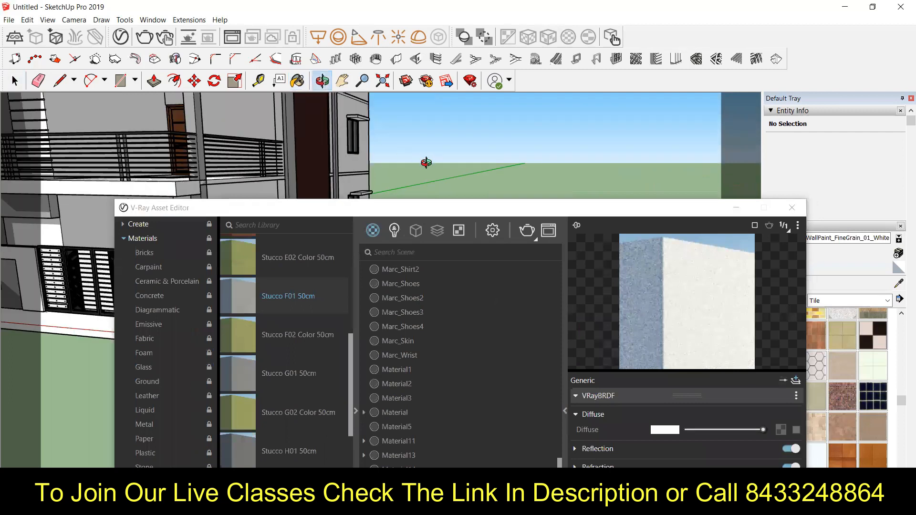
{"action": "scroll", "coordinate": [405, 183], "scroll_direction": "down", "scroll_amount": 2}
{"action": "scroll", "coordinate": [243, 153], "scroll_direction": "up", "scroll_amount": 2}
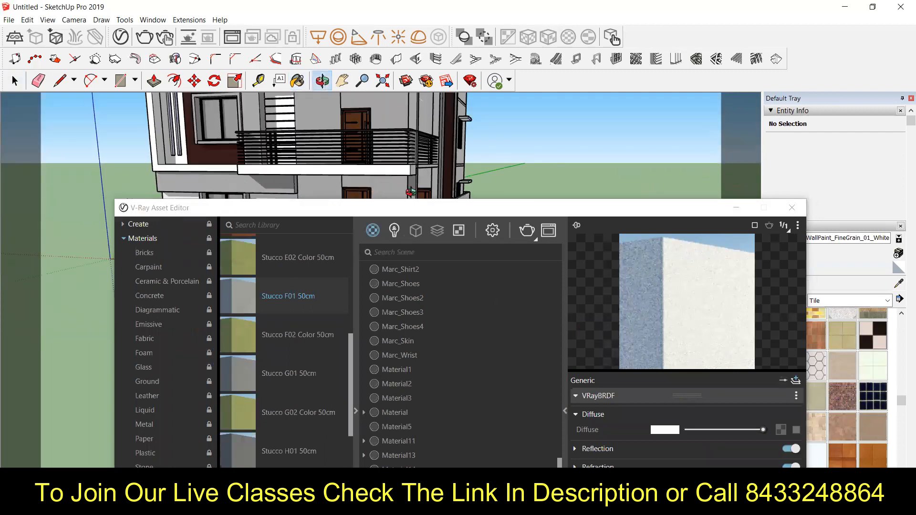
{"action": "scroll", "coordinate": [473, 189], "scroll_direction": "up", "scroll_amount": 2}
{"action": "scroll", "coordinate": [287, 139], "scroll_direction": "down", "scroll_amount": 2}
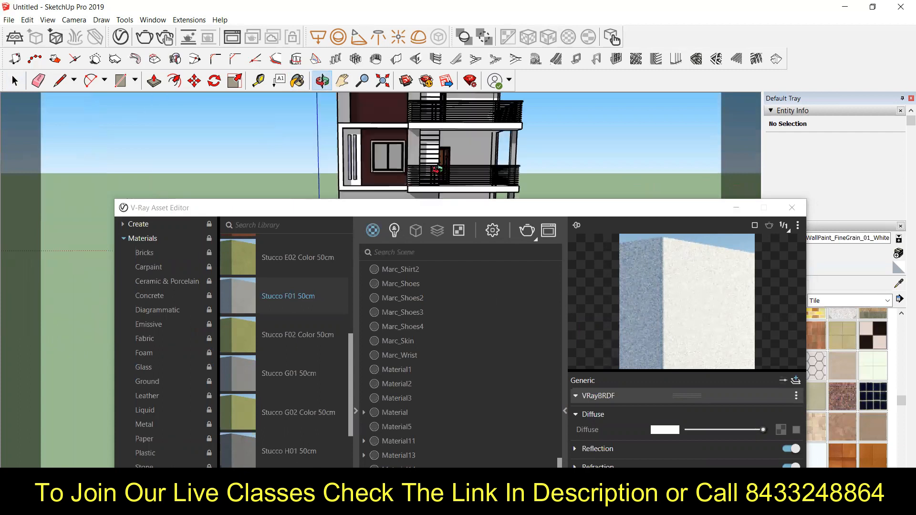
{"action": "scroll", "coordinate": [372, 162], "scroll_direction": "up", "scroll_amount": 2}
{"action": "scroll", "coordinate": [335, 152], "scroll_direction": "down", "scroll_amount": 1}
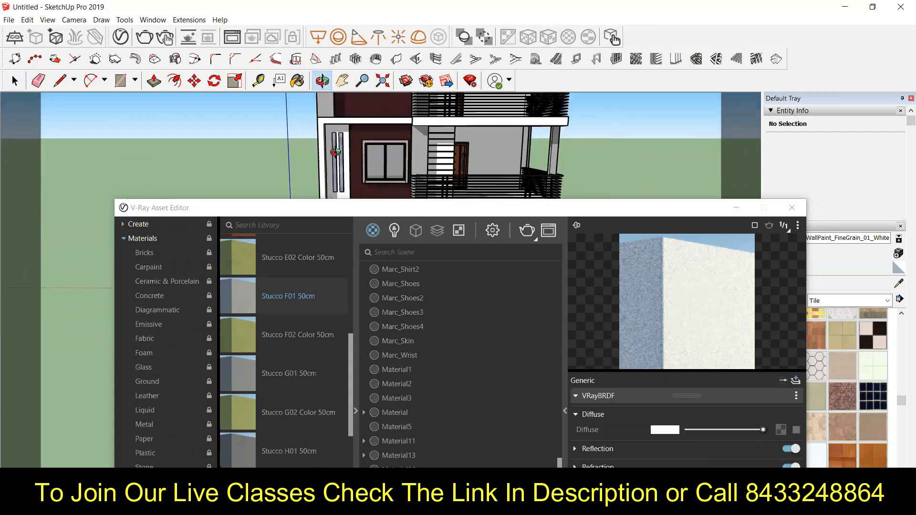
{"action": "scroll", "coordinate": [335, 152], "scroll_direction": "down", "scroll_amount": 2}
{"action": "scroll", "coordinate": [335, 152], "scroll_direction": "down", "scroll_amount": 2}
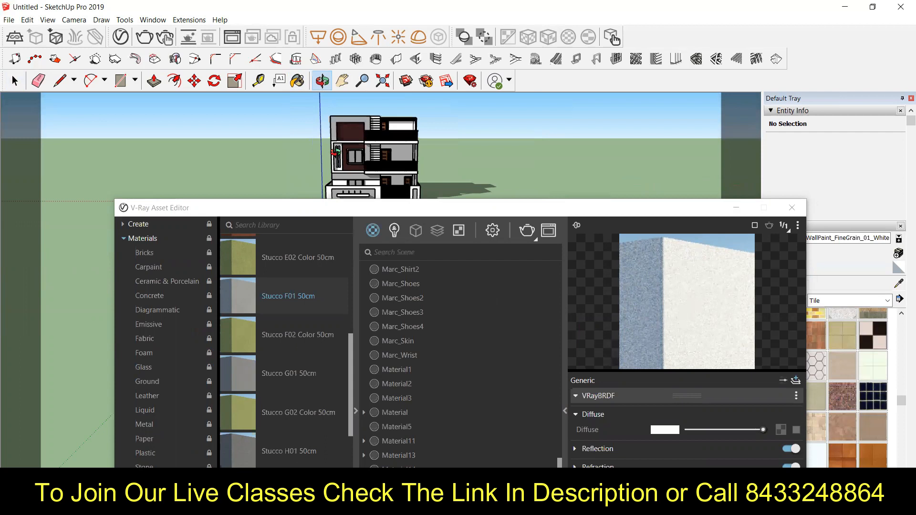
{"action": "scroll", "coordinate": [336, 152], "scroll_direction": "up", "scroll_amount": 2}
{"action": "scroll", "coordinate": [335, 151], "scroll_direction": "up", "scroll_amount": 3}
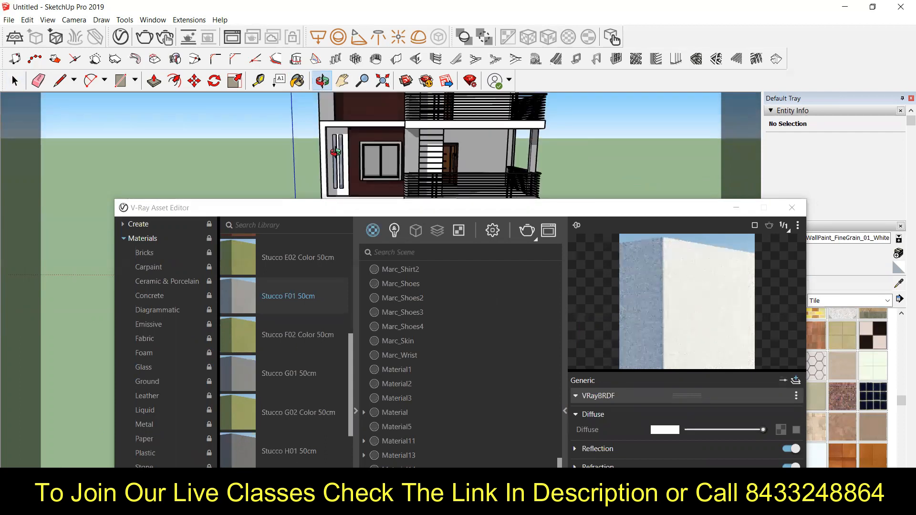
- Inspect the middle-floor window and the vertical strips beside it, and show the Glass materials in the V-Ray library
{"action": "left_click", "coordinate": [373, 212]}
{"action": "left_click_drag", "start_coordinate": [373, 212], "coordinate": [328, 266]}
{"action": "scroll", "coordinate": [383, 143], "scroll_direction": "up", "scroll_amount": 2}
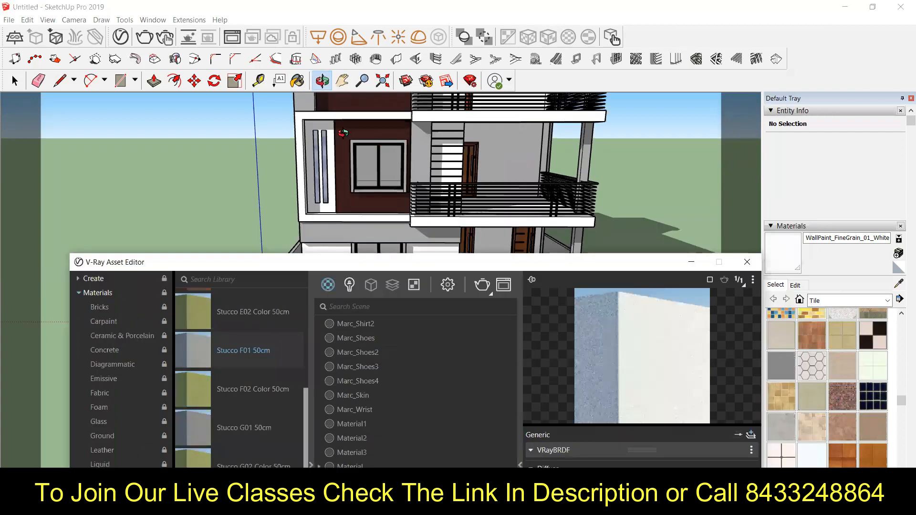
{"action": "scroll", "coordinate": [306, 148], "scroll_direction": "up", "scroll_amount": 2}
{"action": "scroll", "coordinate": [305, 120], "scroll_direction": "down", "scroll_amount": 2}
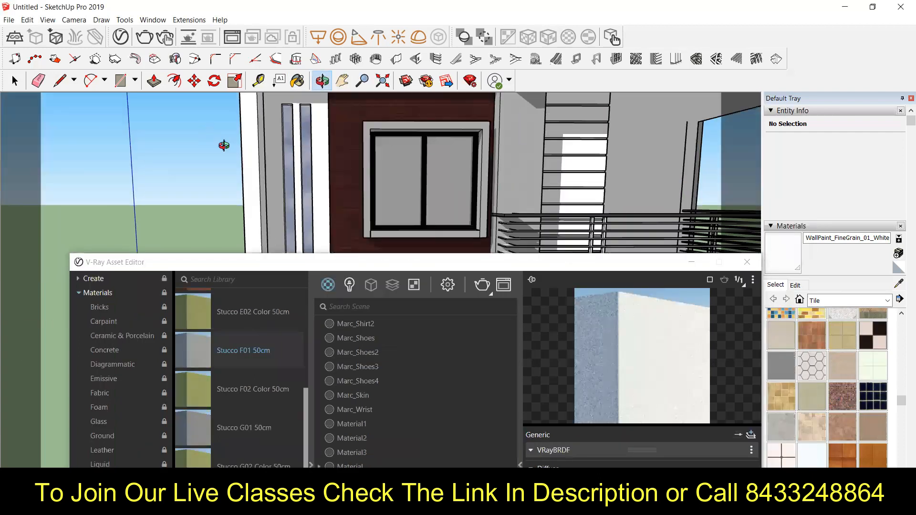
{"action": "scroll", "coordinate": [284, 176], "scroll_direction": "down", "scroll_amount": 2}
{"action": "scroll", "coordinate": [290, 181], "scroll_direction": "down", "scroll_amount": 2}
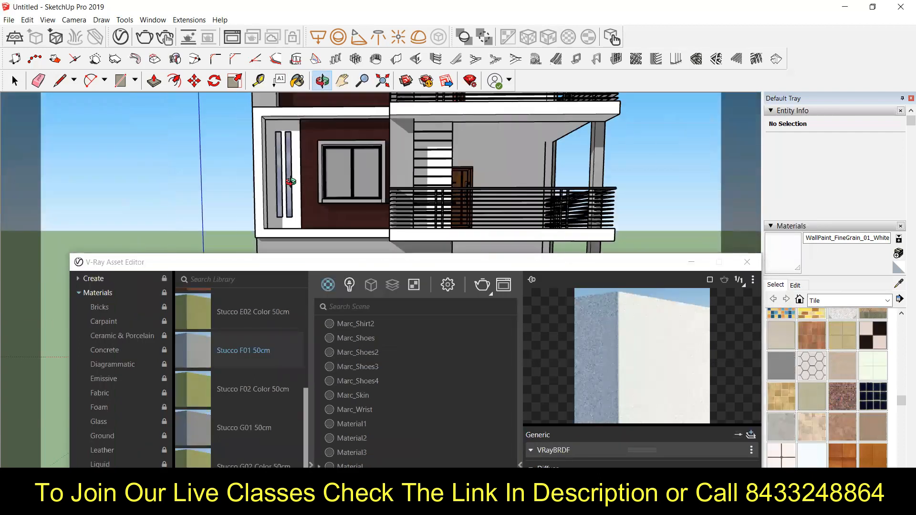
{"action": "scroll", "coordinate": [291, 182], "scroll_direction": "down", "scroll_amount": 1}
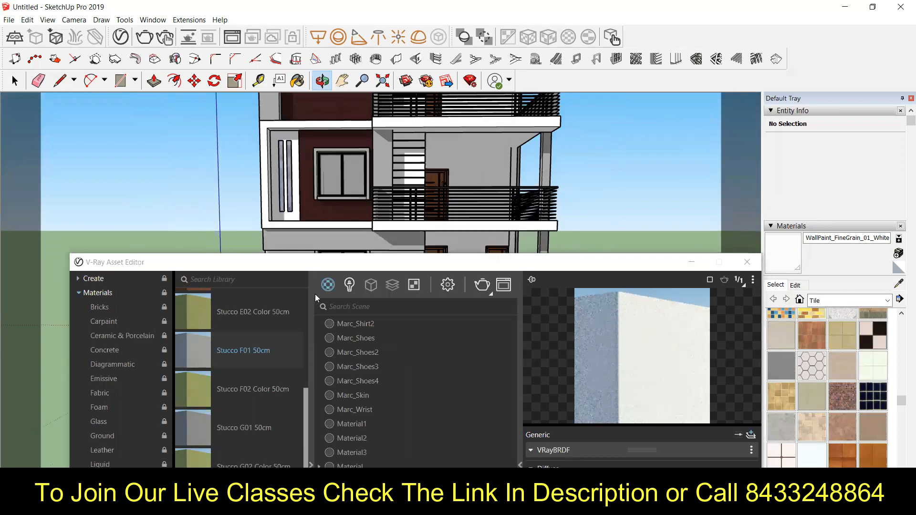
{"action": "left_click_drag", "start_coordinate": [291, 259], "coordinate": [340, 152]}
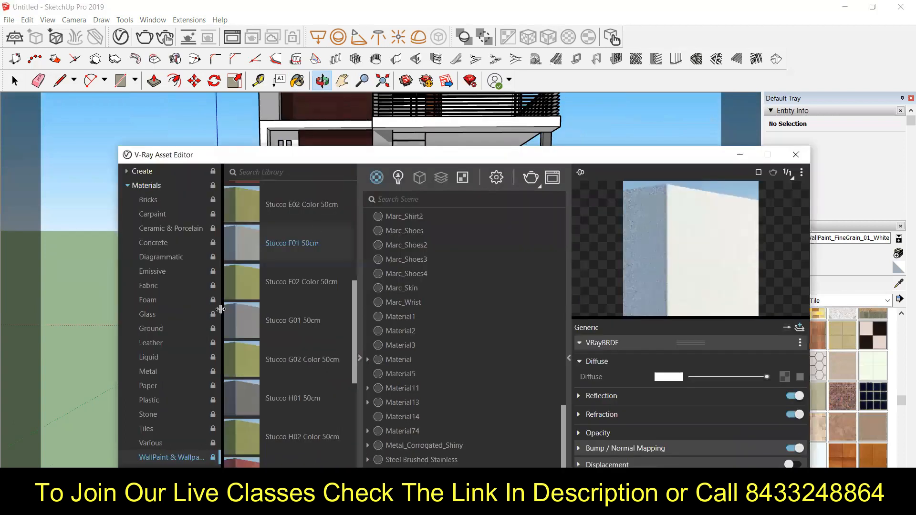
{"action": "left_click", "coordinate": [141, 314]}
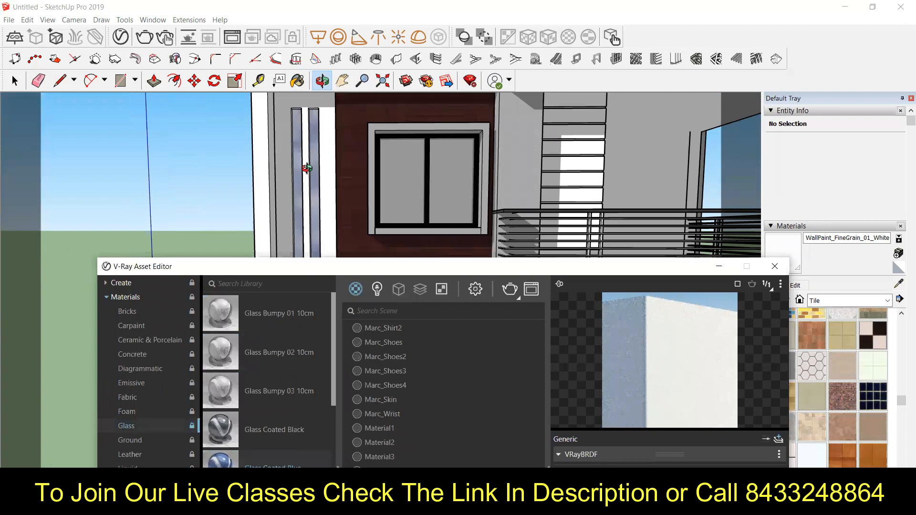
- Select the two bluish vertical strips beside the middle-floor front window and apply Glass Coated Blue to them
{"action": "scroll", "coordinate": [299, 175], "scroll_direction": "up", "scroll_amount": 3}
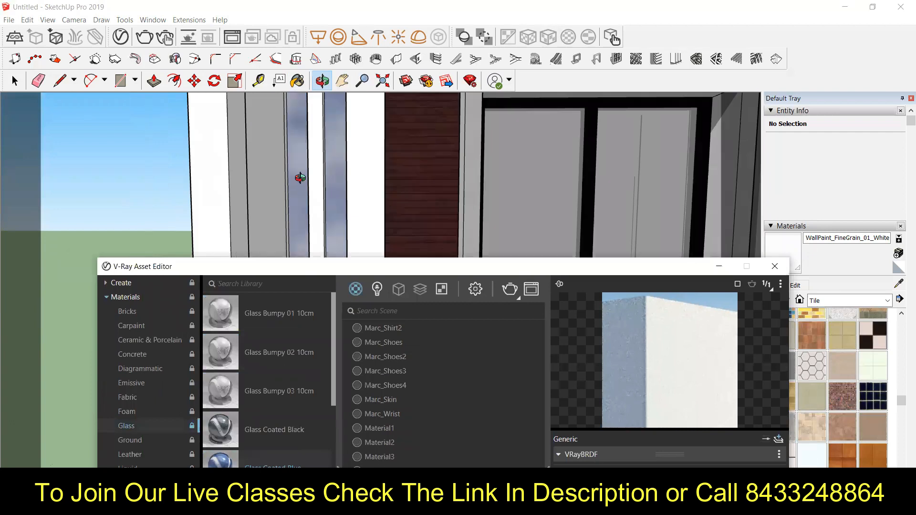
{"action": "left_click", "coordinate": [15, 81]}
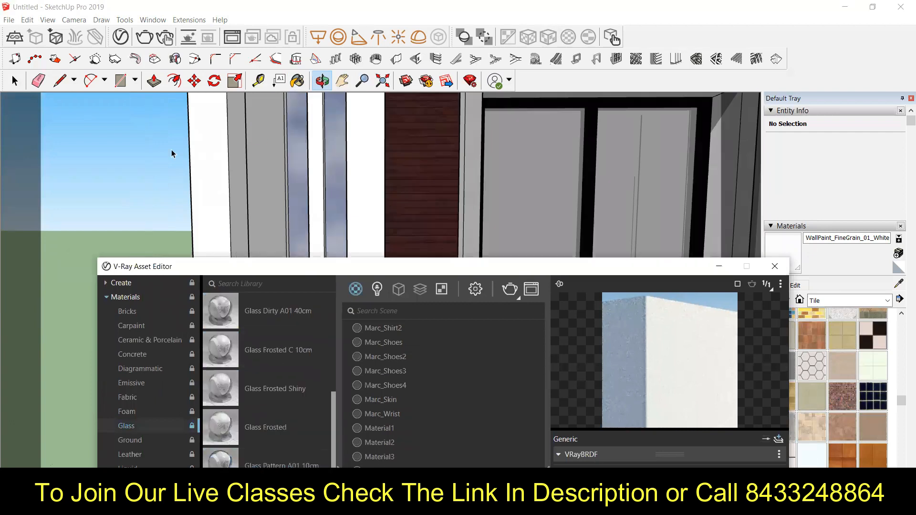
{"action": "left_click", "coordinate": [299, 189]}
{"action": "double_click", "coordinate": [300, 190]}
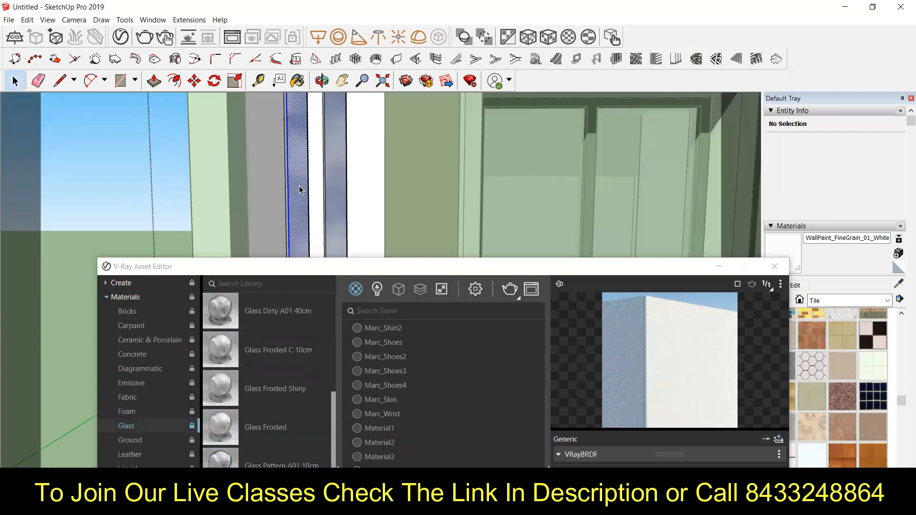
{"action": "left_click", "coordinate": [334, 193], "text": "shift"}
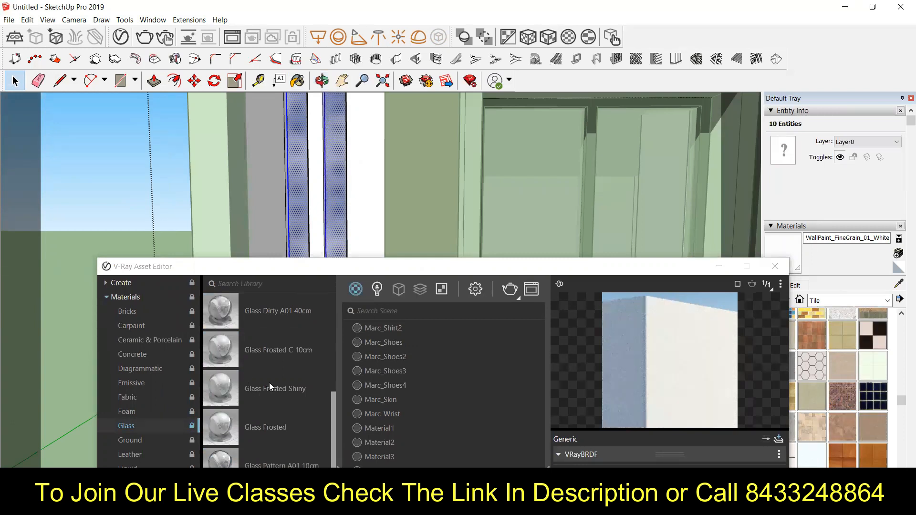
{"action": "scroll", "coordinate": [269, 383], "scroll_direction": "up", "scroll_amount": 5}
{"action": "scroll", "coordinate": [256, 372], "scroll_direction": "down", "scroll_amount": 3}
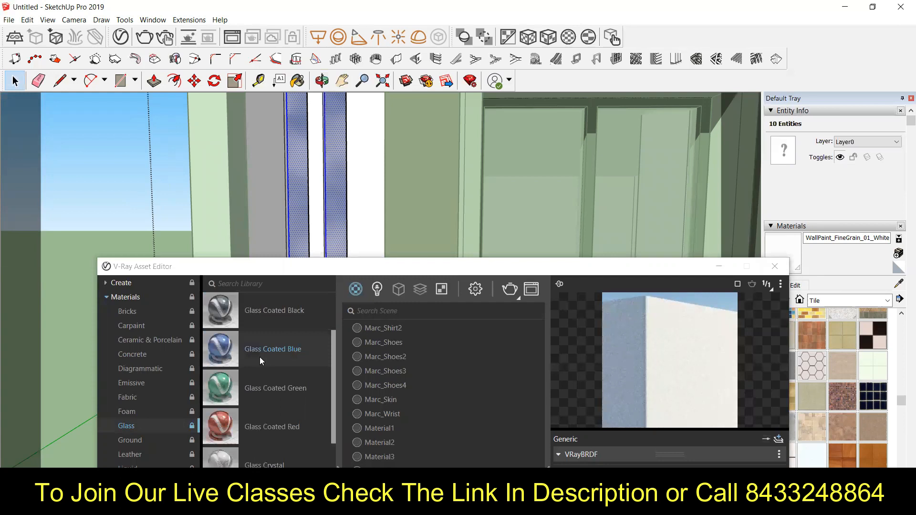
{"action": "right_click", "coordinate": [261, 358]}
{"action": "left_click", "coordinate": [279, 383]}
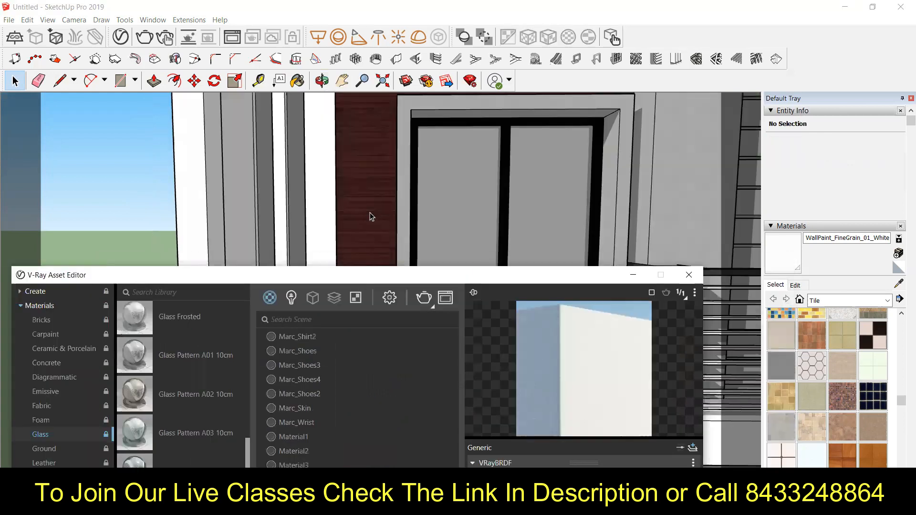
- Select the left pane inside the middle-floor front window's group and apply Glass Window Neutral to it
{"action": "scroll", "coordinate": [385, 213], "scroll_direction": "down", "scroll_amount": 2}
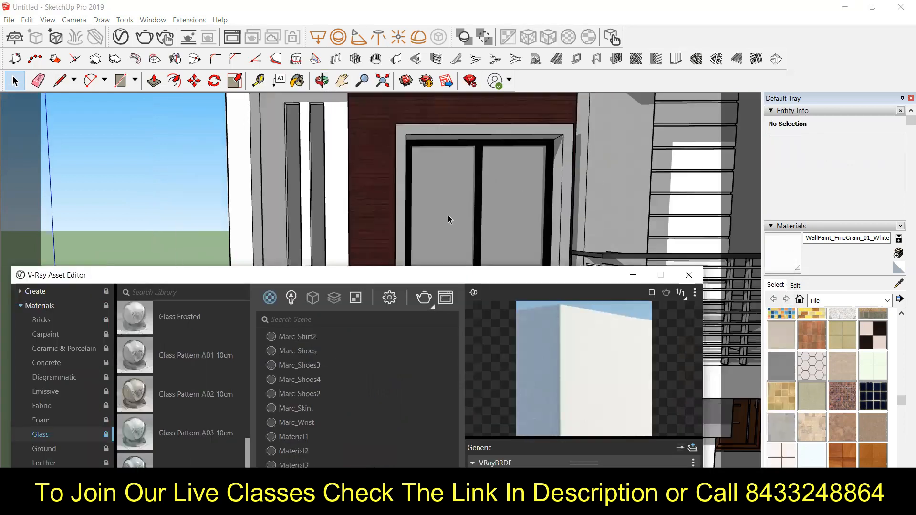
{"action": "middle_click_drag", "start_coordinate": [505, 209], "coordinate": [468, 211]}
{"action": "scroll", "coordinate": [280, 180], "scroll_direction": "up", "scroll_amount": 3}
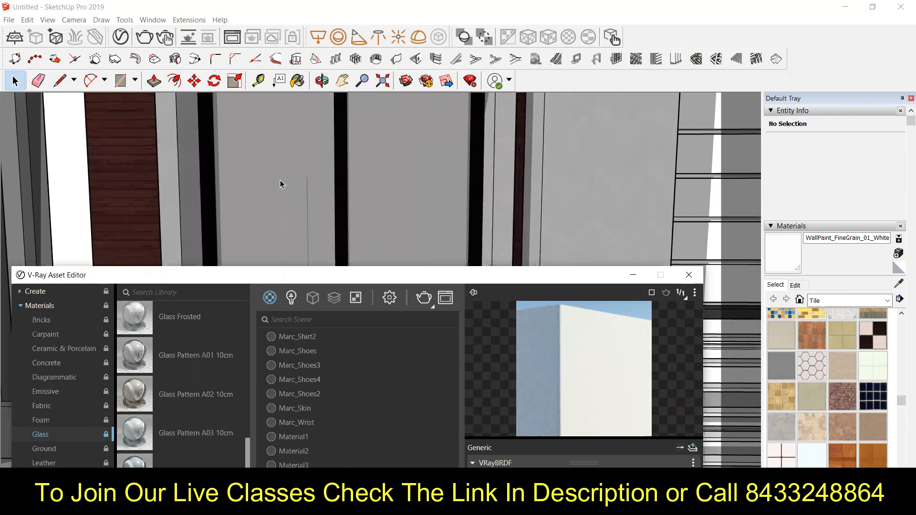
{"action": "left_click", "coordinate": [280, 184]}
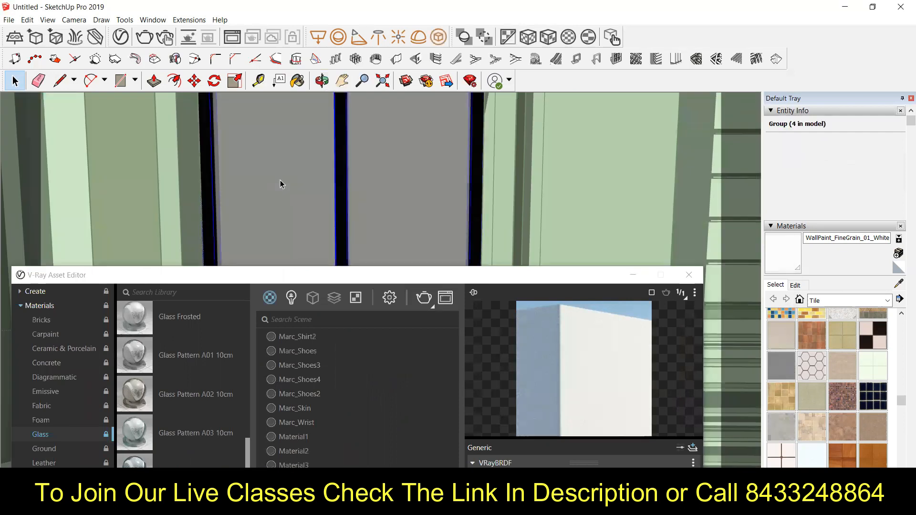
{"action": "scroll", "coordinate": [492, 186], "scroll_direction": "down", "scroll_amount": 2}
{"action": "double_click", "coordinate": [353, 177]}
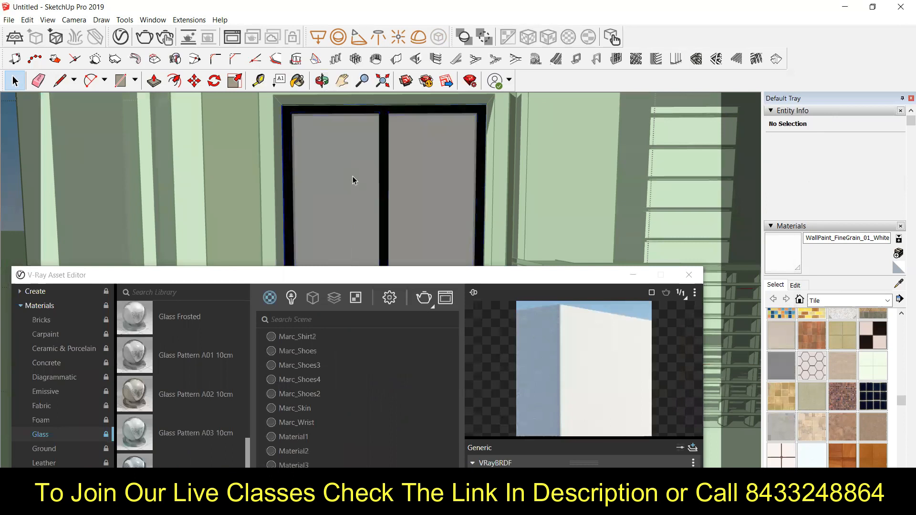
{"action": "scroll", "coordinate": [353, 180], "scroll_direction": "up", "scroll_amount": 2}
{"action": "scroll", "coordinate": [353, 180], "scroll_direction": "down", "scroll_amount": 2}
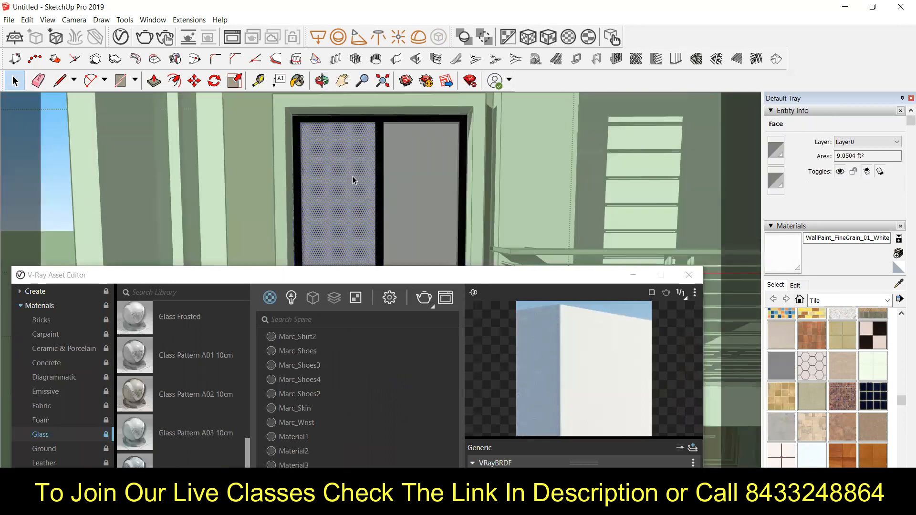
{"action": "scroll", "coordinate": [353, 180], "scroll_direction": "down", "scroll_amount": 2}
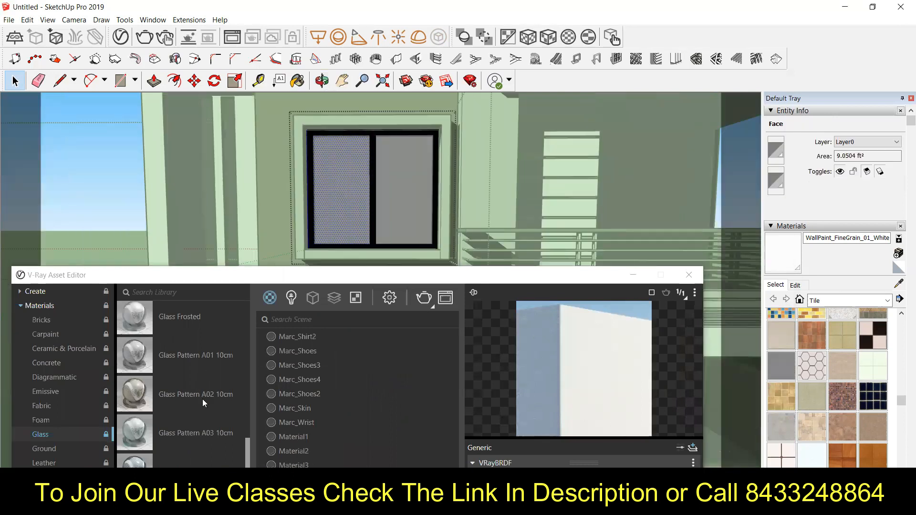
{"action": "scroll", "coordinate": [203, 400], "scroll_direction": "down", "scroll_amount": 3}
{"action": "scroll", "coordinate": [202, 400], "scroll_direction": "down", "scroll_amount": 1}
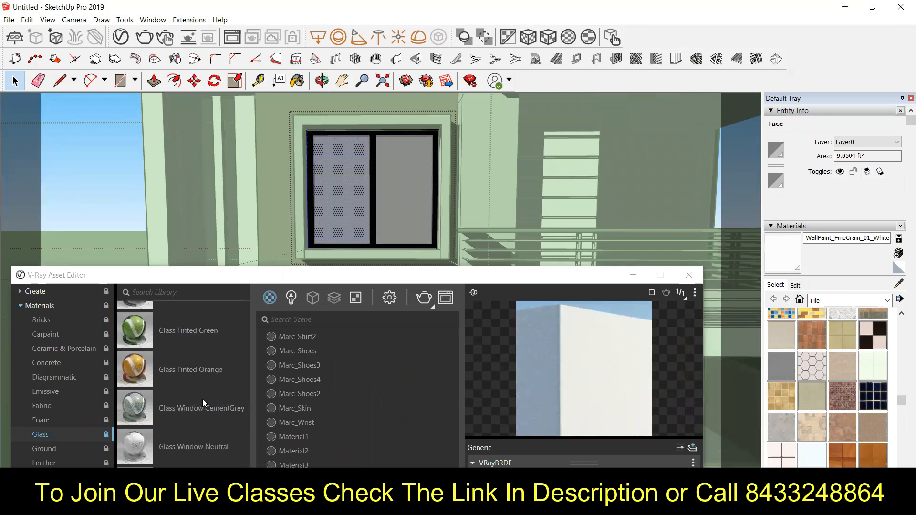
{"action": "left_click", "coordinate": [187, 445]}
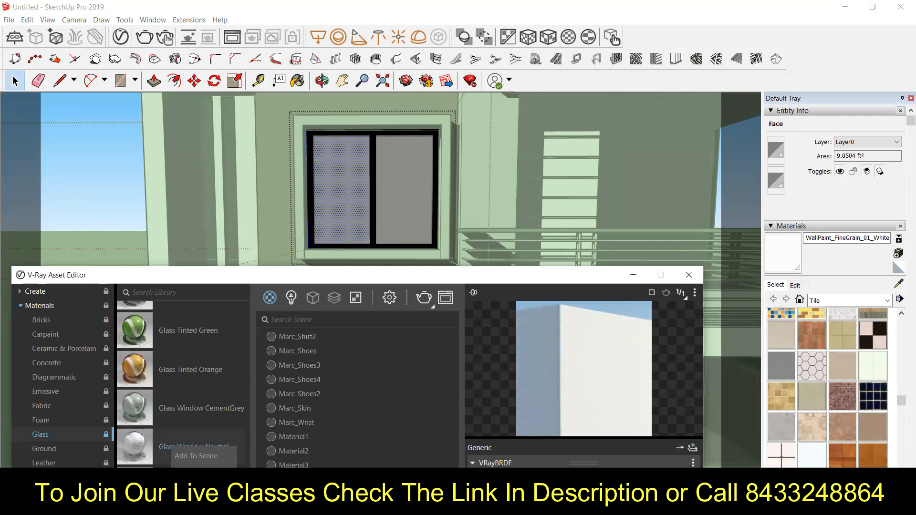
{"action": "left_click", "coordinate": [195, 455]}
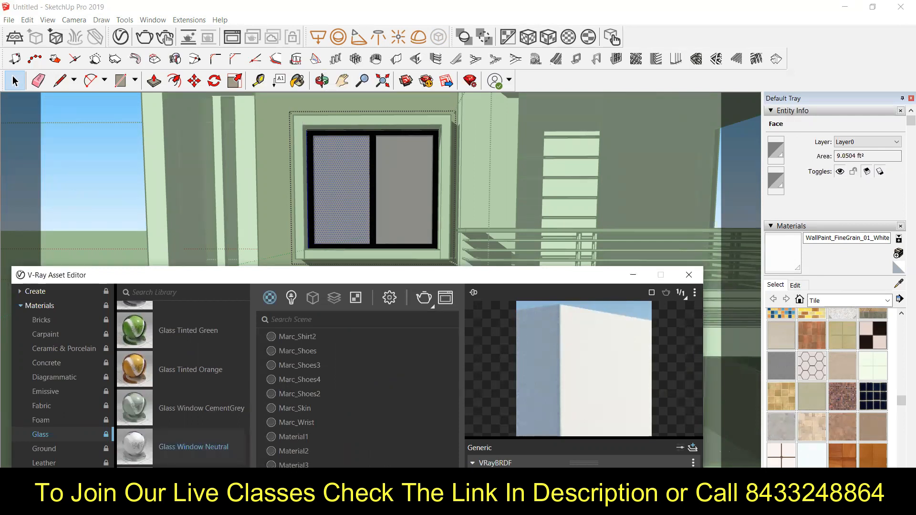
- Apply Glass Window Neutral to the window's right pane and leave the nested groups
{"action": "left_click", "coordinate": [409, 198]}
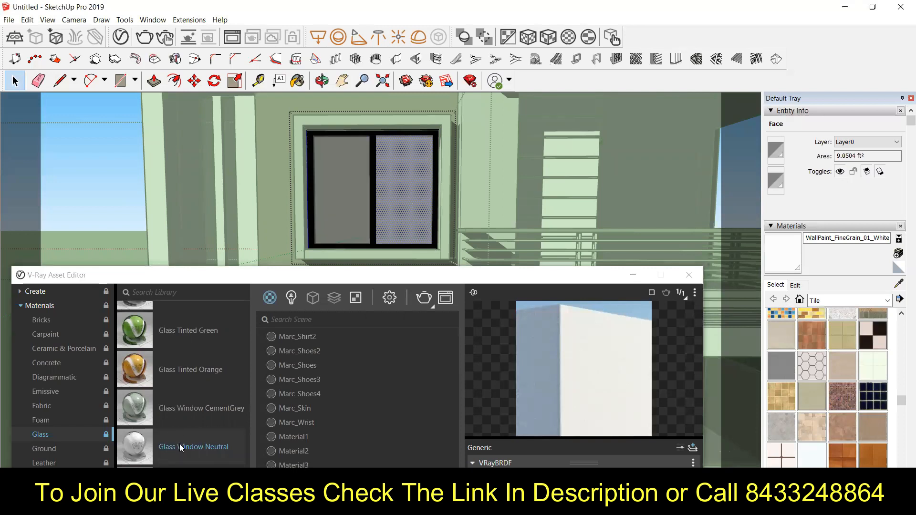
{"action": "right_click", "coordinate": [192, 464]}
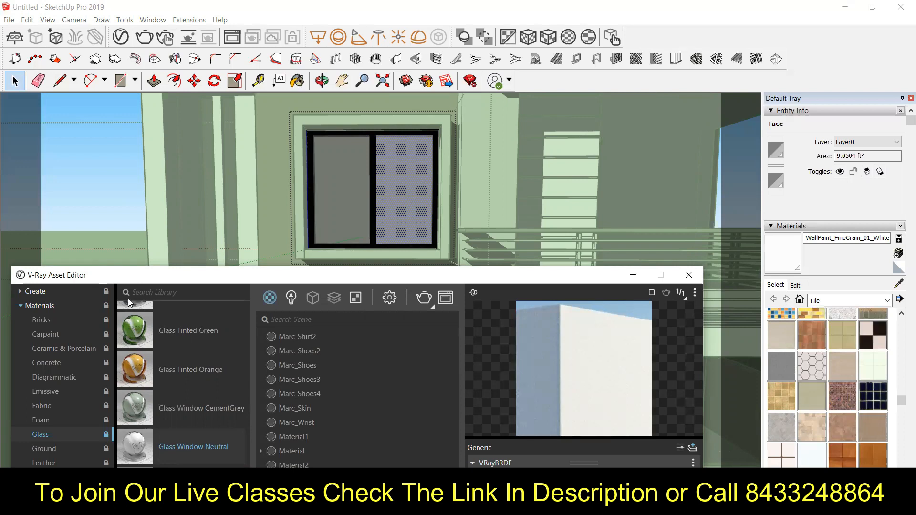
{"action": "scroll", "coordinate": [233, 230], "scroll_direction": "down", "scroll_amount": 5}
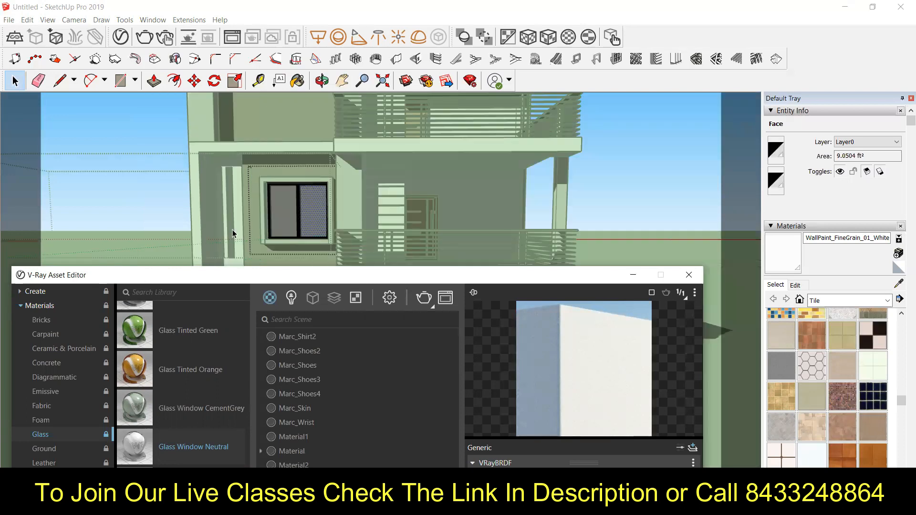
{"action": "left_click", "coordinate": [536, 219]}
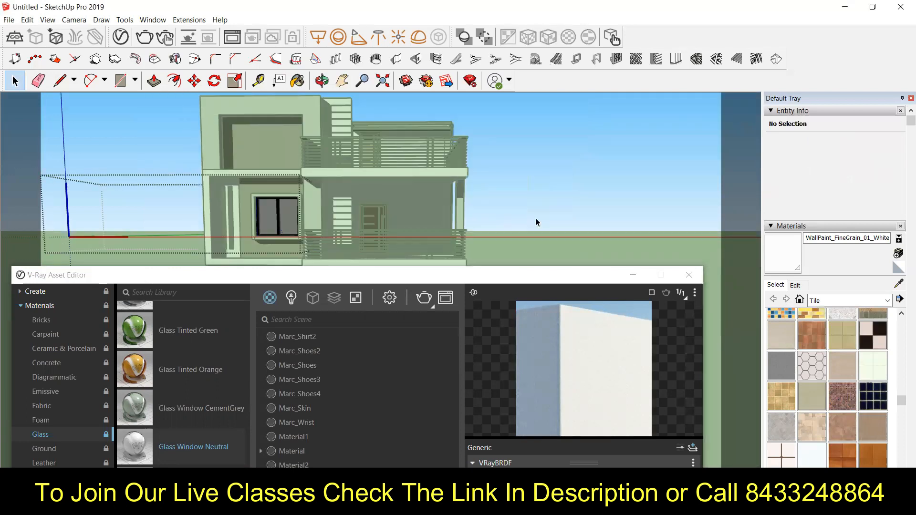
{"action": "left_click", "coordinate": [536, 218]}
- Close the V-Ray Asset Editor and bring the whole house front into view
{"action": "scroll", "coordinate": [327, 197], "scroll_direction": "down", "scroll_amount": 2}
{"action": "left_click", "coordinate": [439, 280]}
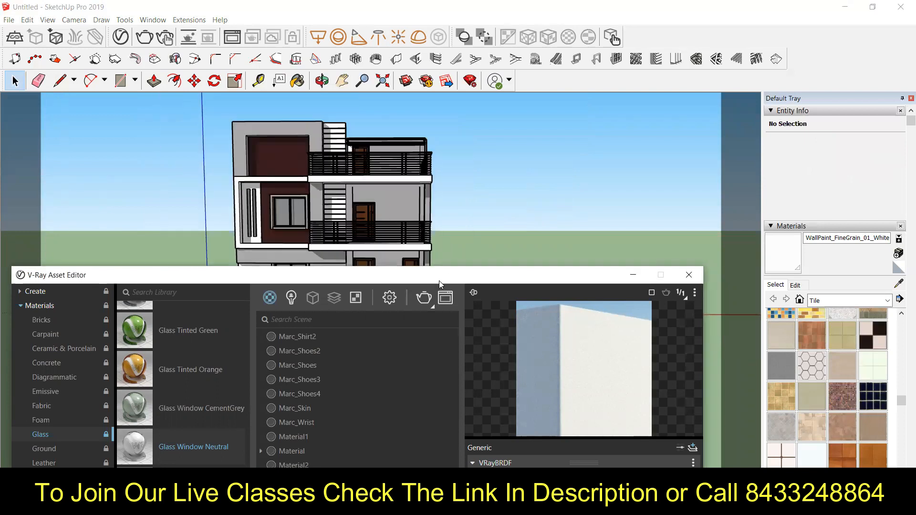
{"action": "left_click_drag", "start_coordinate": [438, 281], "coordinate": [455, 116]}
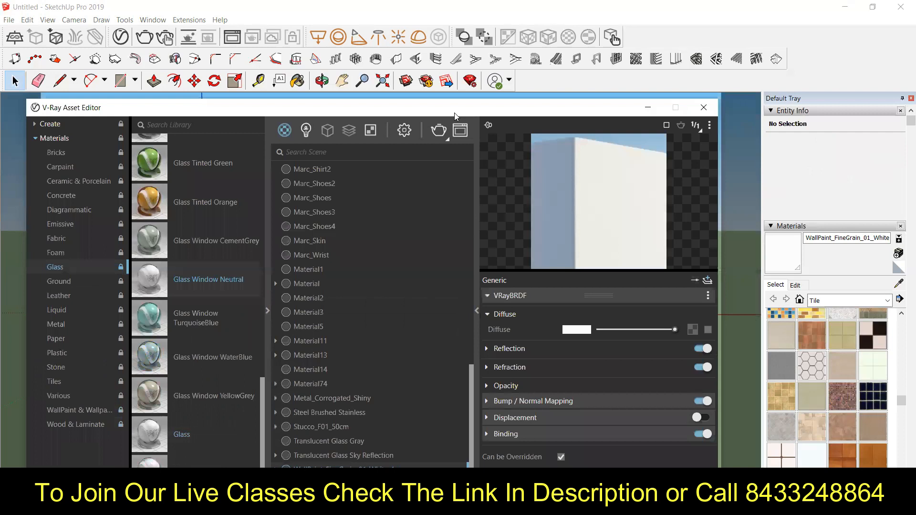
{"action": "left_click", "coordinate": [702, 109]}
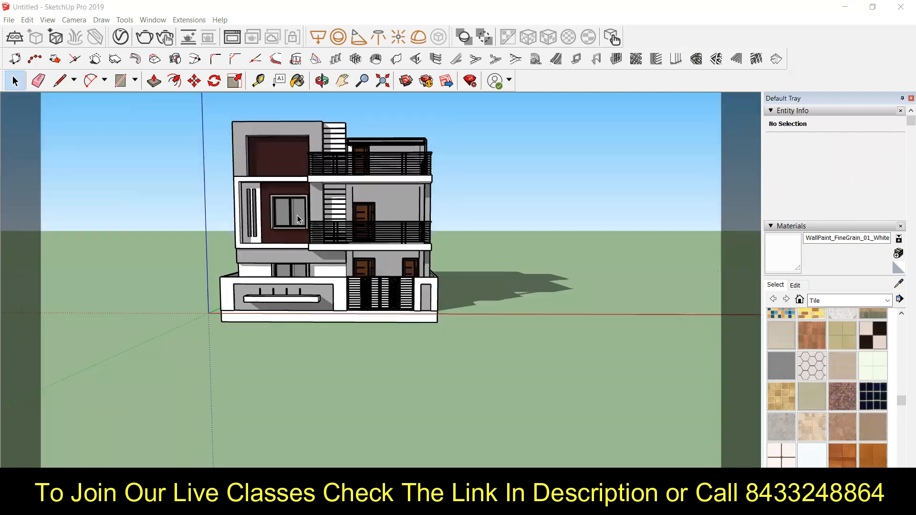
- Draw a small rectangle of about 1.63 ft² on the middle-floor balcony ceiling, in front of the horizontally grooved wall strip
{"action": "scroll", "coordinate": [497, 282], "scroll_direction": "down", "scroll_amount": 1}
{"action": "scroll", "coordinate": [277, 283], "scroll_direction": "down", "scroll_amount": 1}
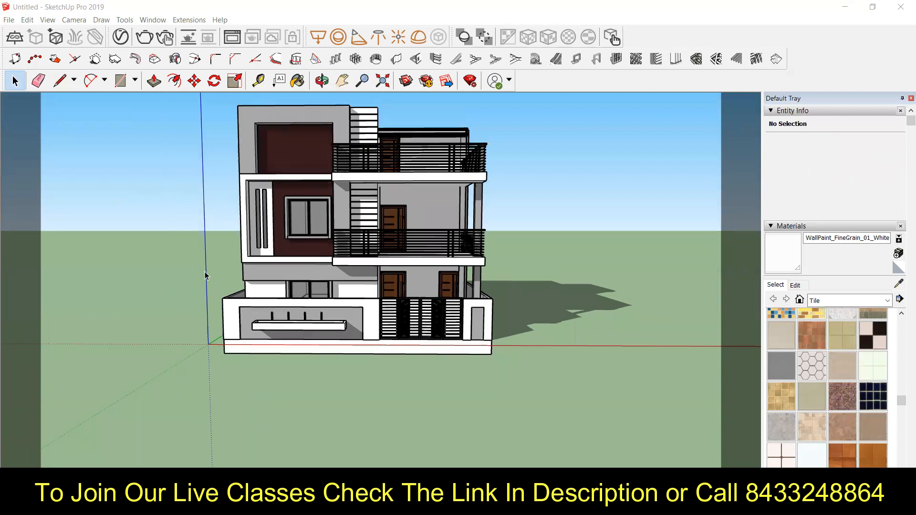
{"action": "left_click", "coordinate": [326, 80]}
{"action": "left_click_drag", "start_coordinate": [343, 267], "coordinate": [322, 269]}
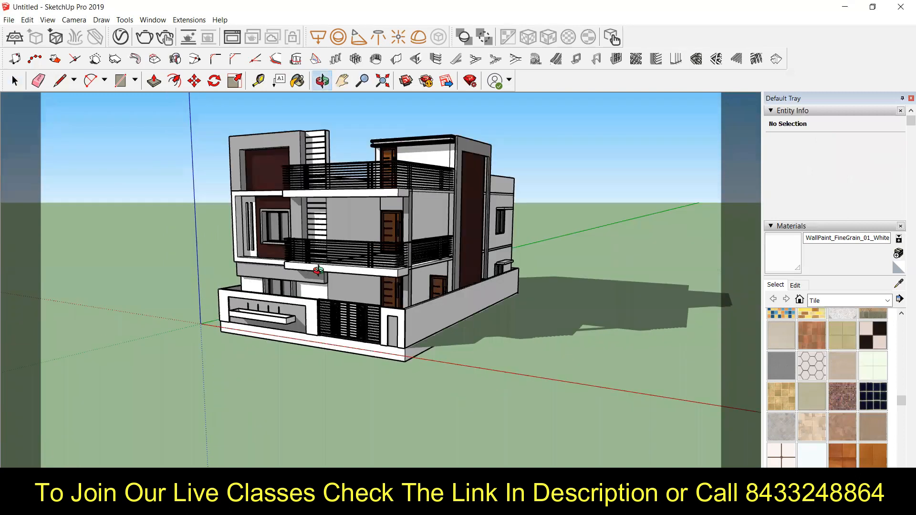
{"action": "left_click_drag", "start_coordinate": [329, 337], "coordinate": [397, 302]}
{"action": "left_click_drag", "start_coordinate": [497, 321], "coordinate": [510, 315]}
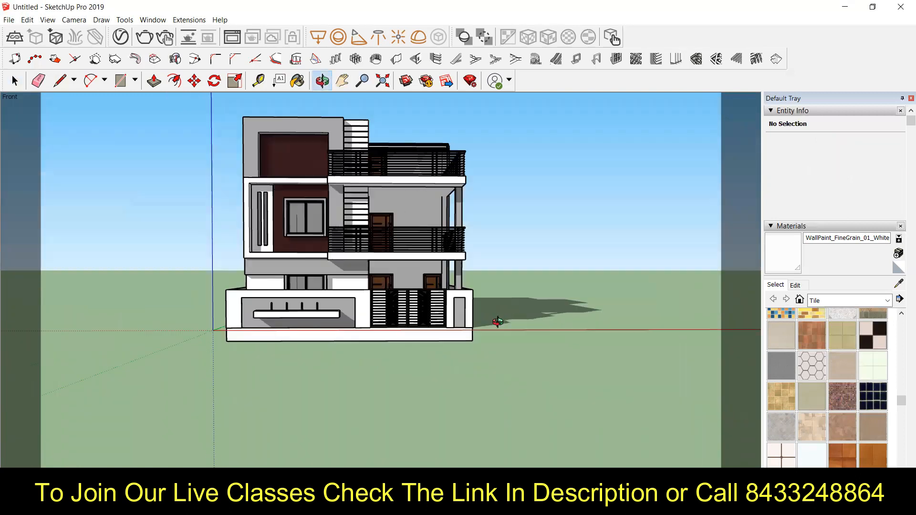
{"action": "scroll", "coordinate": [395, 219], "scroll_direction": "up", "scroll_amount": 5}
{"action": "scroll", "coordinate": [292, 207], "scroll_direction": "down", "scroll_amount": 3}
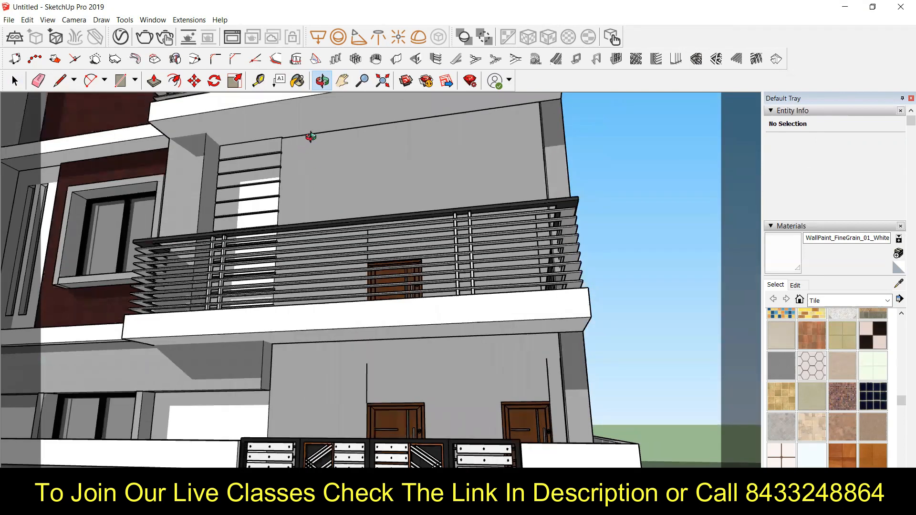
{"action": "scroll", "coordinate": [329, 122], "scroll_direction": "up", "scroll_amount": 2}
{"action": "scroll", "coordinate": [334, 123], "scroll_direction": "up", "scroll_amount": 1}
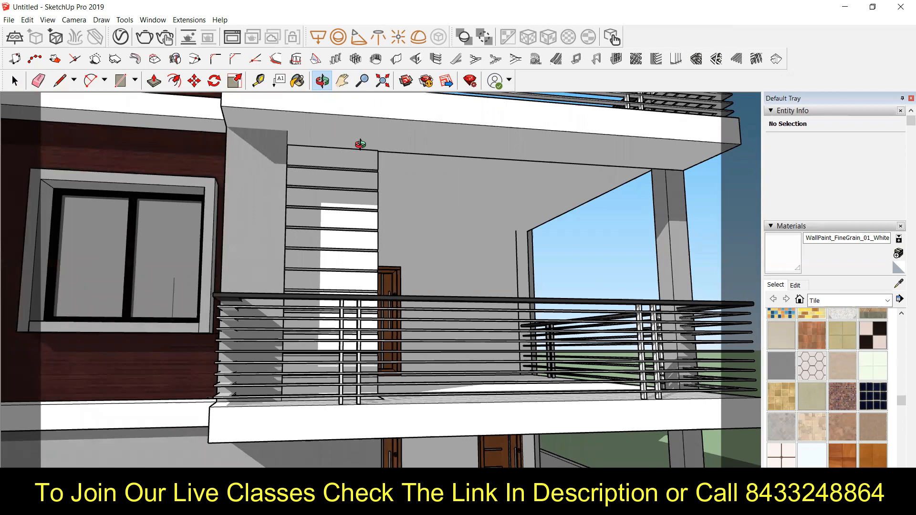
{"action": "scroll", "coordinate": [338, 139], "scroll_direction": "up", "scroll_amount": 2}
{"action": "key", "text": "r"}
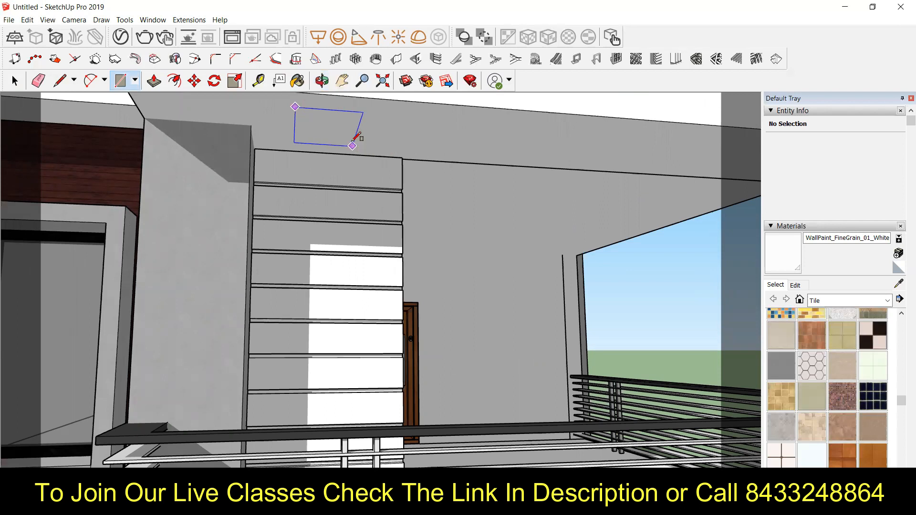
{"action": "left_click", "coordinate": [352, 140]}
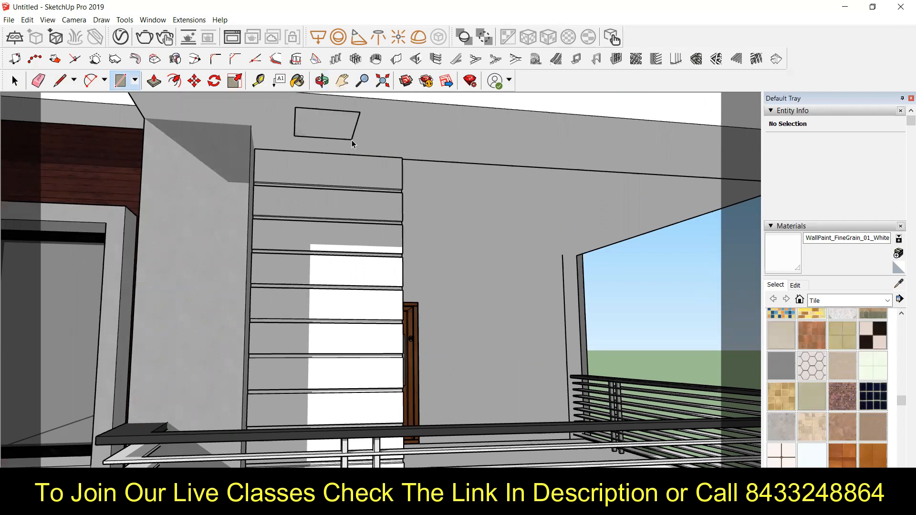
- Select the ceiling rectangle with its edges and make it a group
{"action": "key", "text": "space"}
{"action": "left_click", "coordinate": [318, 122]}
{"action": "scroll", "coordinate": [319, 119], "scroll_direction": "up", "scroll_amount": 2}
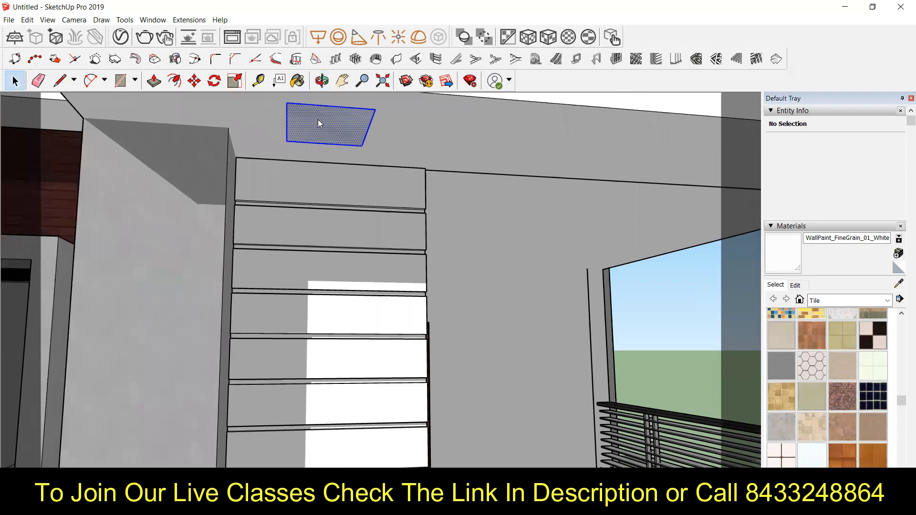
{"action": "right_click", "coordinate": [318, 120]}
{"action": "left_click", "coordinate": [355, 210]}
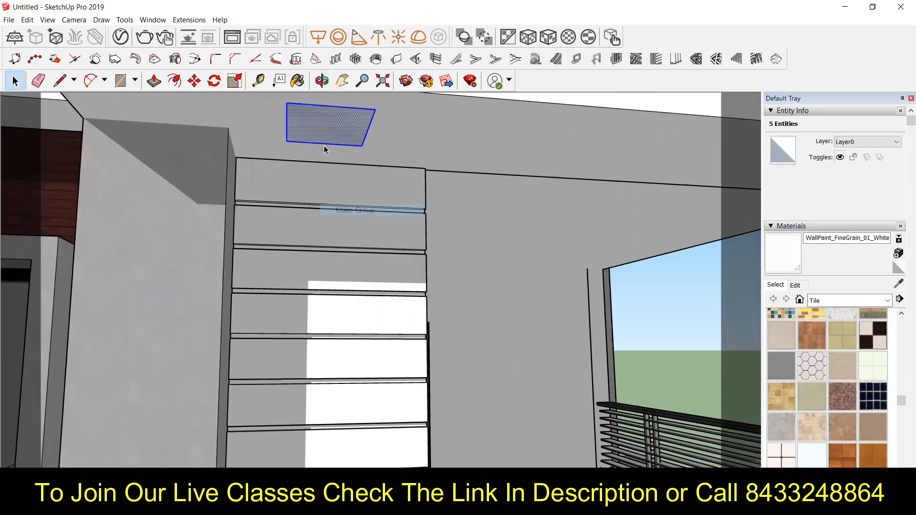
- Inside the rectangle's group, extrude the face slightly downward with Push/Pull to form a thin light-fixture box
{"action": "double_click", "coordinate": [319, 125]}
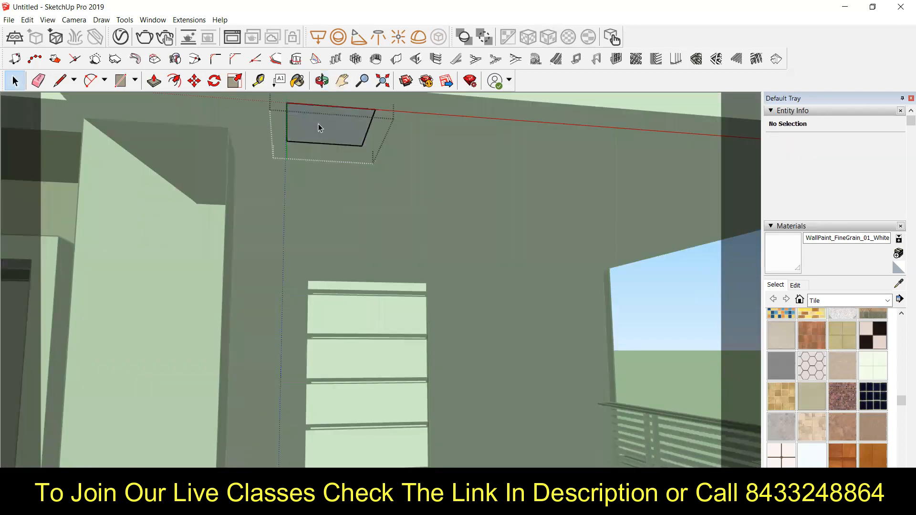
{"action": "key", "text": "p"}
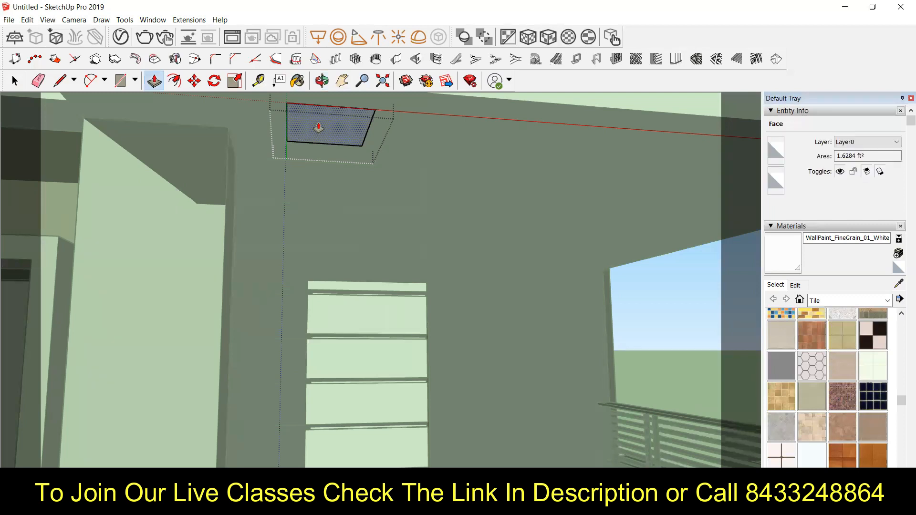
{"action": "left_click", "coordinate": [318, 127]}
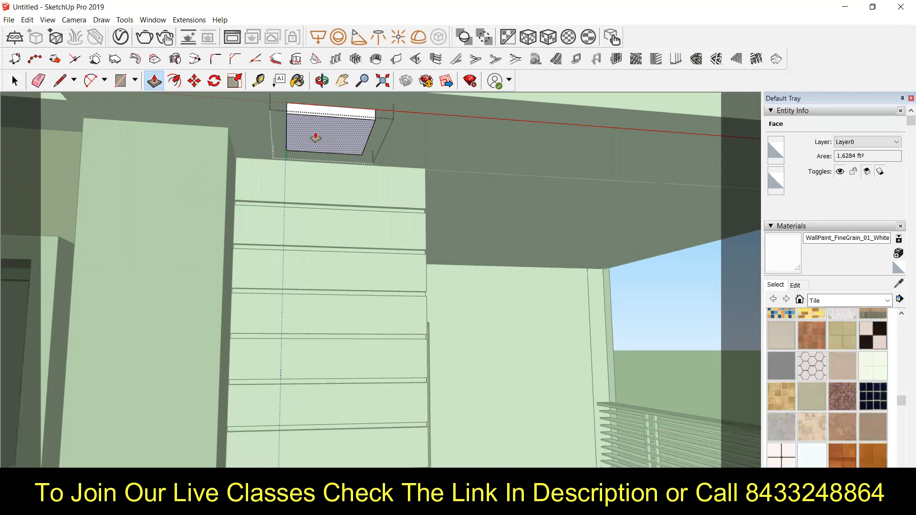
{"action": "left_click", "coordinate": [315, 137]}
{"action": "key", "text": "space"}
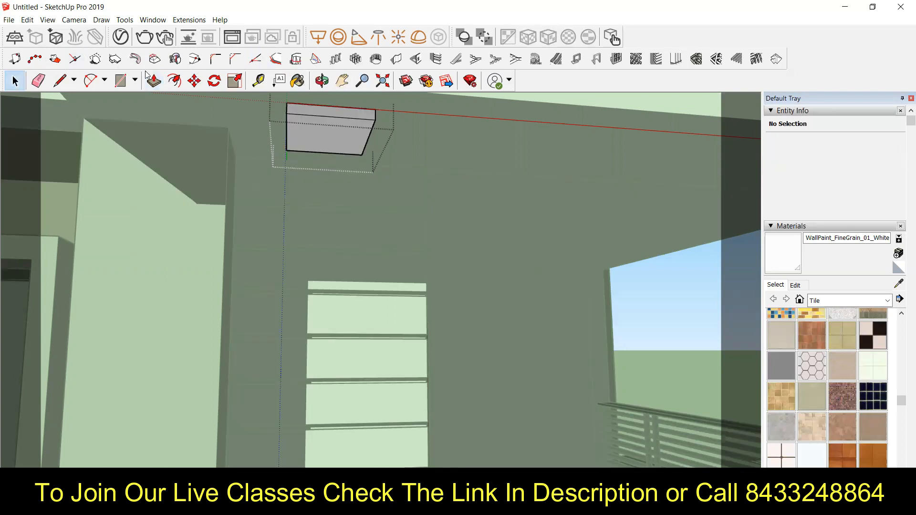
- Offset the underside of the fixture box inward to outline an inner rectangle of about 134 in²
{"action": "left_click", "coordinate": [174, 81]}
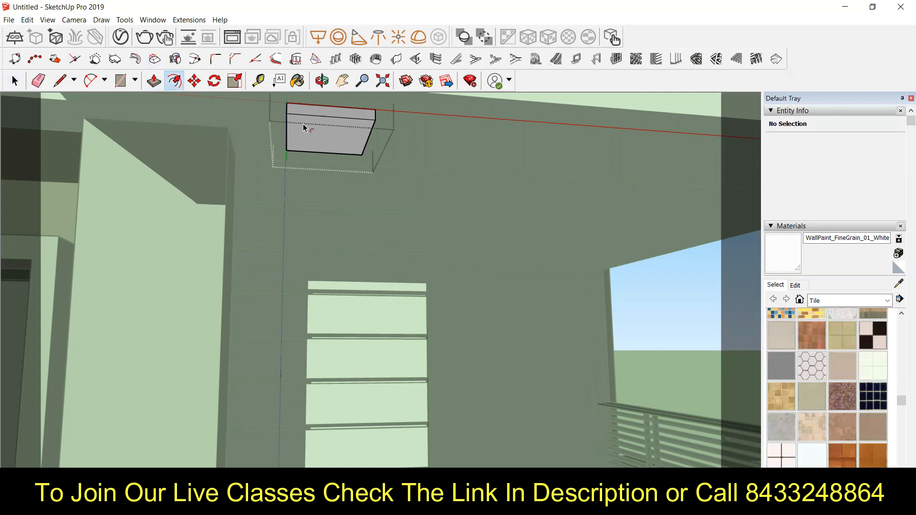
{"action": "scroll", "coordinate": [304, 127], "scroll_direction": "up", "scroll_amount": 1}
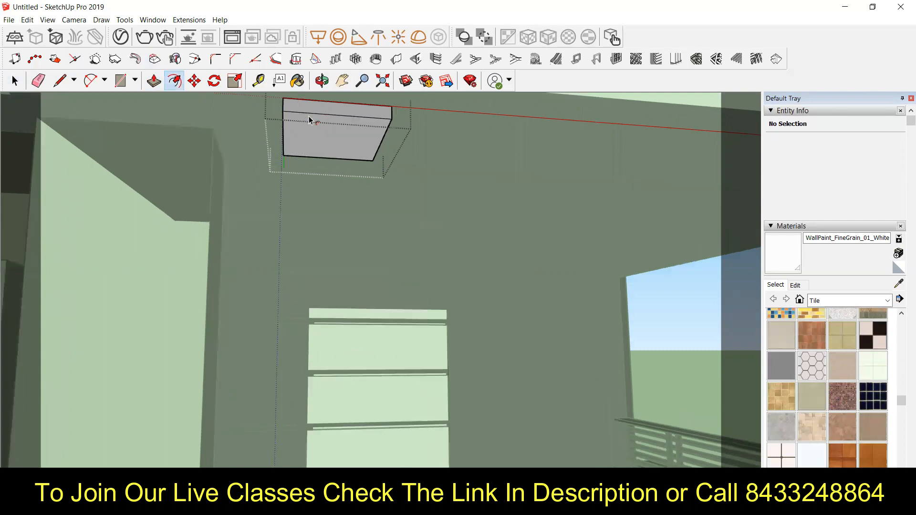
{"action": "left_click", "coordinate": [308, 123]}
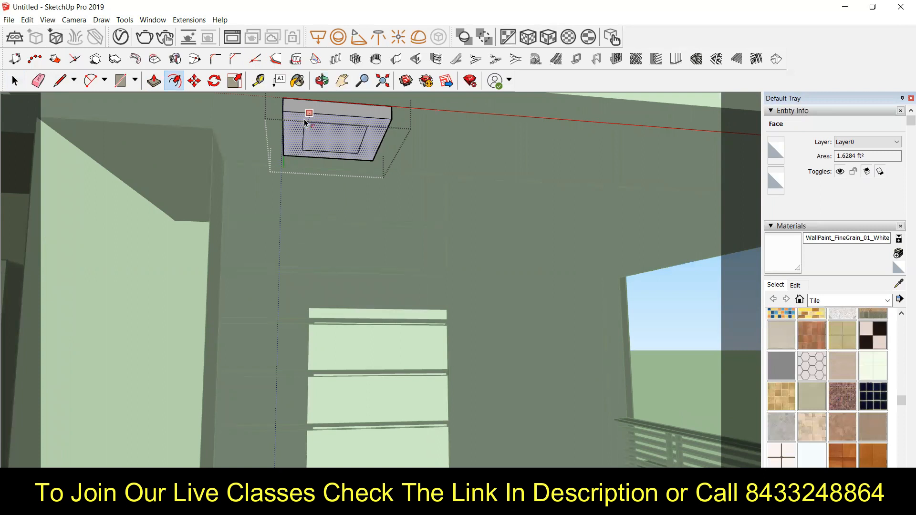
{"action": "key", "text": "Escape"}
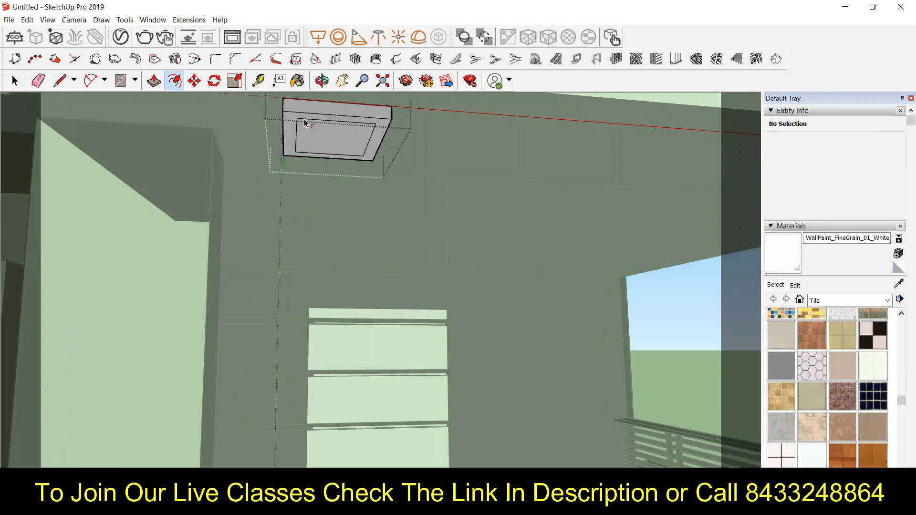
- Push the inner rectangle of the fixture up into the box to form a recess with a raised rim
{"action": "key", "text": "space"}
{"action": "left_click", "coordinate": [326, 133]}
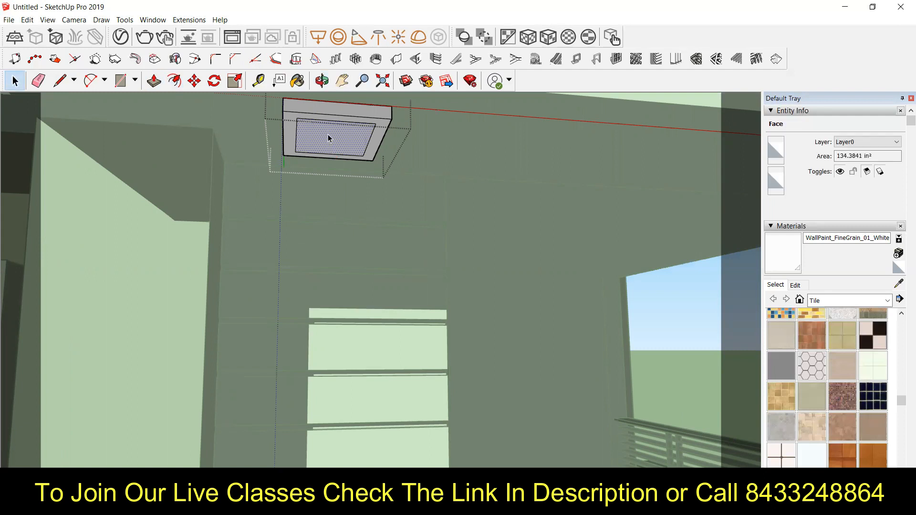
{"action": "key", "text": "p"}
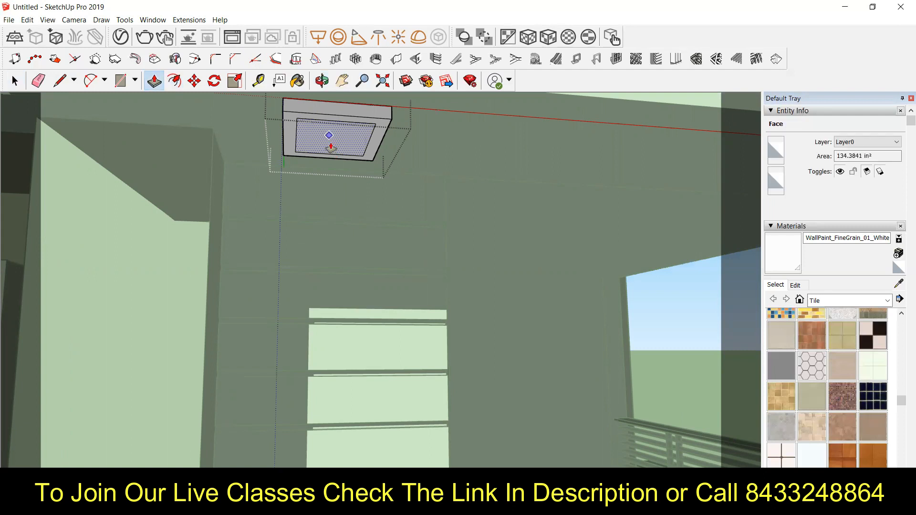
{"action": "left_click_drag", "start_coordinate": [331, 144], "coordinate": [332, 136]}
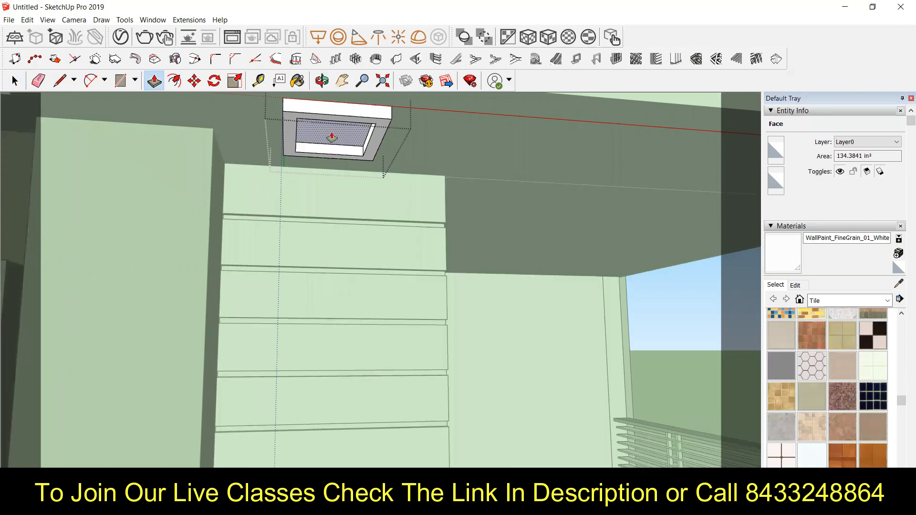
{"action": "key", "text": "space"}
- Place a V-Ray Rectangle Light inside the fixture's recess, spanning it from corner to opposite corner
{"action": "scroll", "coordinate": [315, 136], "scroll_direction": "down", "scroll_amount": 2}
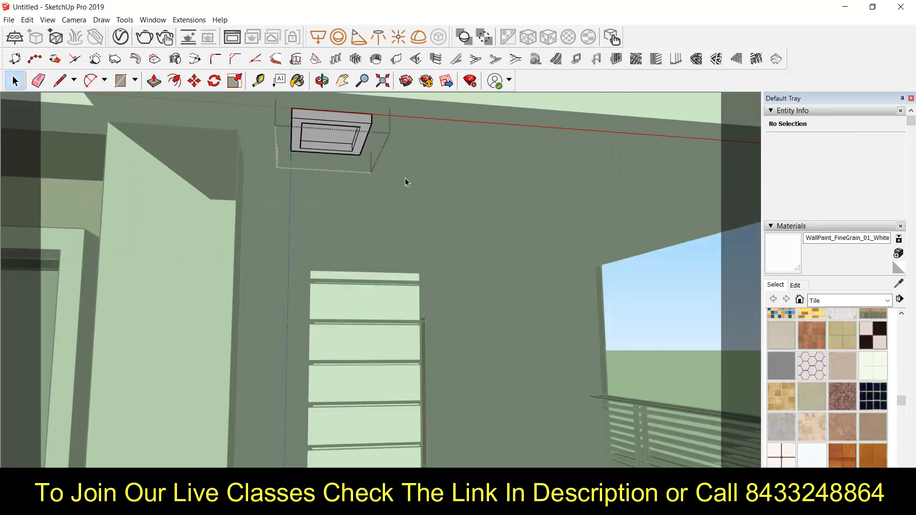
{"action": "scroll", "coordinate": [591, 281], "scroll_direction": "down", "scroll_amount": 2}
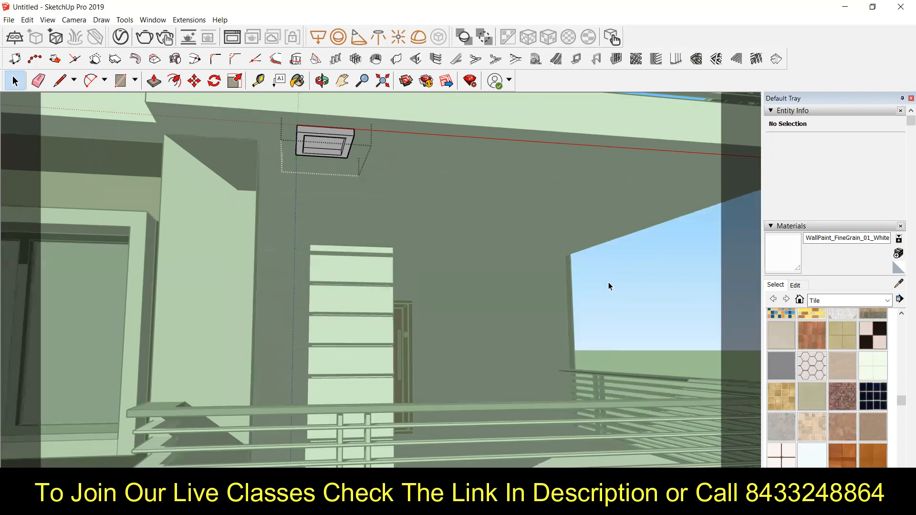
{"action": "scroll", "coordinate": [355, 137], "scroll_direction": "up", "scroll_amount": 2}
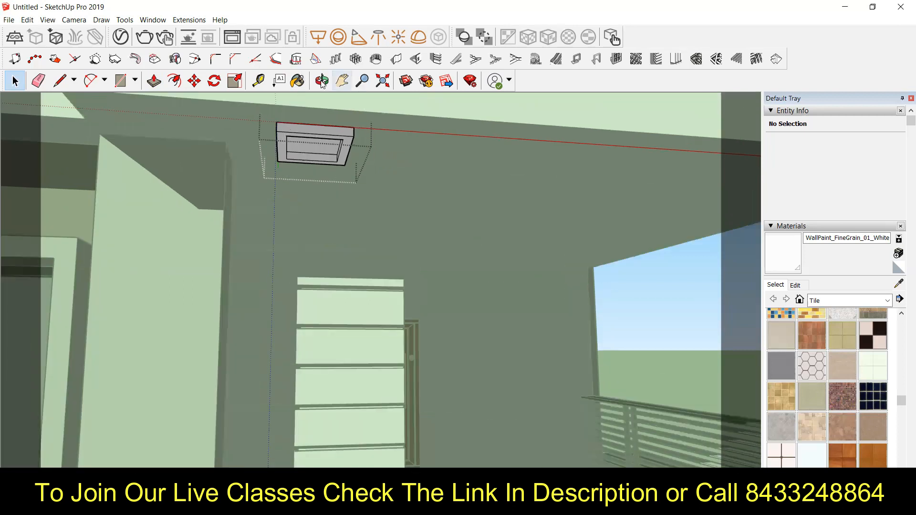
{"action": "left_click", "coordinate": [322, 81]}
{"action": "left_click_drag", "start_coordinate": [312, 113], "coordinate": [317, 221]}
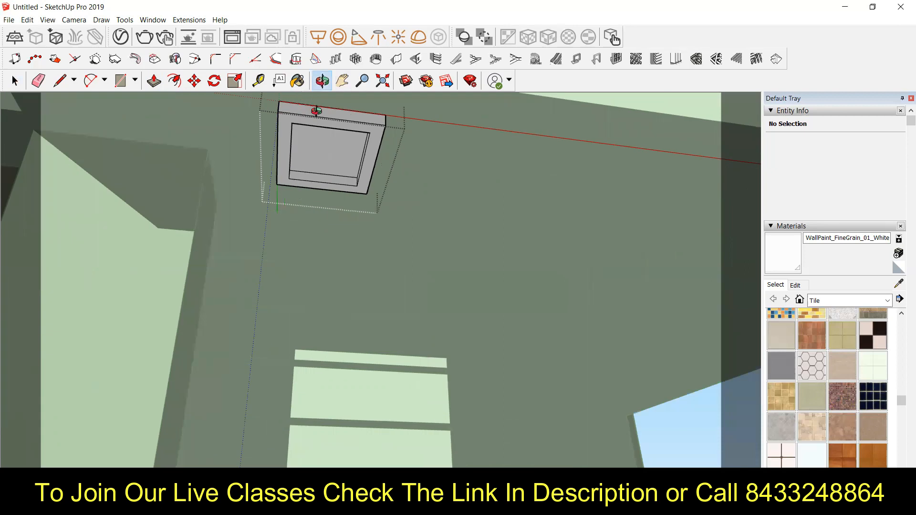
{"action": "scroll", "coordinate": [309, 136], "scroll_direction": "up", "scroll_amount": 3}
{"action": "scroll", "coordinate": [370, 299], "scroll_direction": "up", "scroll_amount": 2}
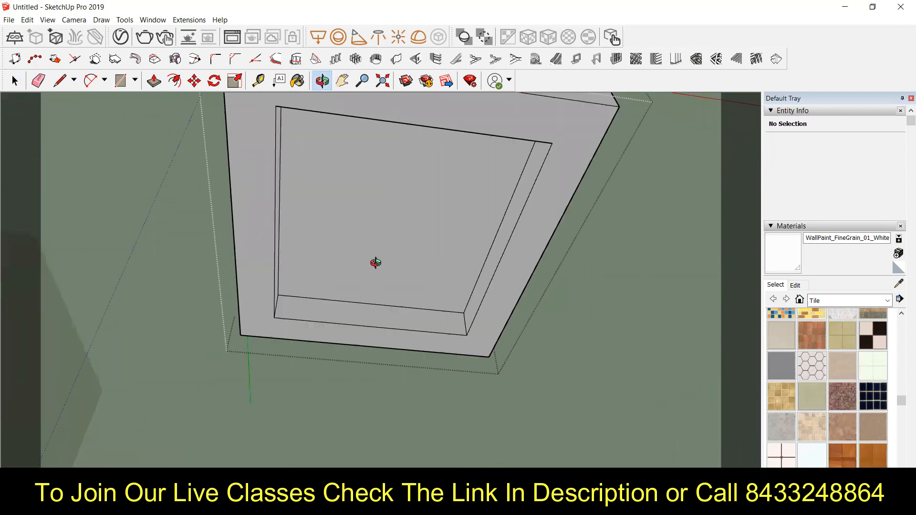
{"action": "scroll", "coordinate": [373, 265], "scroll_direction": "up", "scroll_amount": 2}
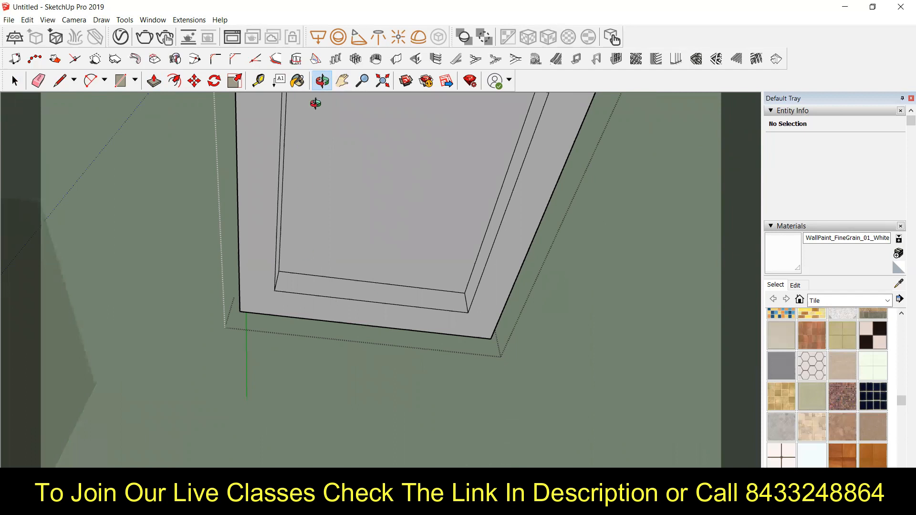
{"action": "scroll", "coordinate": [317, 103], "scroll_direction": "down", "scroll_amount": 3}
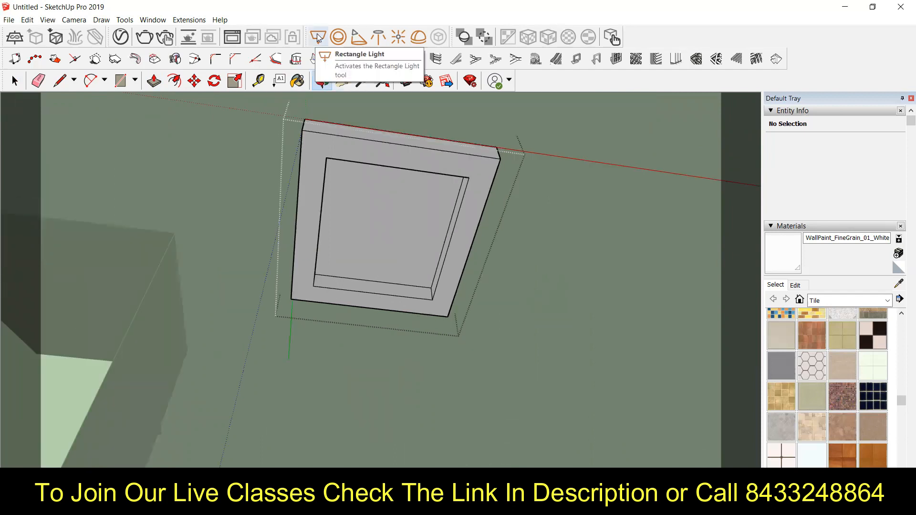
{"action": "left_click", "coordinate": [317, 33]}
{"action": "scroll", "coordinate": [418, 208], "scroll_direction": "up", "scroll_amount": 2}
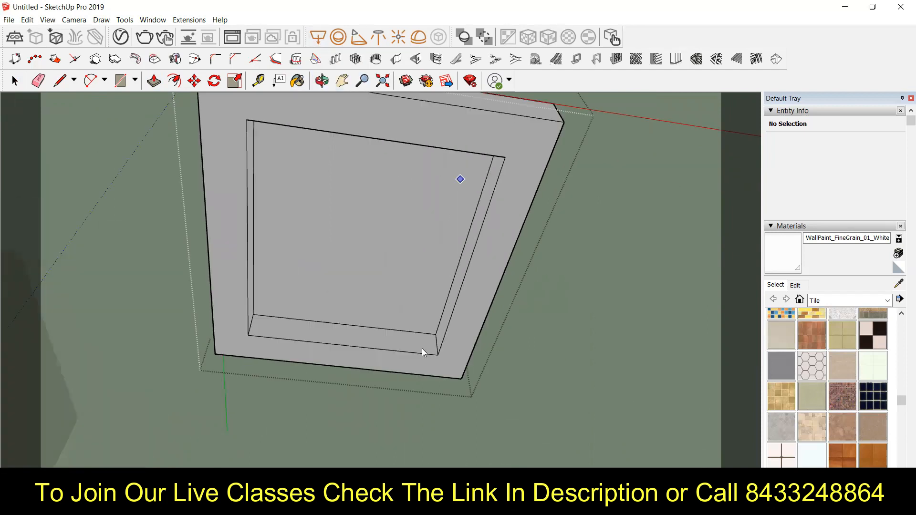
{"action": "scroll", "coordinate": [422, 352], "scroll_direction": "up", "scroll_amount": 1}
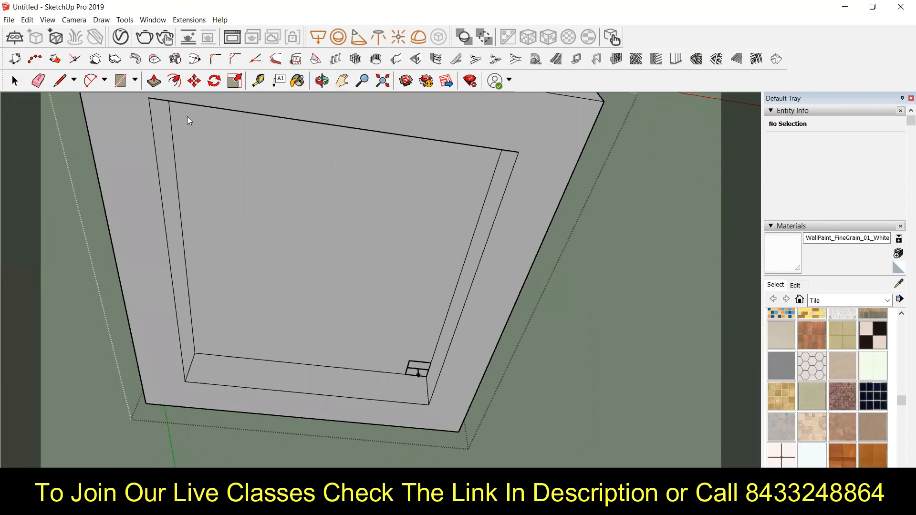
{"action": "left_click", "coordinate": [171, 101]}
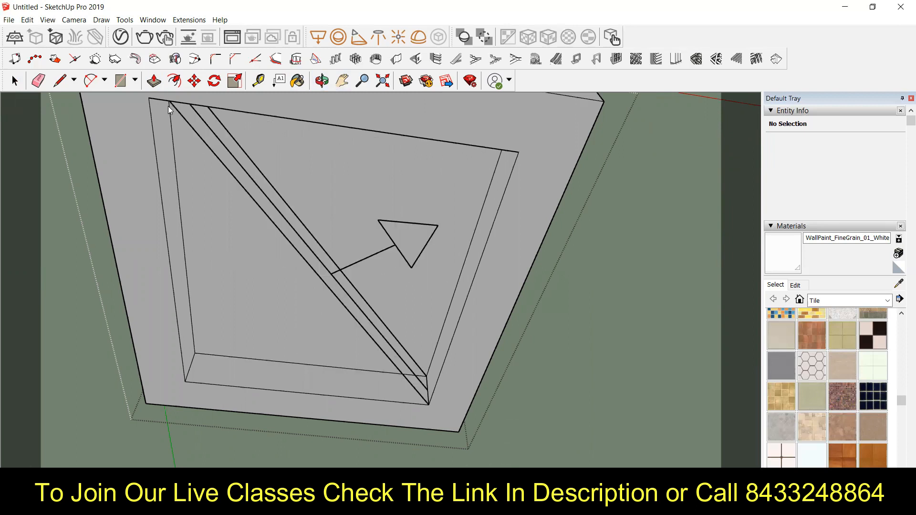
- Leave the fixture's group and bring the light fixture under the balcony slab into close view
{"action": "scroll", "coordinate": [300, 216], "scroll_direction": "down", "scroll_amount": 2}
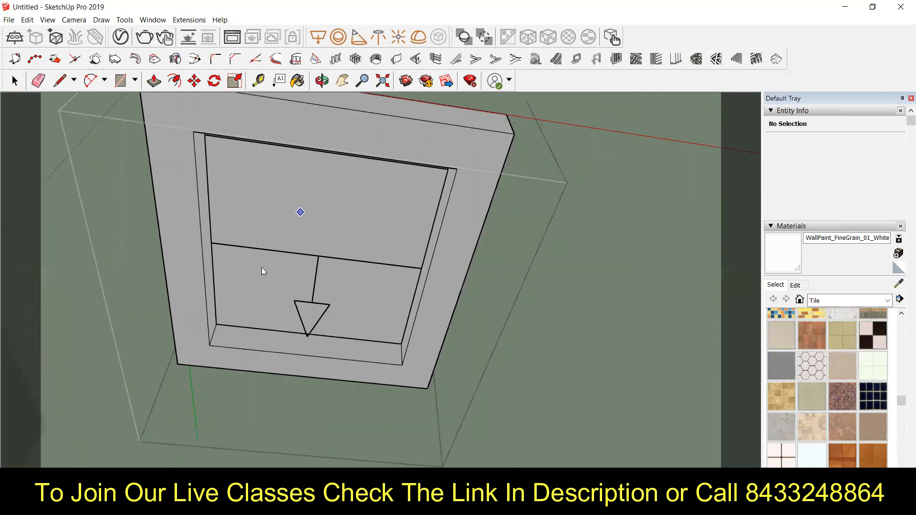
{"action": "scroll", "coordinate": [261, 267], "scroll_direction": "down", "scroll_amount": 3}
{"action": "scroll", "coordinate": [231, 231], "scroll_direction": "down", "scroll_amount": 3}
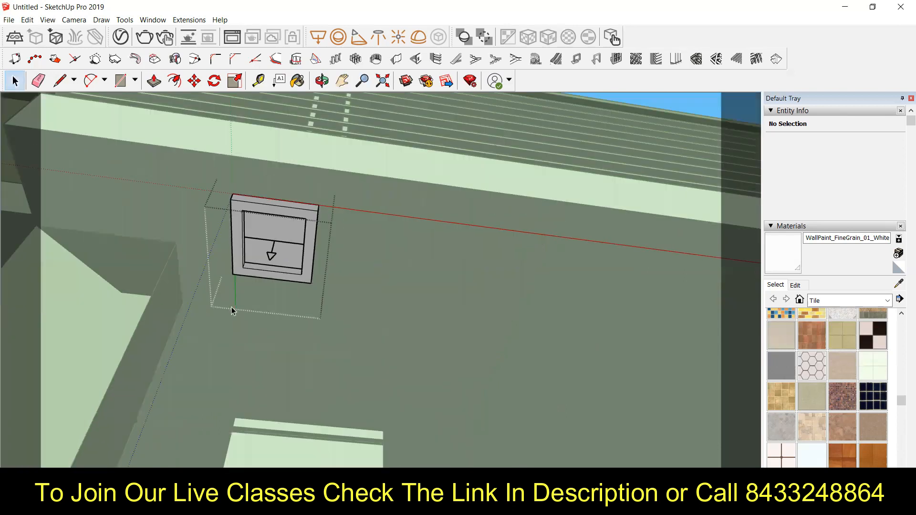
{"action": "scroll", "coordinate": [243, 331], "scroll_direction": "down", "scroll_amount": 3}
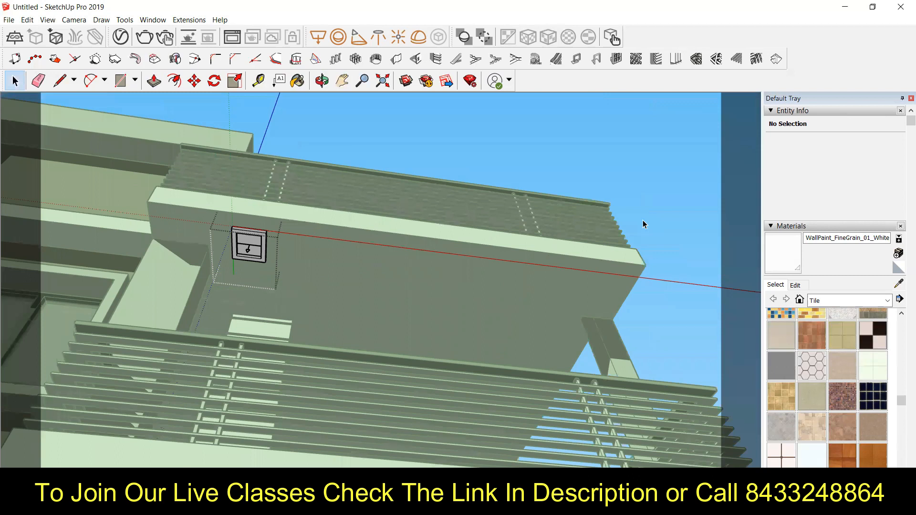
{"action": "left_click", "coordinate": [285, 136]}
{"action": "left_click", "coordinate": [322, 81]}
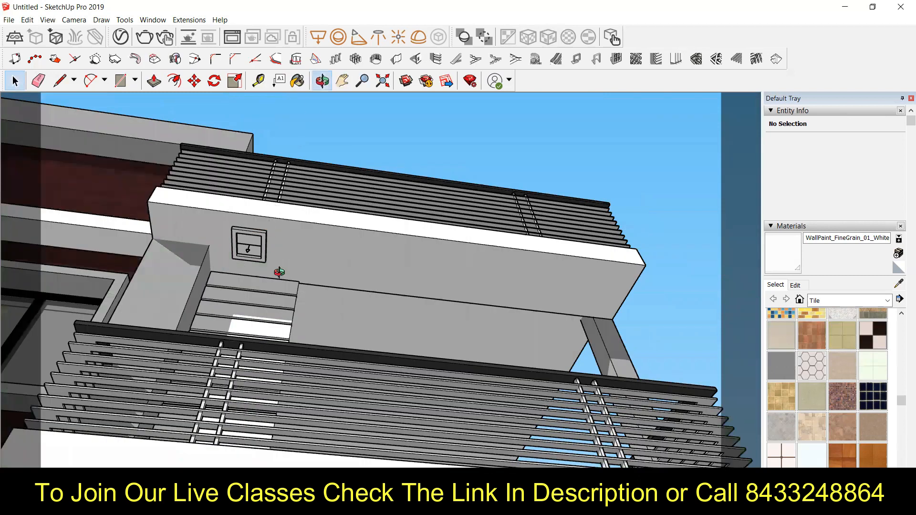
{"action": "left_click_drag", "start_coordinate": [279, 271], "coordinate": [315, 268]}
{"action": "key", "text": "space"}
{"action": "scroll", "coordinate": [212, 233], "scroll_direction": "up", "scroll_amount": 3}
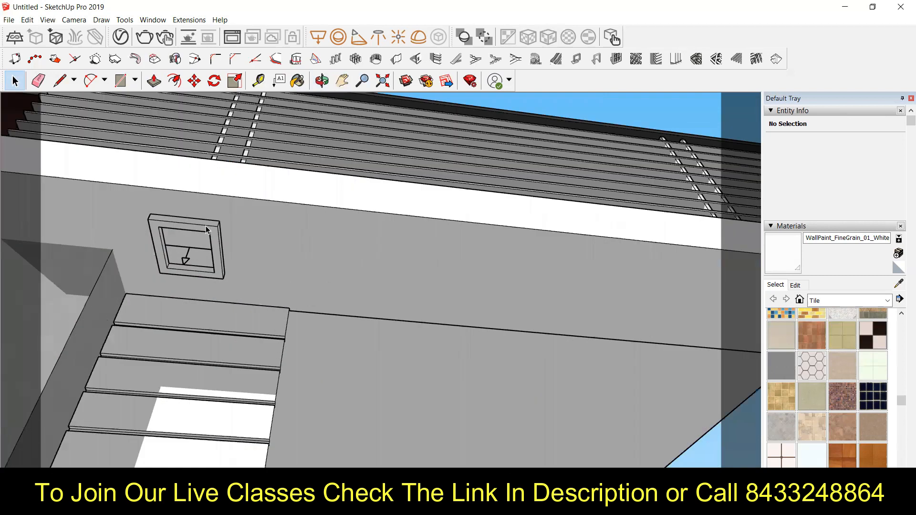
- Copy the light fixture group along the underside of the balcony slab and repeat the copy with x2 at equal spacing
{"action": "left_click", "coordinate": [207, 230]}
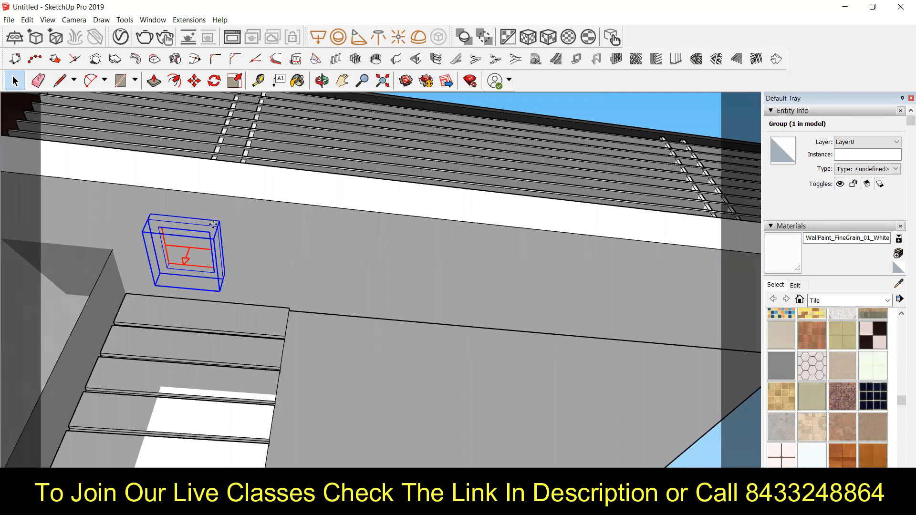
{"action": "key", "text": "m"}
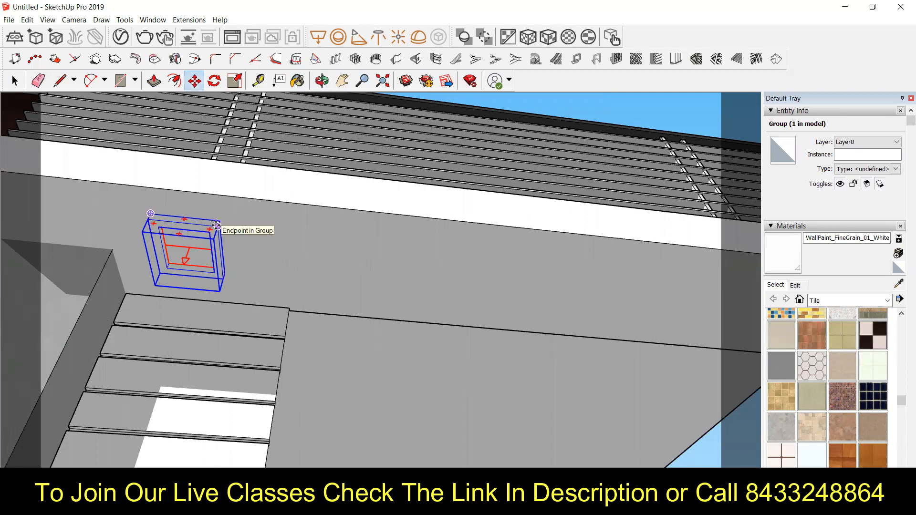
{"action": "left_click", "coordinate": [216, 226]}
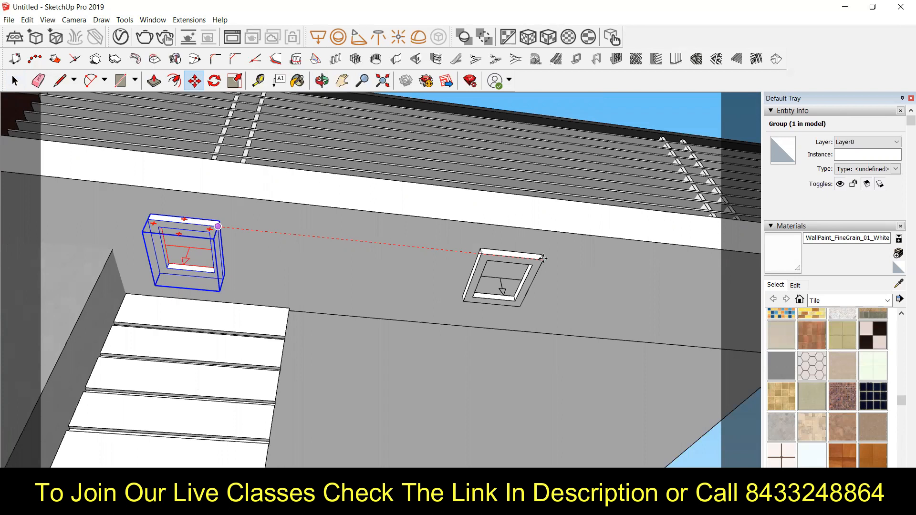
{"action": "left_click", "coordinate": [543, 258]}
{"action": "scroll", "coordinate": [265, 254], "scroll_direction": "down", "scroll_amount": 2}
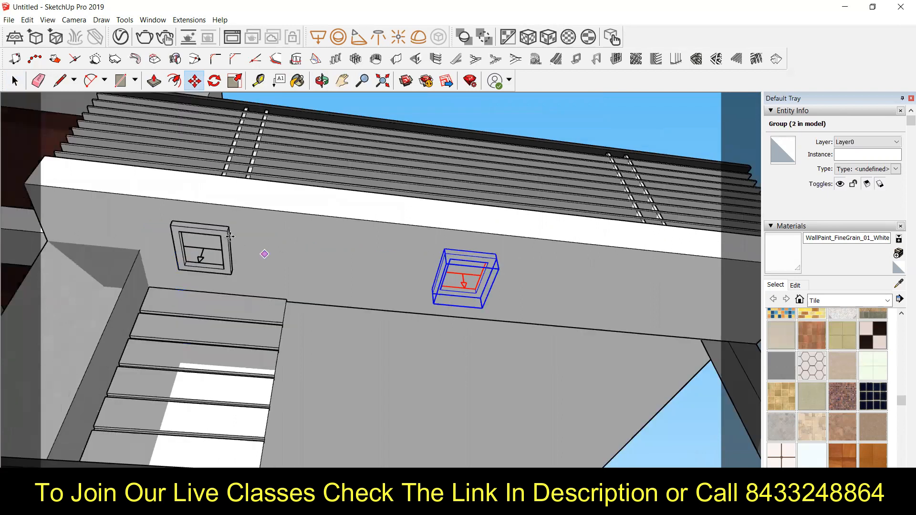
{"action": "scroll", "coordinate": [231, 233], "scroll_direction": "down", "scroll_amount": 1}
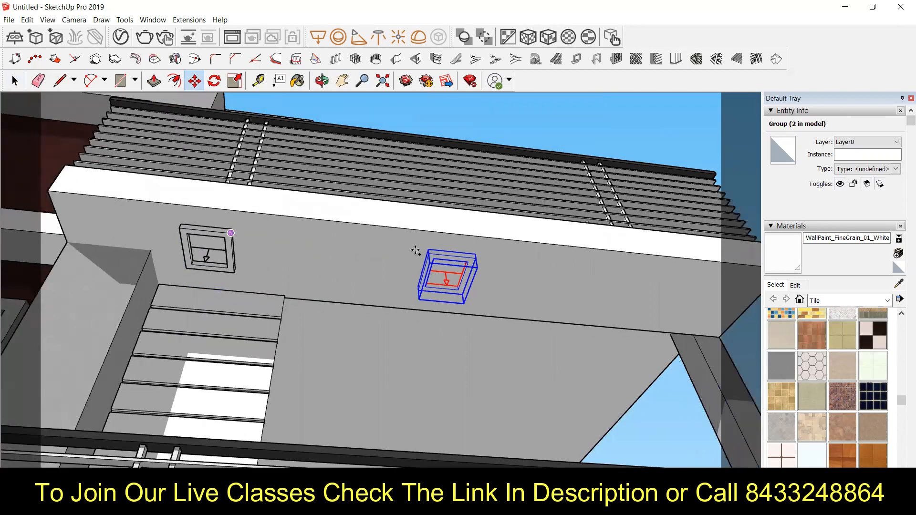
{"action": "type", "text": "x2"}
{"action": "key", "text": "Return"}
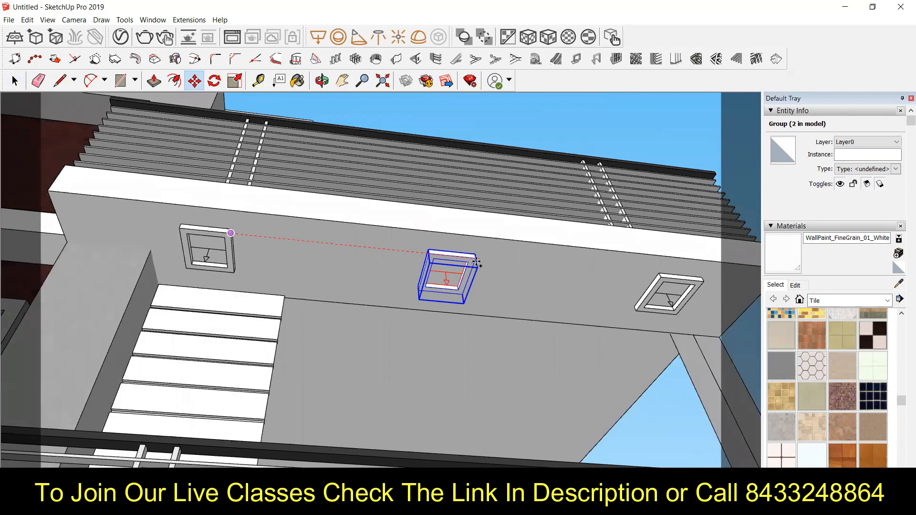
{"action": "scroll", "coordinate": [214, 277], "scroll_direction": "down", "scroll_amount": 2}
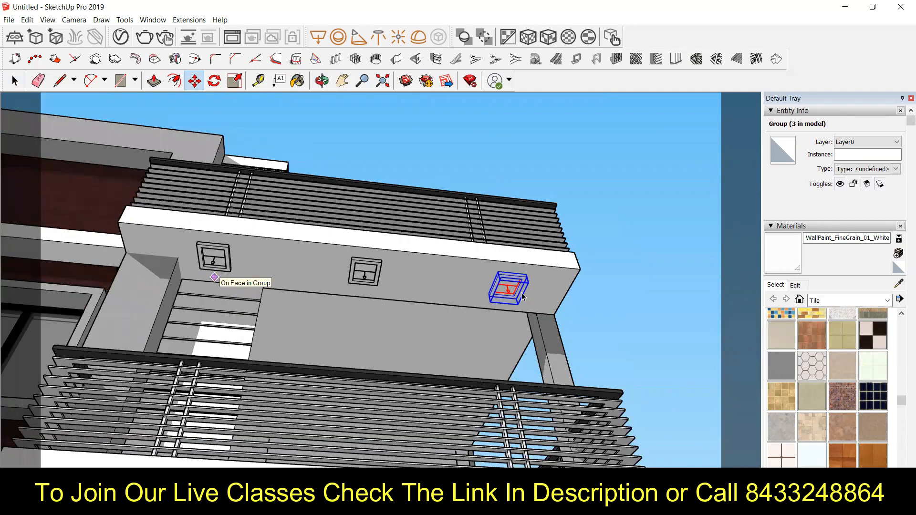
{"action": "key", "text": "space"}
{"action": "left_click", "coordinate": [418, 119]}
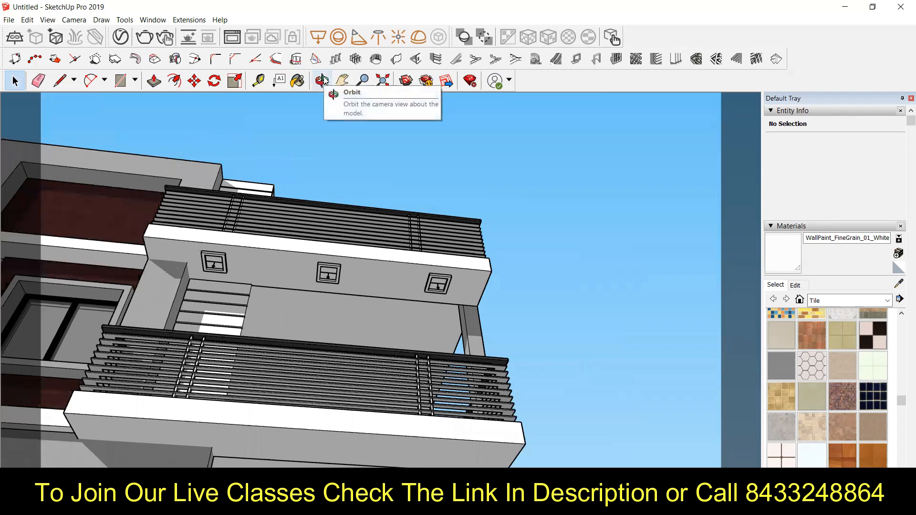
- Orbit to the front of the house and start an interactive V-Ray render showing the balcony lights
{"action": "left_click", "coordinate": [322, 80]}
{"action": "left_click_drag", "start_coordinate": [325, 198], "coordinate": [306, 231]}
{"action": "left_click_drag", "start_coordinate": [231, 252], "coordinate": [193, 244]}
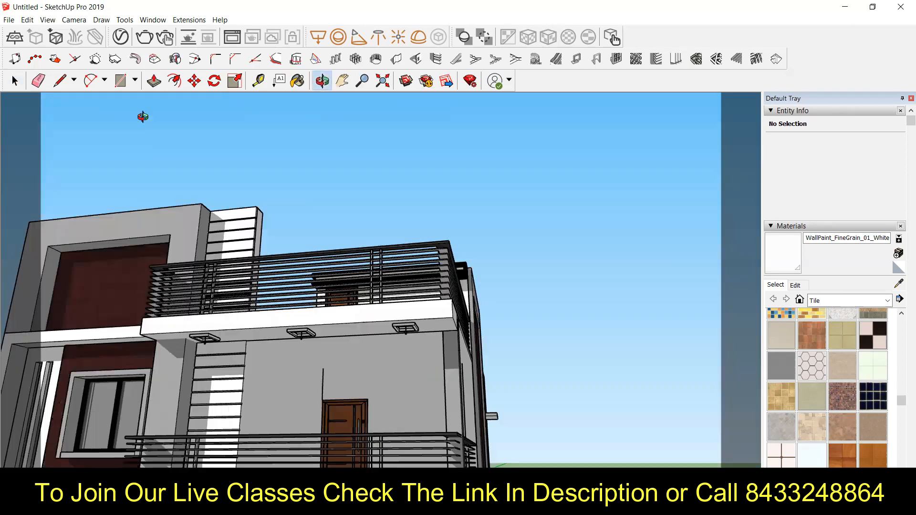
{"action": "left_click", "coordinate": [164, 38]}
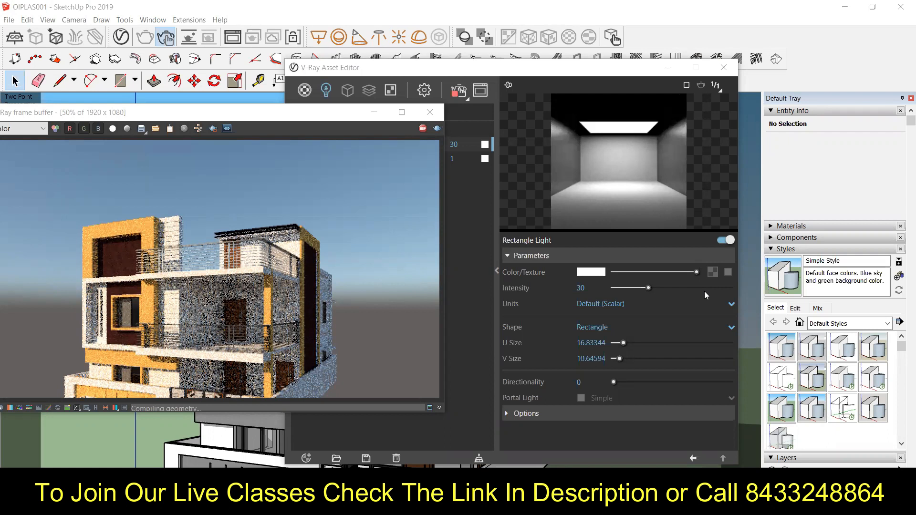
{"action": "scroll", "coordinate": [224, 458], "scroll_direction": "up", "scroll_amount": 3}
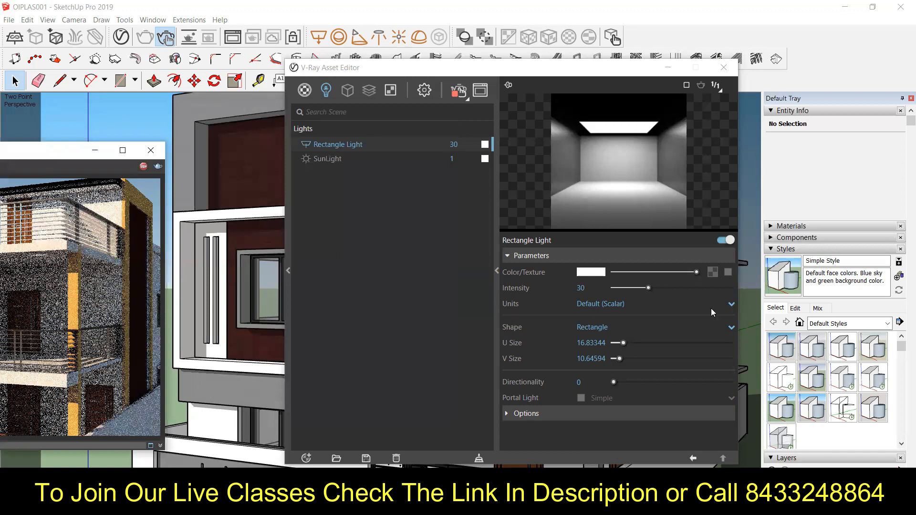
- Set the Rectangle Light's units to Radiant power (W) and its intensity to 60
{"action": "left_click", "coordinate": [732, 304]}
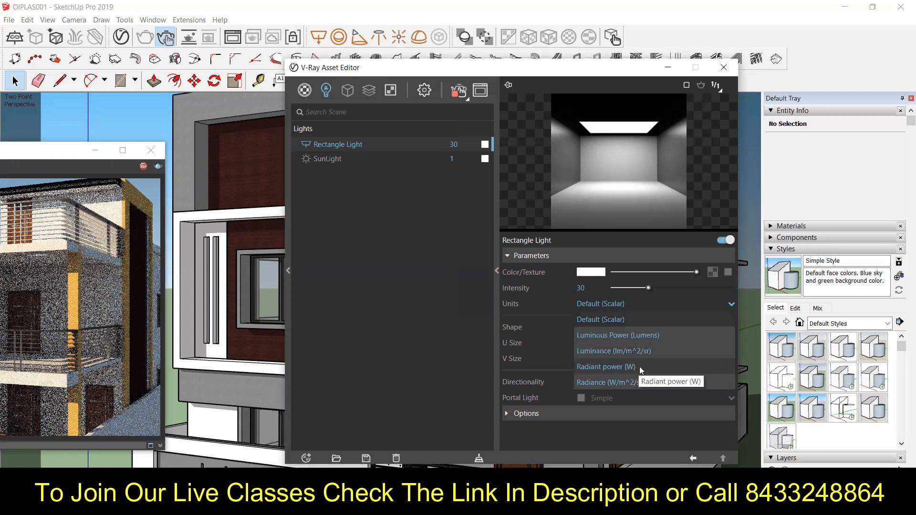
{"action": "left_click", "coordinate": [640, 370]}
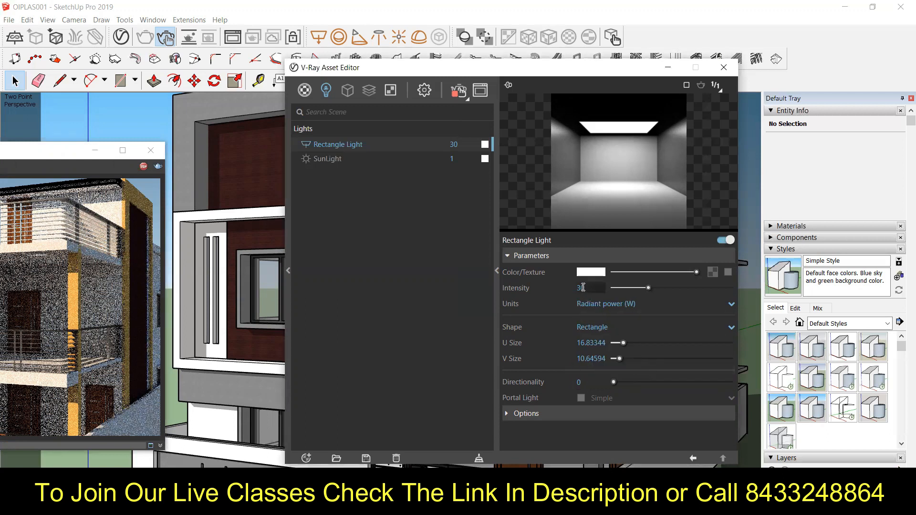
{"action": "left_click", "coordinate": [562, 287]}
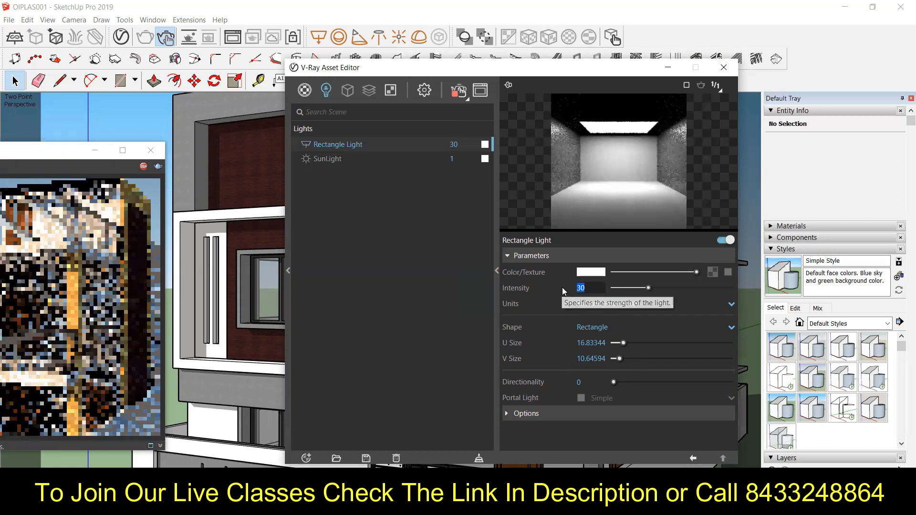
{"action": "type", "text": "60"}
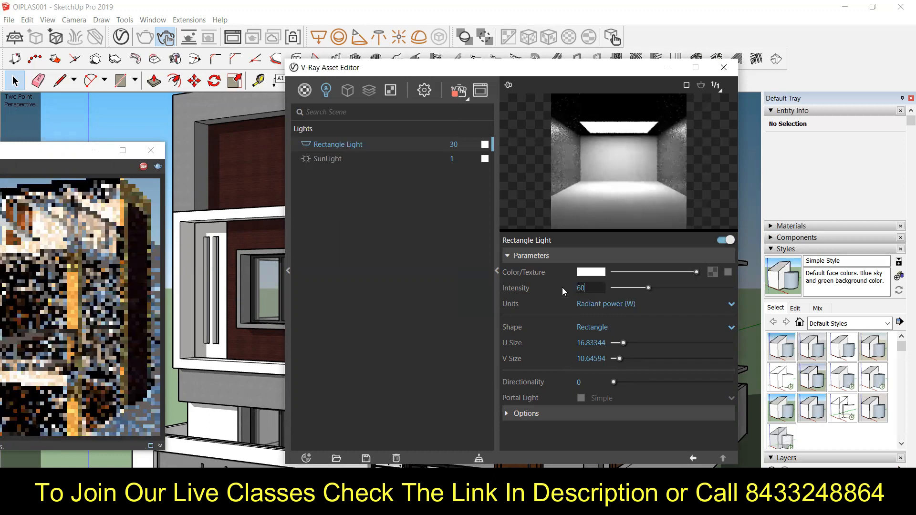
{"action": "key", "text": "Return"}
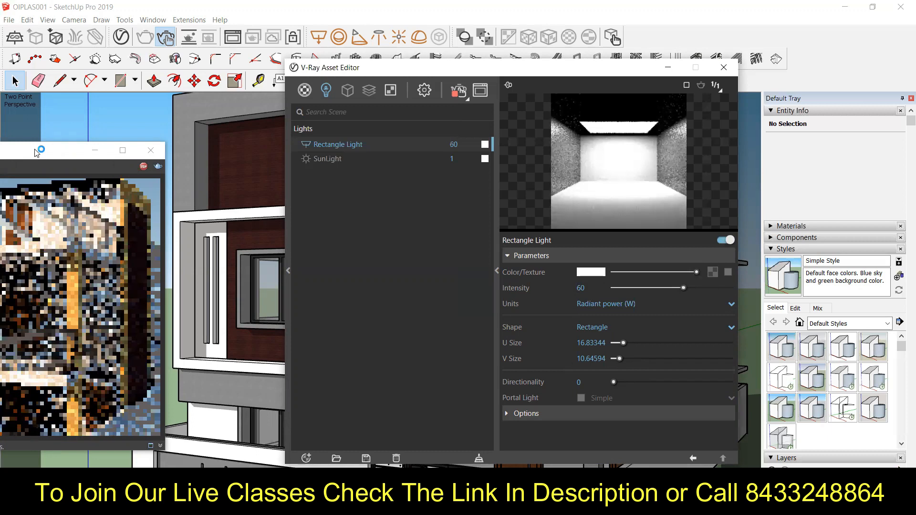
- Bring the V-Ray frame buffer into full view to check the balcony lighting, and close it
{"action": "left_click_drag", "start_coordinate": [37, 153], "coordinate": [55, 154]}
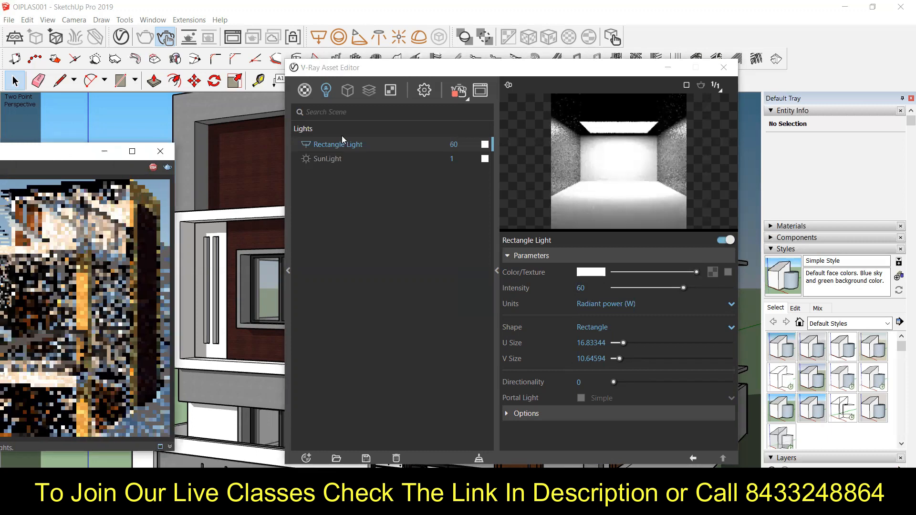
{"action": "left_click_drag", "start_coordinate": [55, 154], "coordinate": [343, 140]}
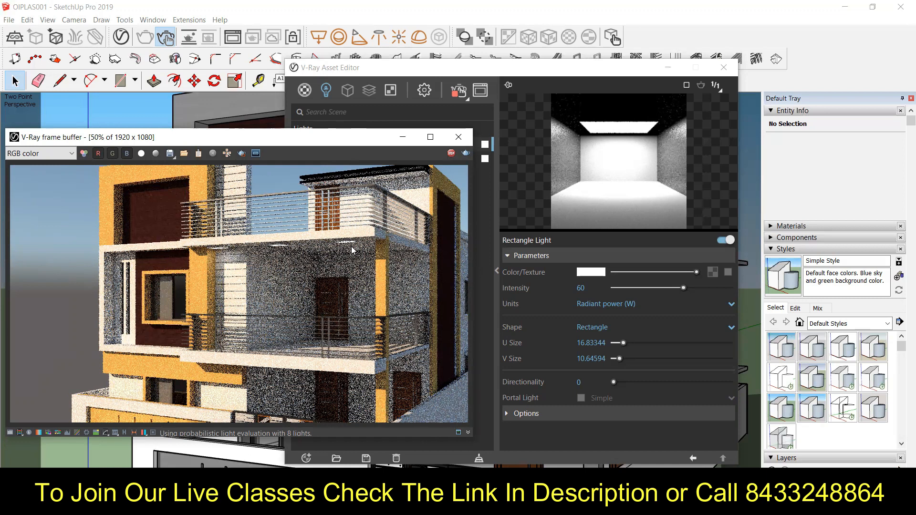
{"action": "left_click", "coordinate": [451, 138]}
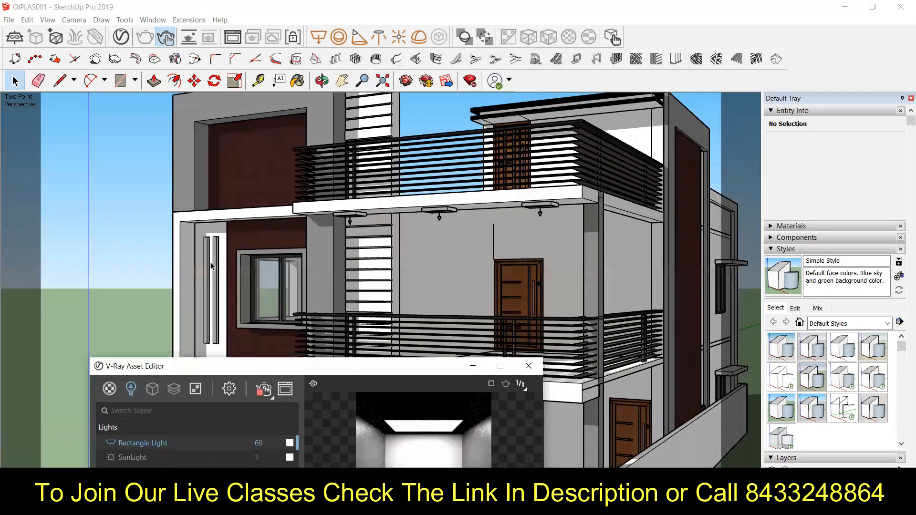
- Place a V-Ray Spot Light above the middle-floor window, just under the white projecting frame
{"action": "scroll", "coordinate": [211, 266], "scroll_direction": "up", "scroll_amount": 3}
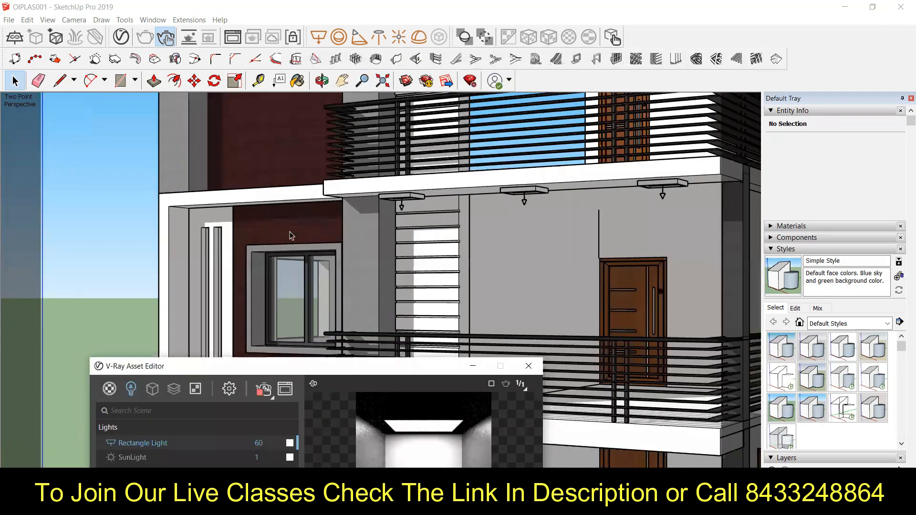
{"action": "mouse_move", "coordinate": [257, 236]}
{"action": "middle_mouse_down"}
{"action": "mouse_move", "coordinate": [299, 218]}
{"action": "mouse_move", "coordinate": [286, 258]}
{"action": "middle_mouse_up"}
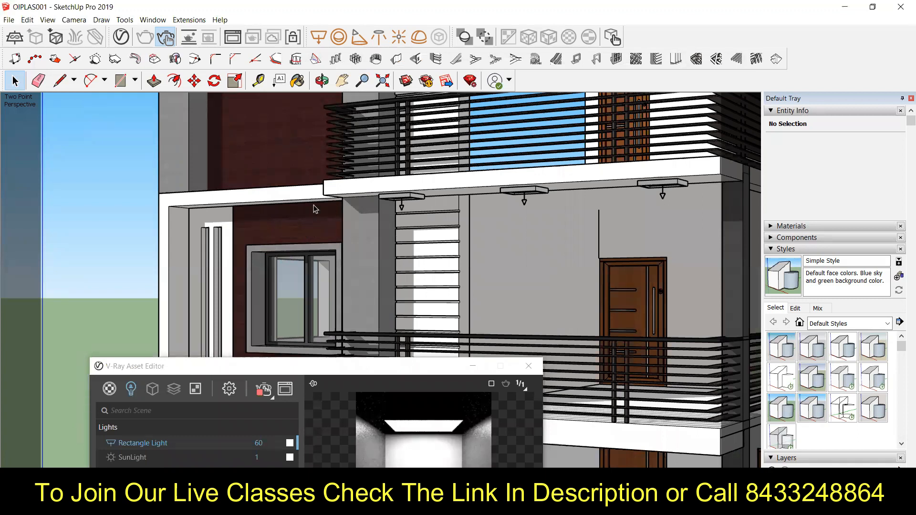
{"action": "scroll", "coordinate": [325, 196], "scroll_direction": "up", "scroll_amount": 2}
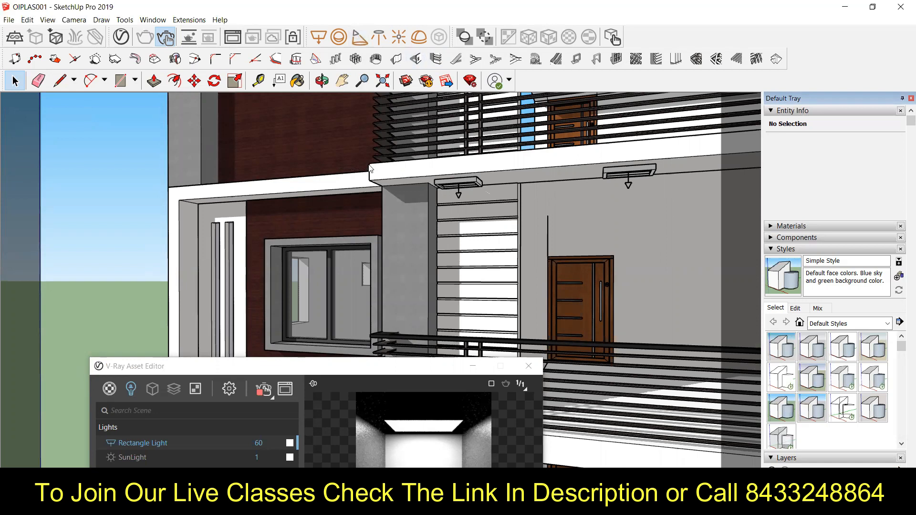
{"action": "left_click", "coordinate": [331, 197]}
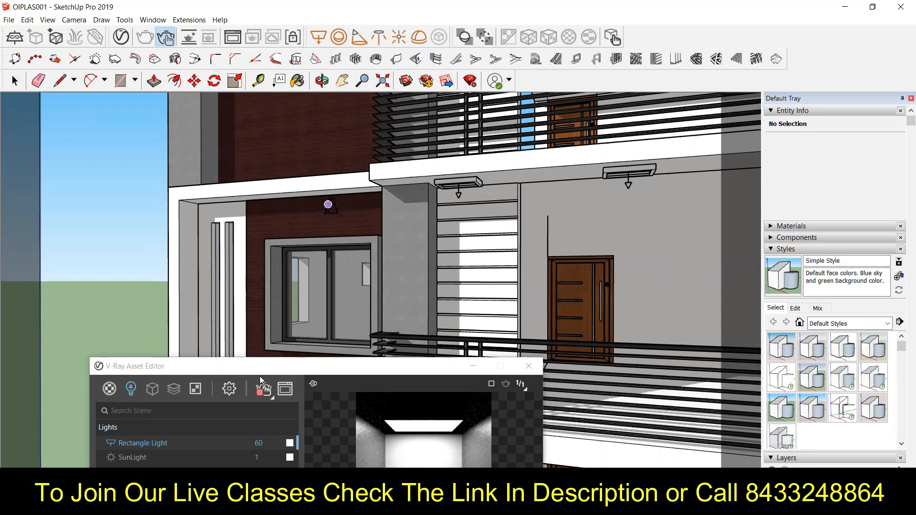
- Set the Spot Light's units to Radiant power (W) and close the V-Ray Asset Editor
{"action": "left_click", "coordinate": [277, 371]}
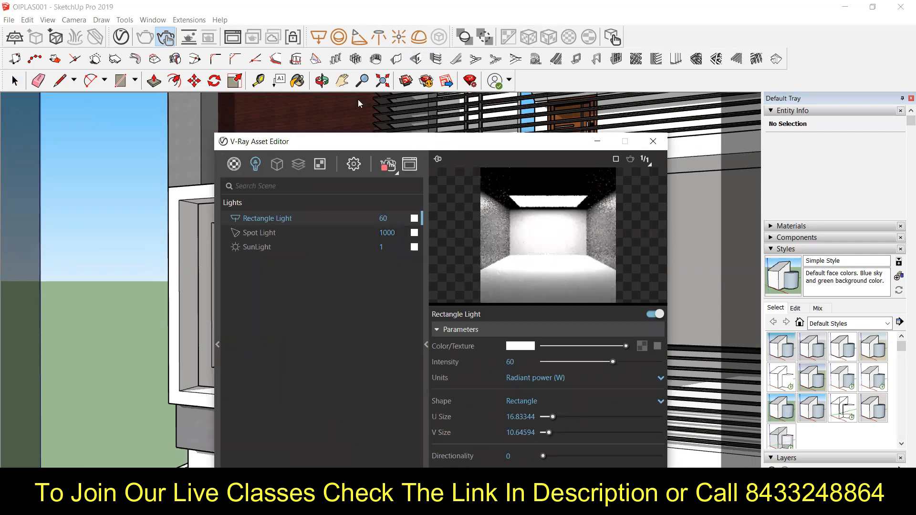
{"action": "left_click", "coordinate": [268, 167]}
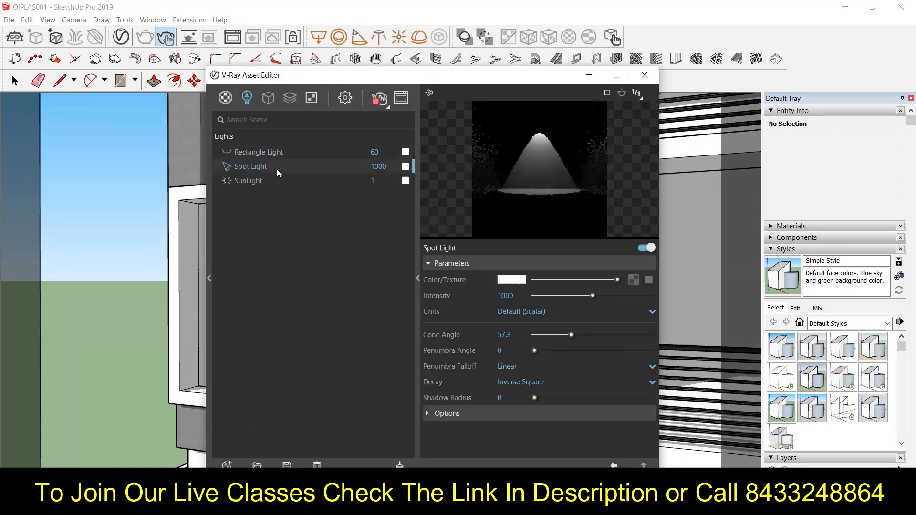
{"action": "left_click", "coordinate": [528, 311]}
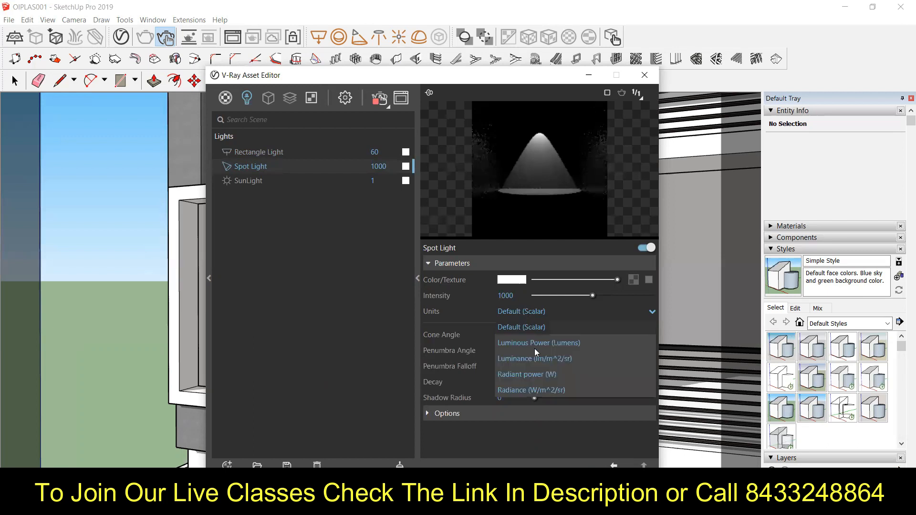
{"action": "left_click", "coordinate": [540, 376]}
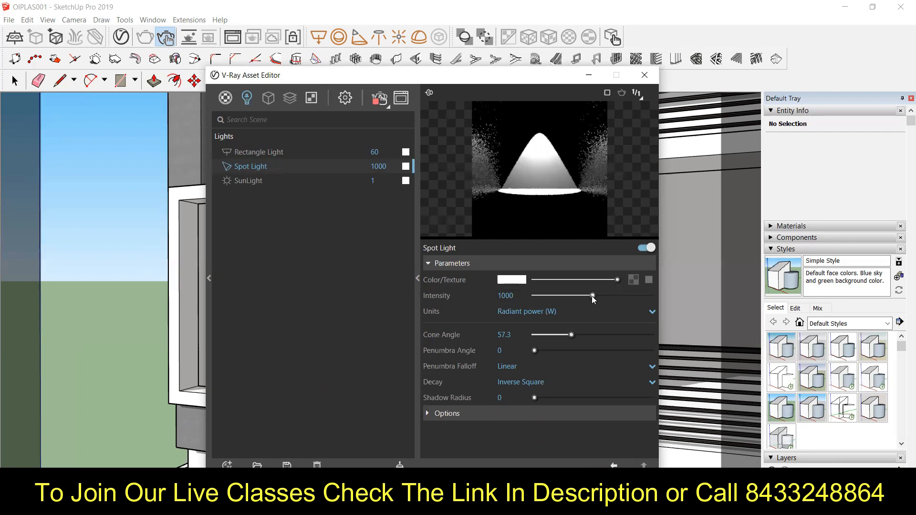
{"action": "left_click", "coordinate": [644, 74]}
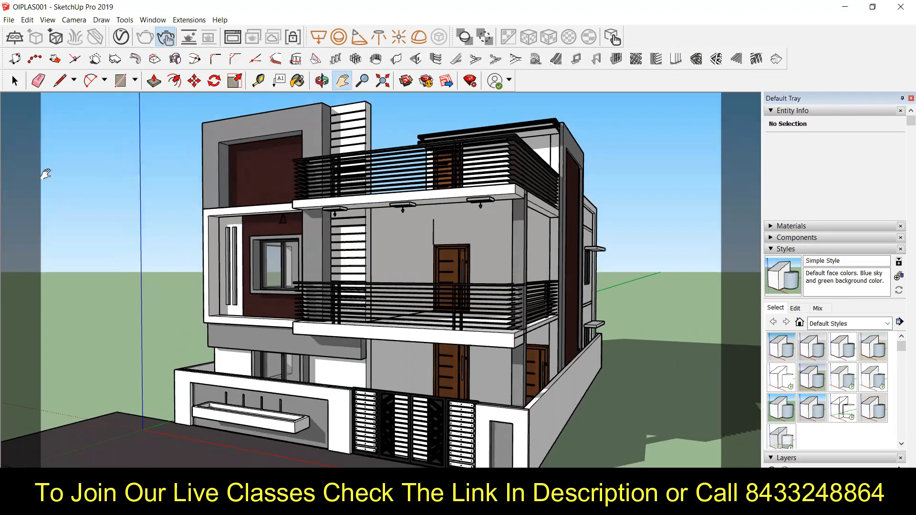
- Switch the camera to Two-Point Perspective and frame the whole house front more closely
{"action": "left_click", "coordinate": [74, 19]}
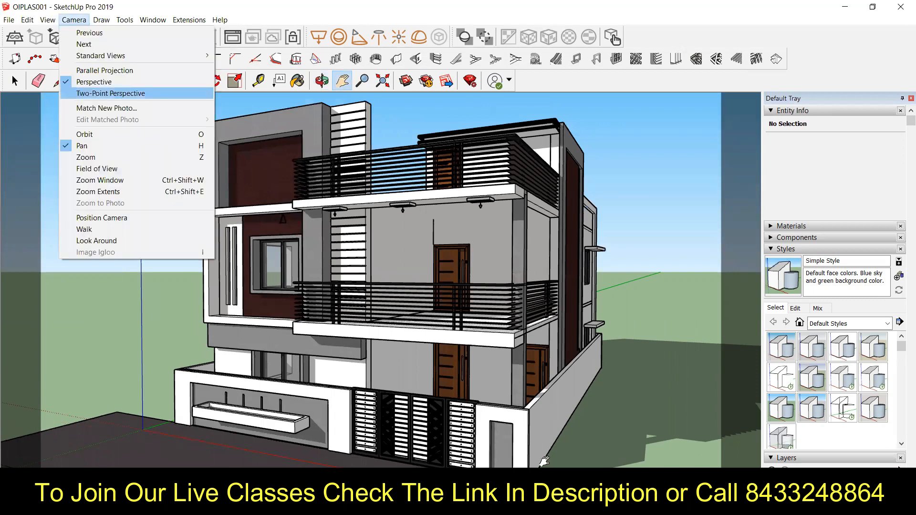
{"action": "left_click", "coordinate": [111, 93]}
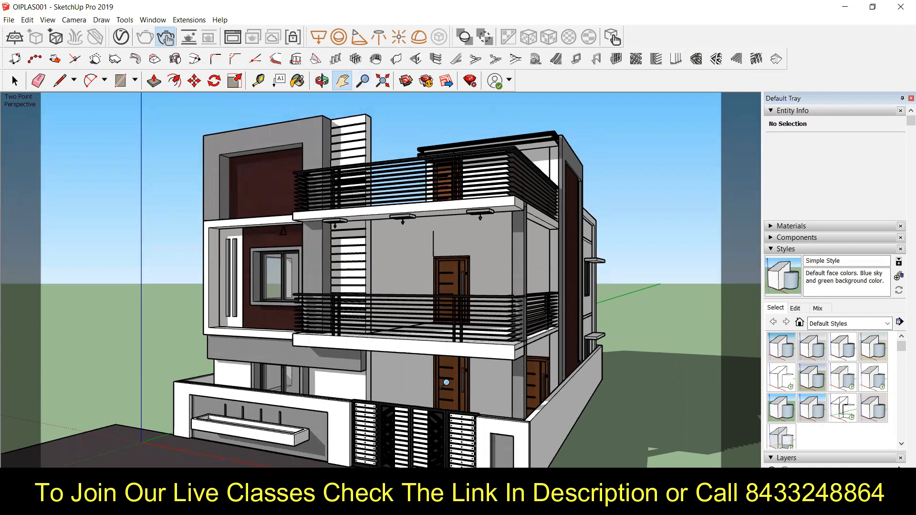
{"action": "key", "text": "z"}
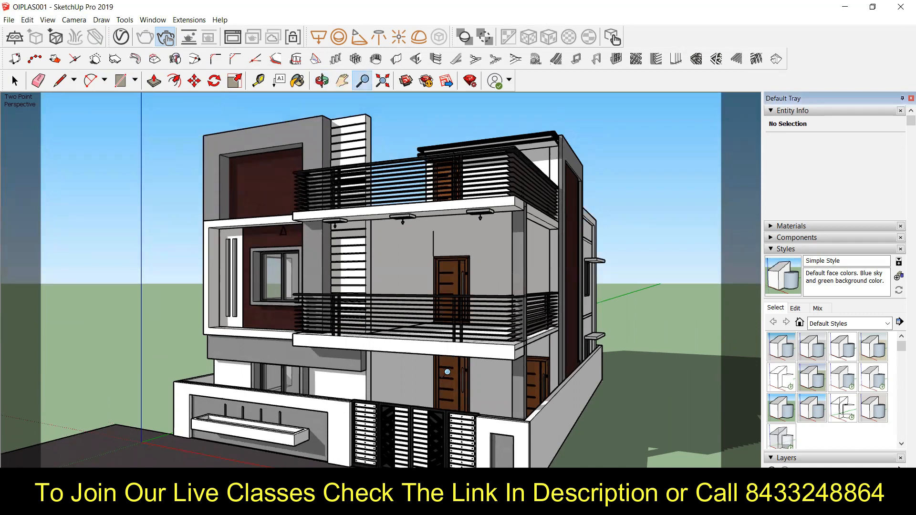
{"action": "scroll", "coordinate": [447, 372], "scroll_direction": "up", "scroll_amount": 1}
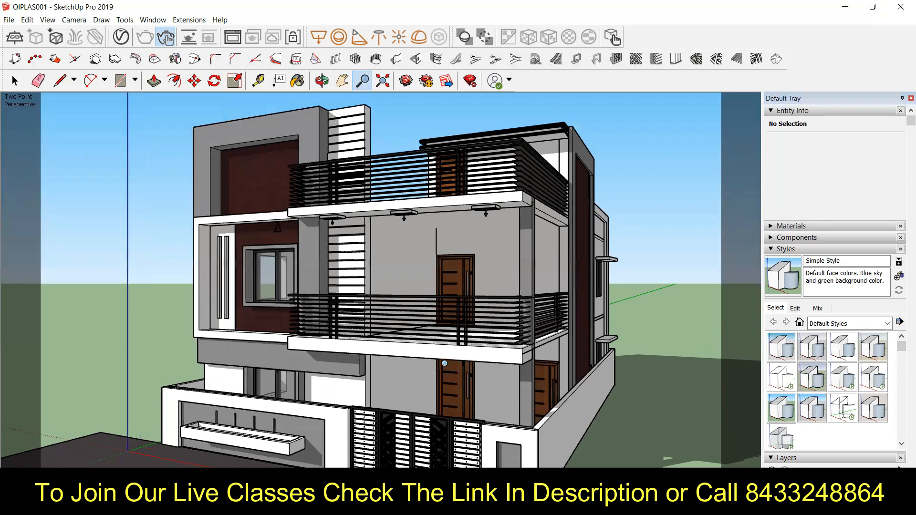
{"action": "scroll", "coordinate": [444, 363], "scroll_direction": "up", "scroll_amount": 1}
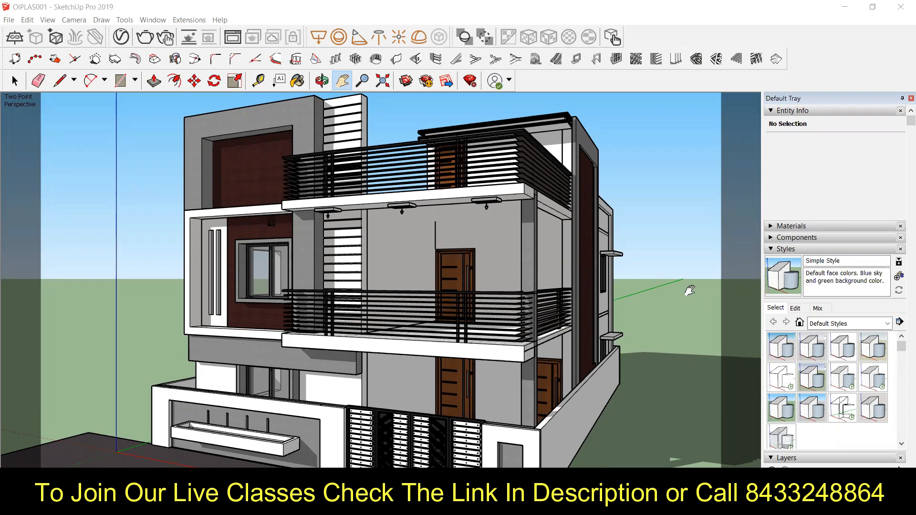
- Start a V-Ray production render of the framed house and move its frame buffer clear of the window's edge
{"action": "left_click", "coordinate": [146, 38]}
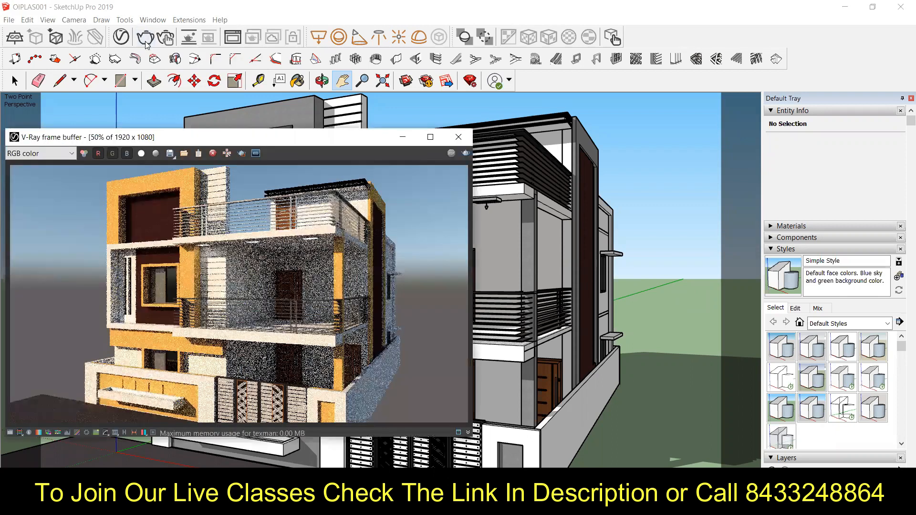
{"action": "left_click", "coordinate": [212, 153]}
{"action": "left_click_drag", "start_coordinate": [213, 140], "coordinate": [386, 133]}
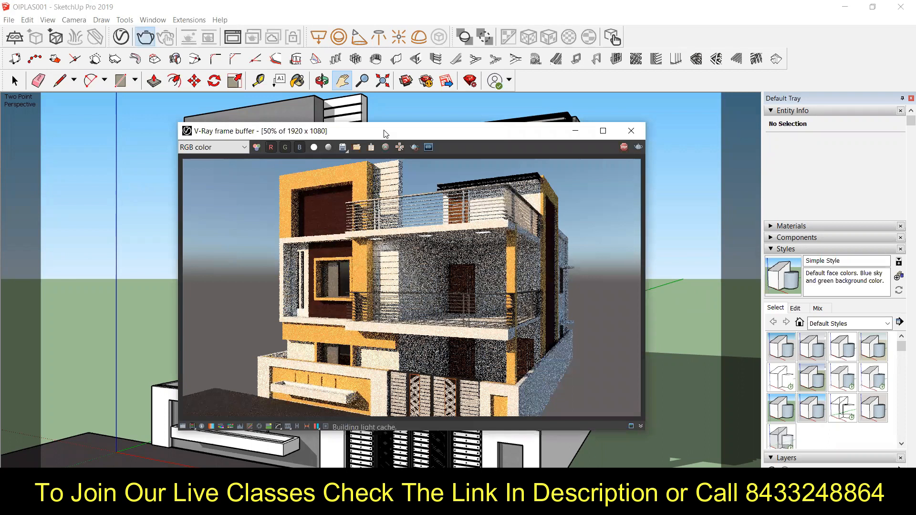
- Maximize the V-Ray frame buffer, enable its Exposure correction and expand the correction's settings
{"action": "double_click", "coordinate": [385, 133]}
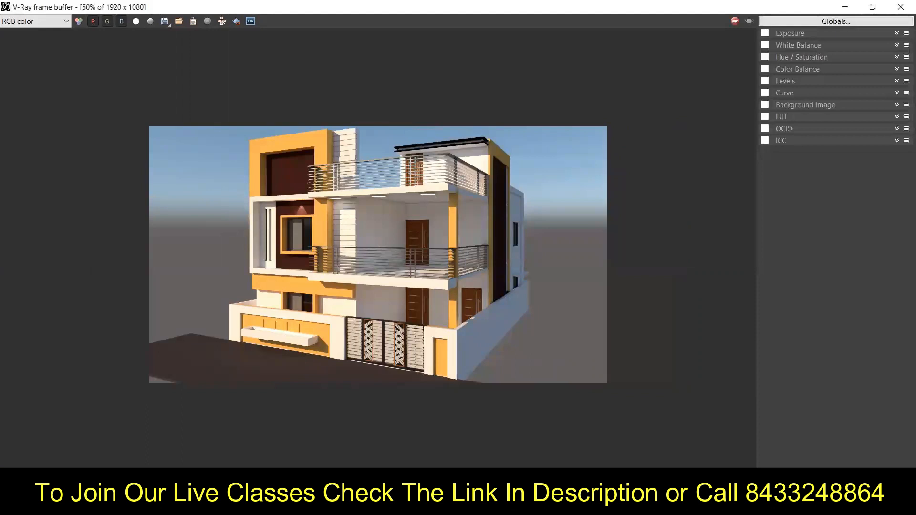
{"action": "left_click", "coordinate": [765, 33]}
{"action": "left_click", "coordinate": [896, 33]}
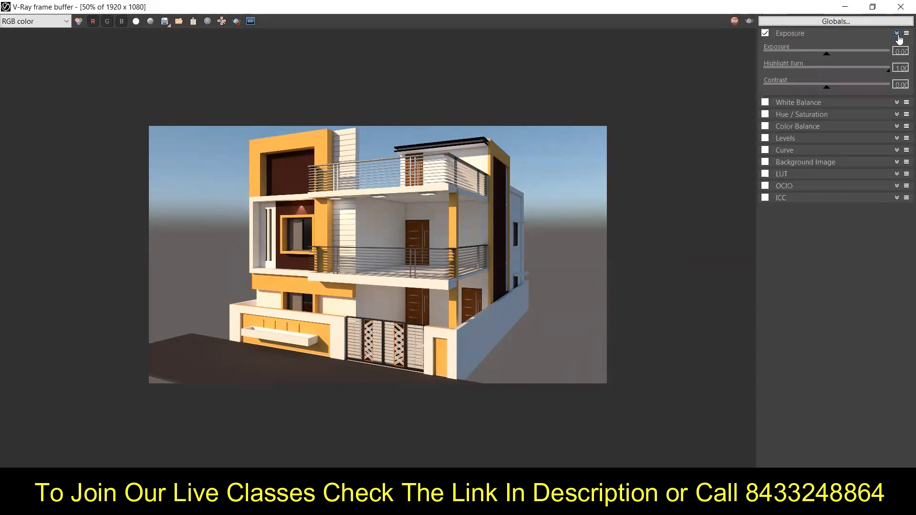
- Raise the render's Exposure correction to about 0.92 and reduce its Highlight Burn to about 0.65
{"action": "double_click", "coordinate": [898, 51]}
{"action": "left_click", "coordinate": [876, 56]}
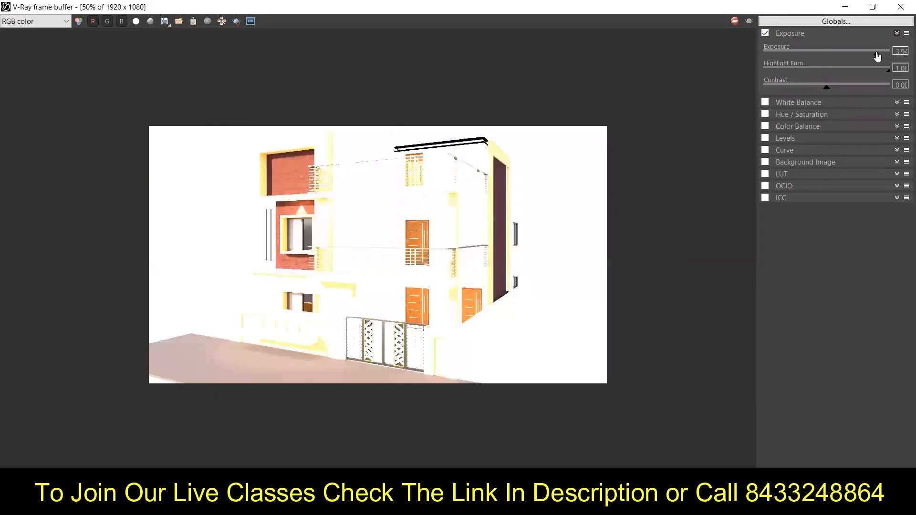
{"action": "left_click", "coordinate": [835, 52]}
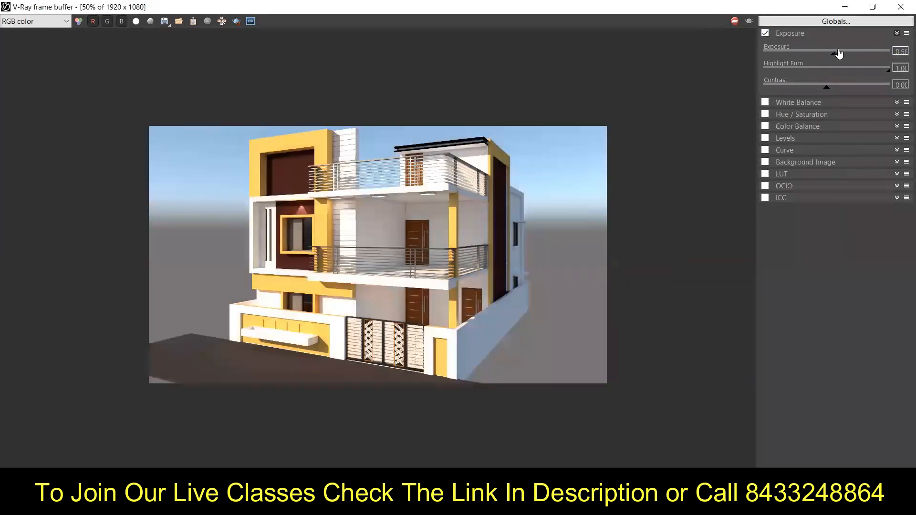
{"action": "left_click", "coordinate": [839, 51]}
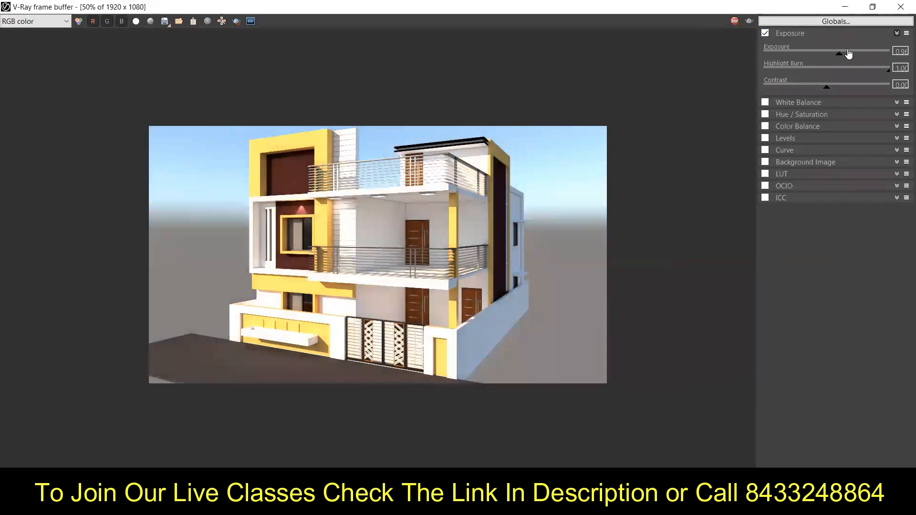
{"action": "left_click", "coordinate": [848, 52]}
{"action": "left_click_drag", "start_coordinate": [847, 56], "coordinate": [843, 56]}
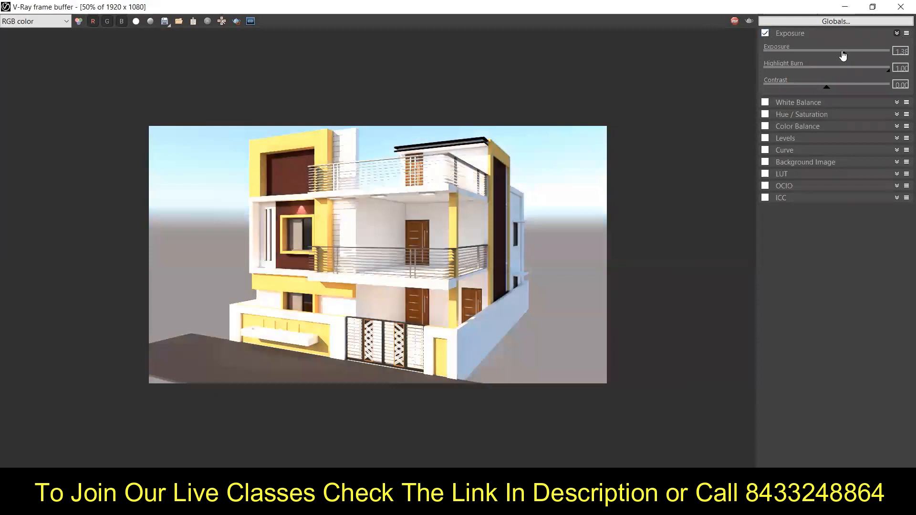
{"action": "left_click_drag", "start_coordinate": [841, 56], "coordinate": [838, 56]}
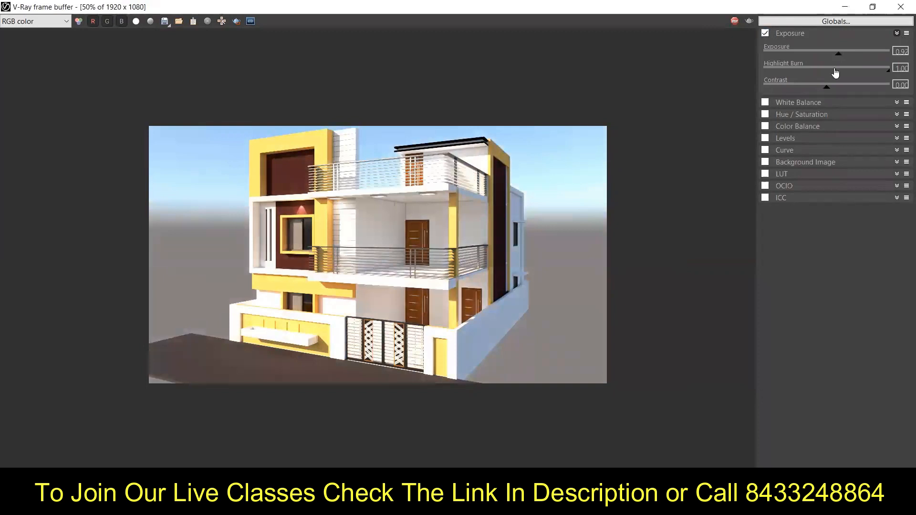
{"action": "left_click_drag", "start_coordinate": [890, 77], "coordinate": [848, 70]}
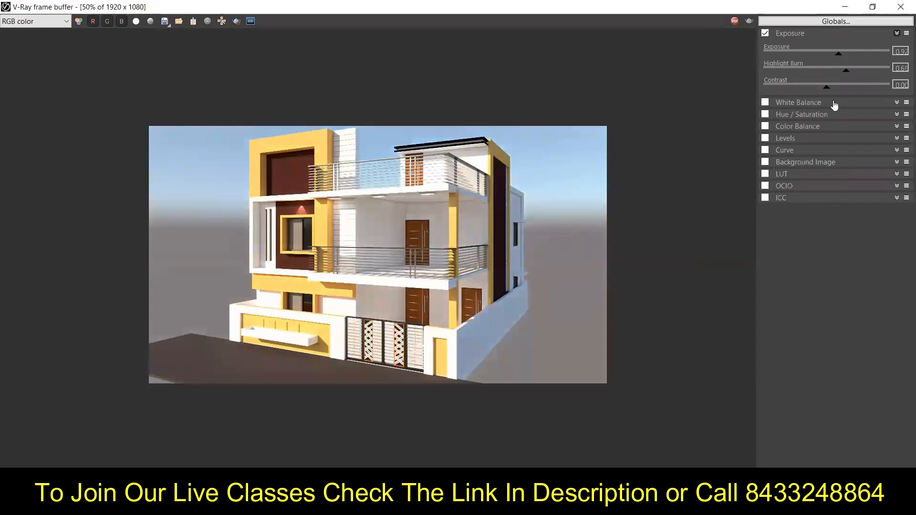
{"action": "mouse_move", "coordinate": [847, 76]}
{"action": "left_mouse_down"}
{"action": "mouse_move", "coordinate": [829, 76]}
{"action": "mouse_move", "coordinate": [842, 57]}
{"action": "left_mouse_up"}
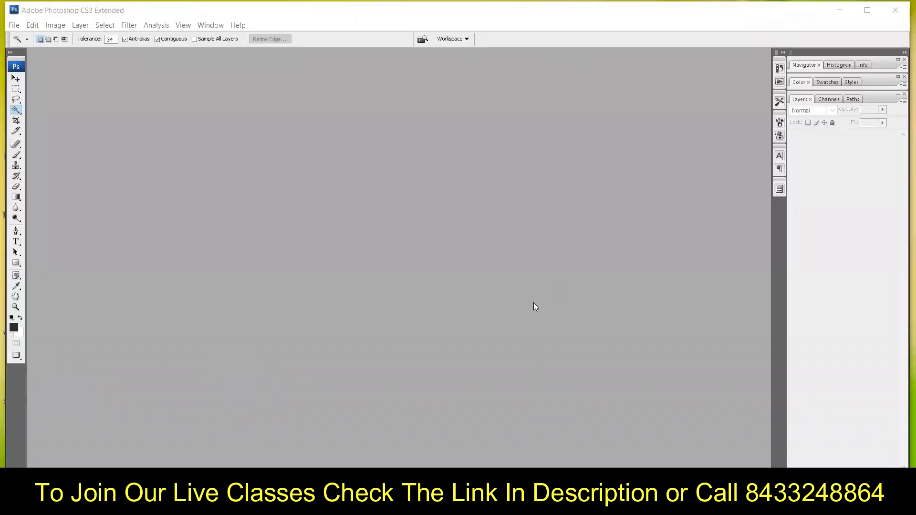
- Switch to Photoshop, open the render image from the desktop and delete the sky and ground background around the house
{"action": "left_click", "coordinate": [867, 10]}
{"action": "left_click", "coordinate": [842, 7]}
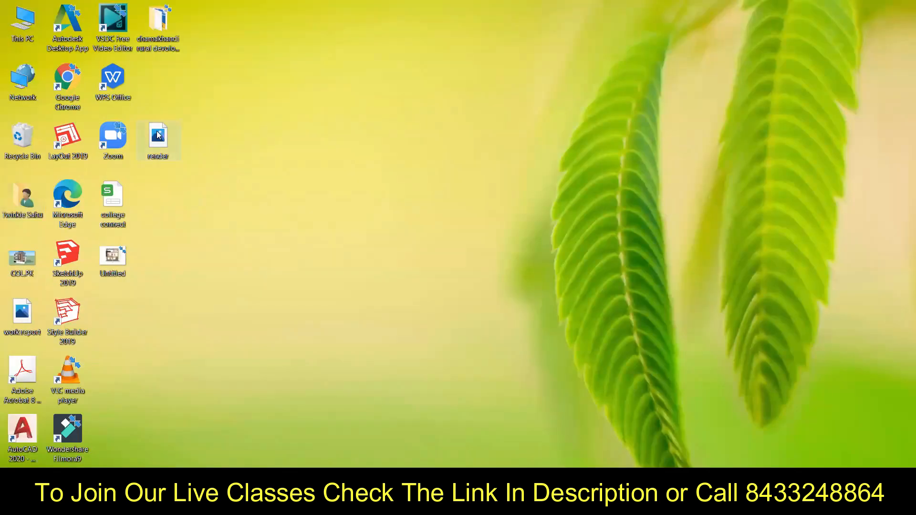
{"action": "left_click_drag", "start_coordinate": [306, 294], "coordinate": [362, 365]}
{"action": "key", "text": "Delete"}
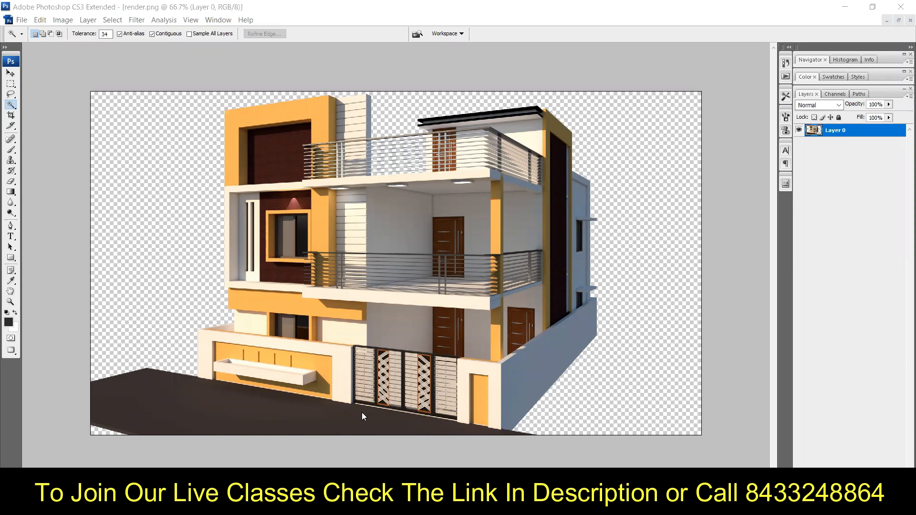
- Add the blue cloudy sky photo from the Backgrounds folder as a layer over the render, scaled to 32% width and 27% height
{"action": "key", "text": "alt+Tab"}
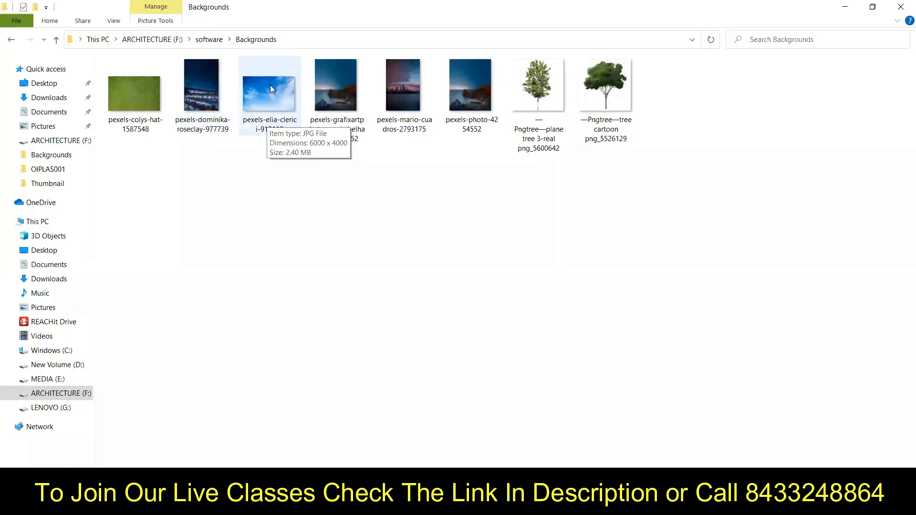
{"action": "left_click_drag", "start_coordinate": [263, 89], "coordinate": [205, 225]}
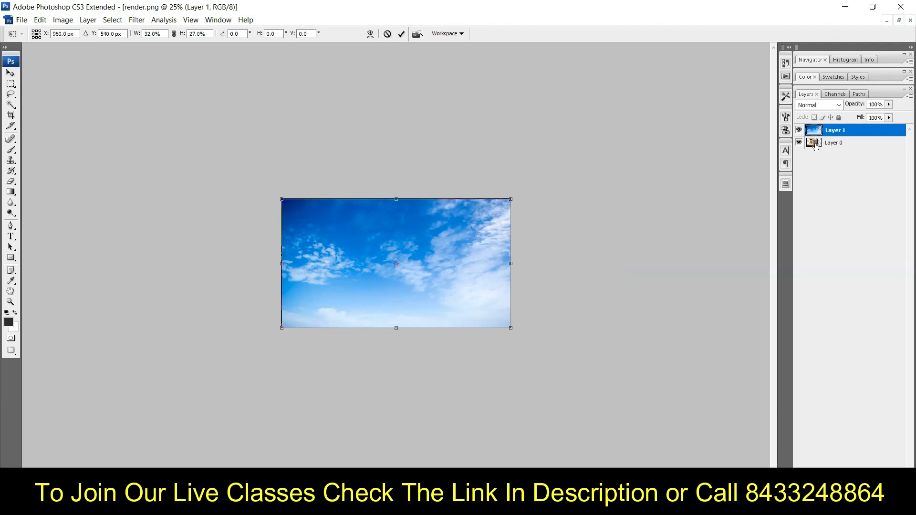
{"action": "key", "text": "v"}
{"action": "key", "text": "Return"}
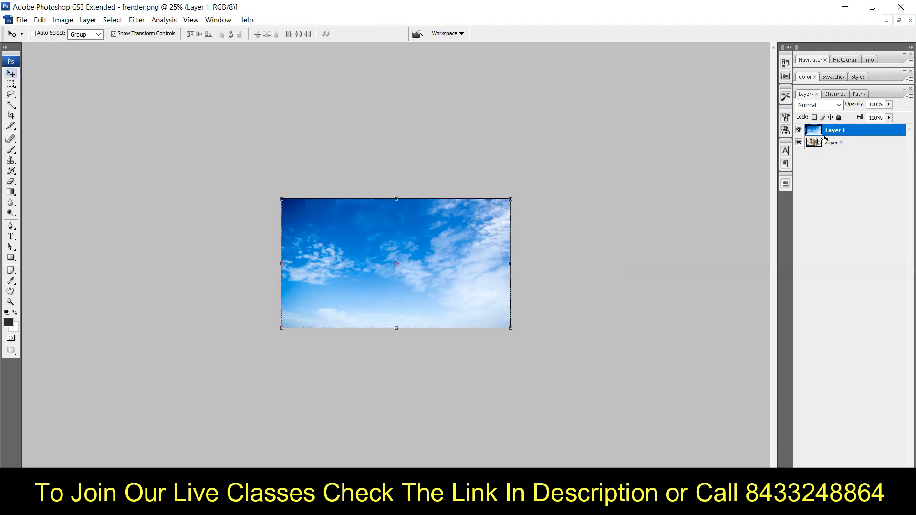